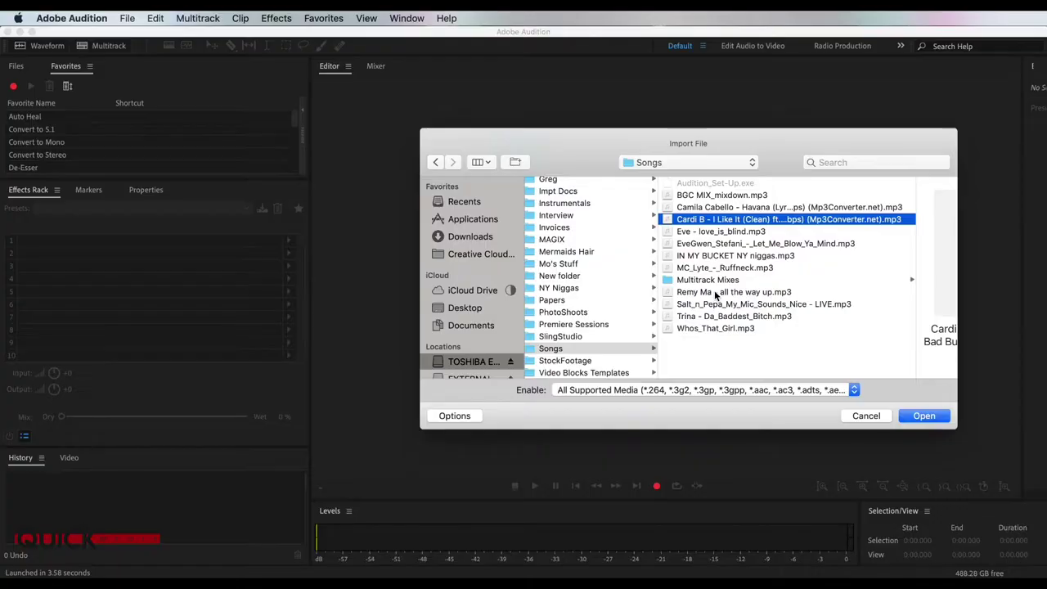
Import the songs "Remy Ma - all the way up.mp3" and "Cardi B - I Like It (Clean)" from the Songs folder.
right_click(713, 292)
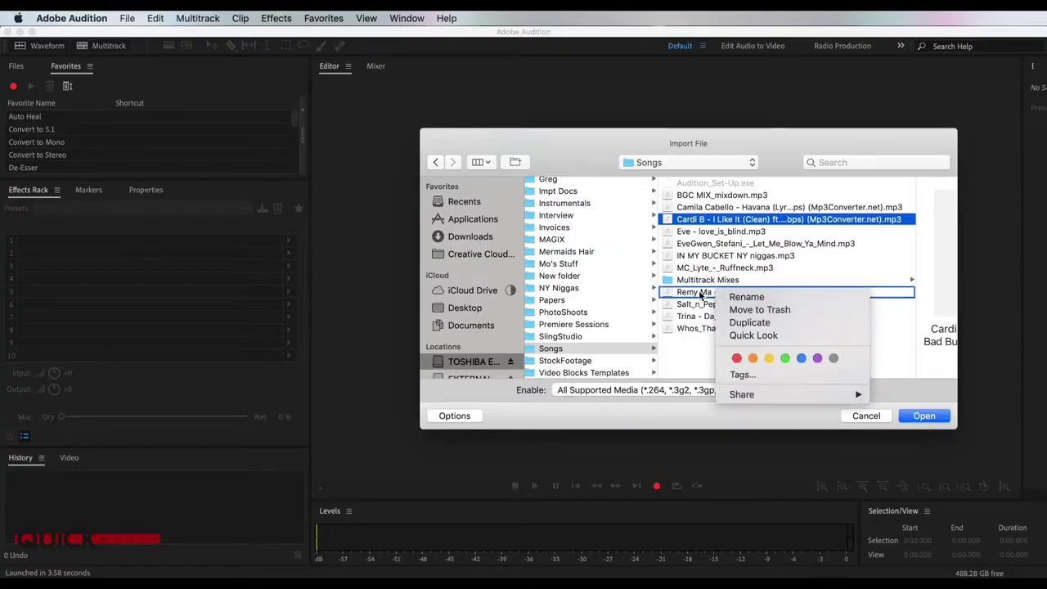
left_click(712, 293)
left_click(703, 293)
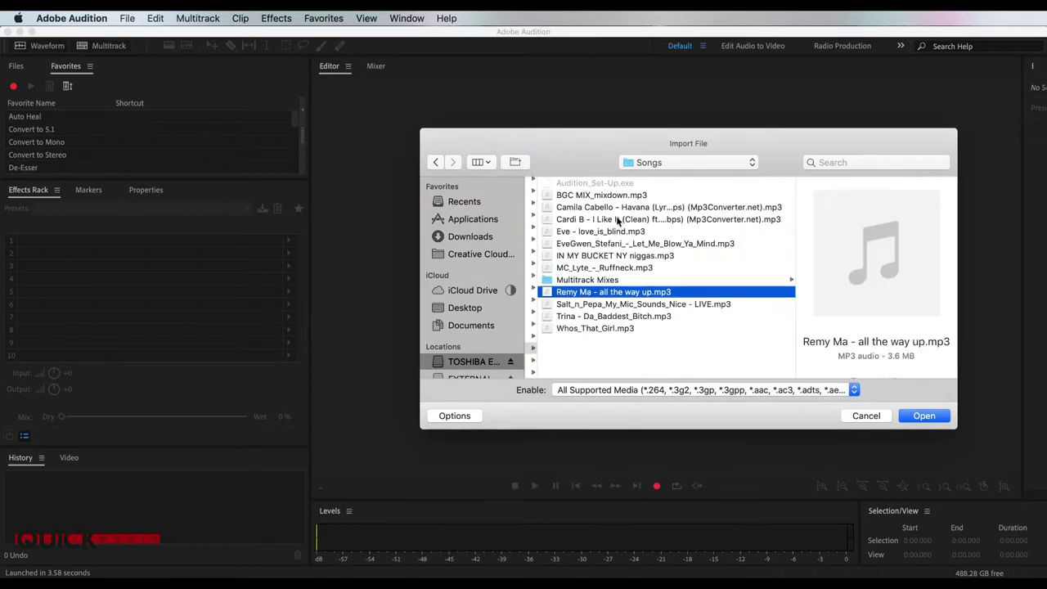
left_click(695, 219, "super")
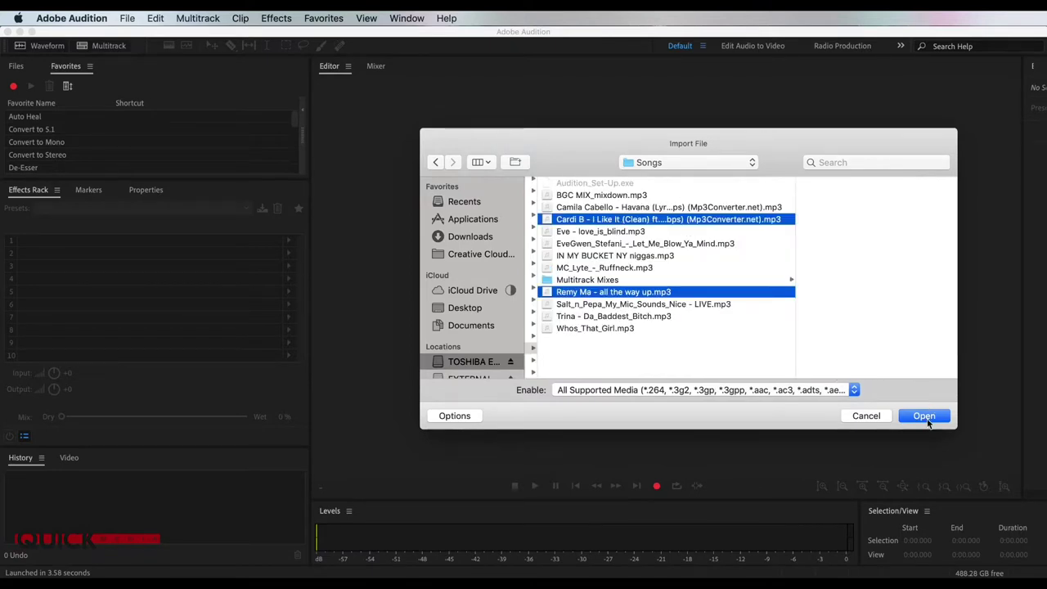
left_click(928, 421)
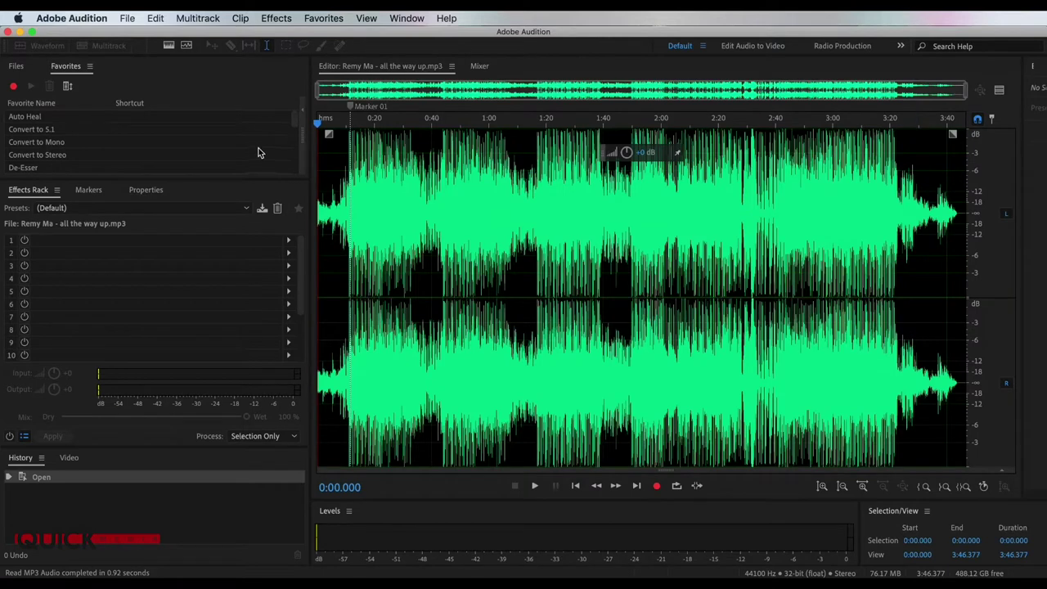
Import the sound effect Whoosh.mp3 from the noises folder inside FX on the TOSHIBA EXT drive.
left_click(128, 18)
mouse_move(234, 244)
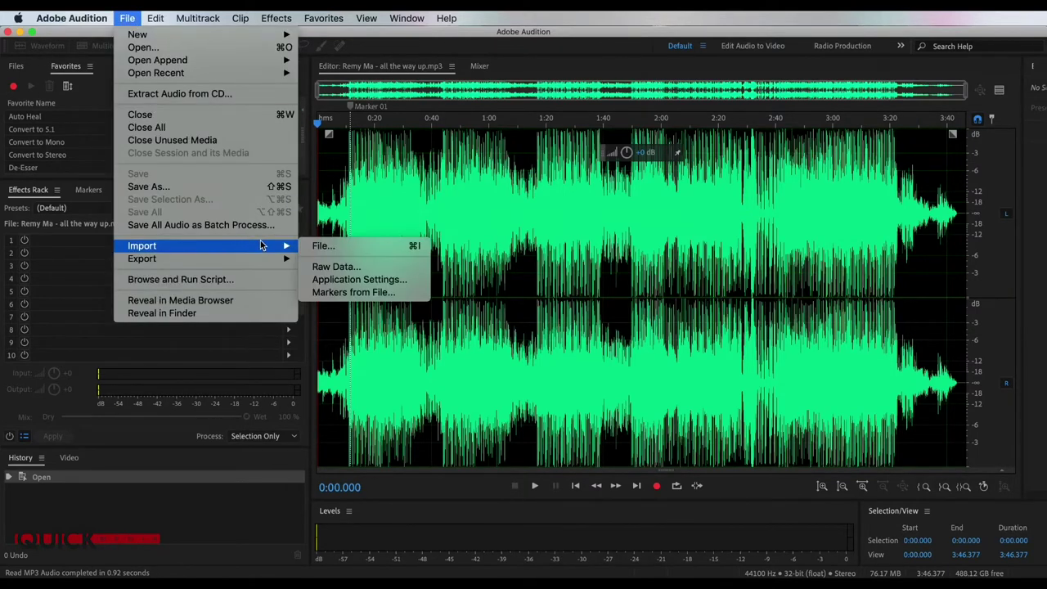
left_click(323, 248)
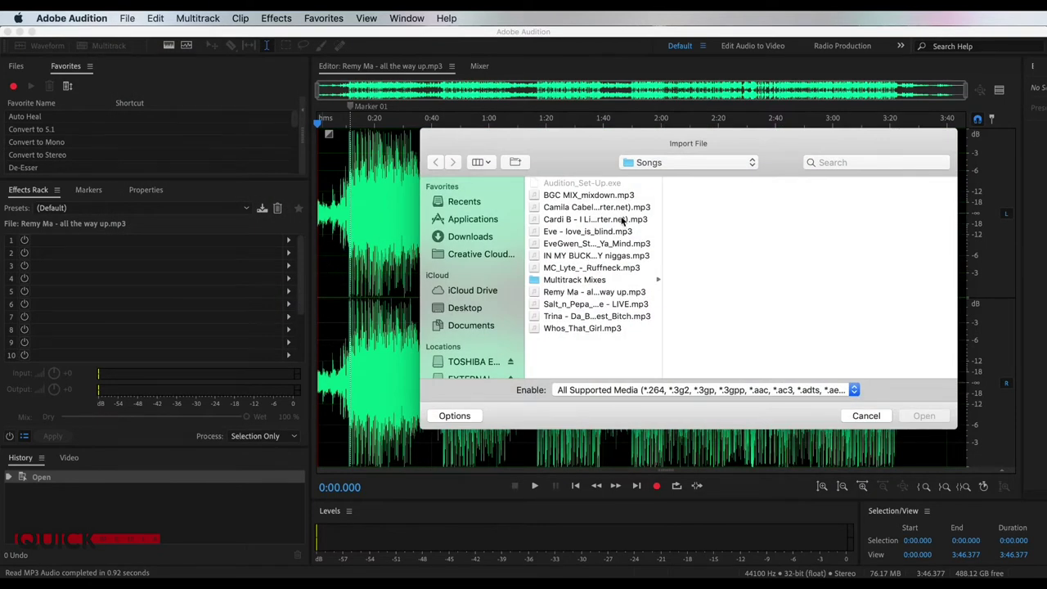
left_click(479, 365)
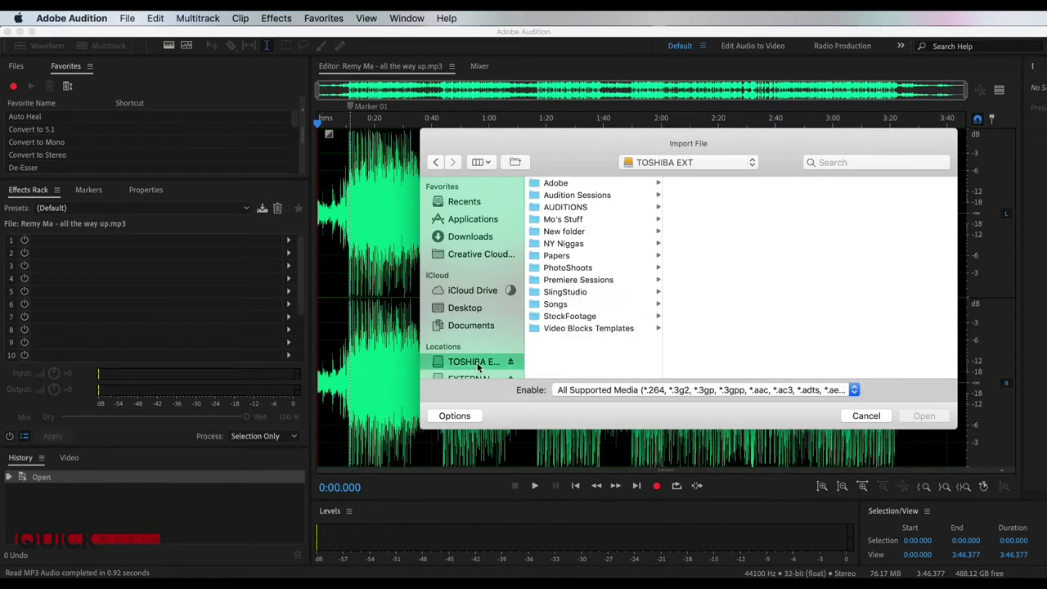
left_click(551, 292)
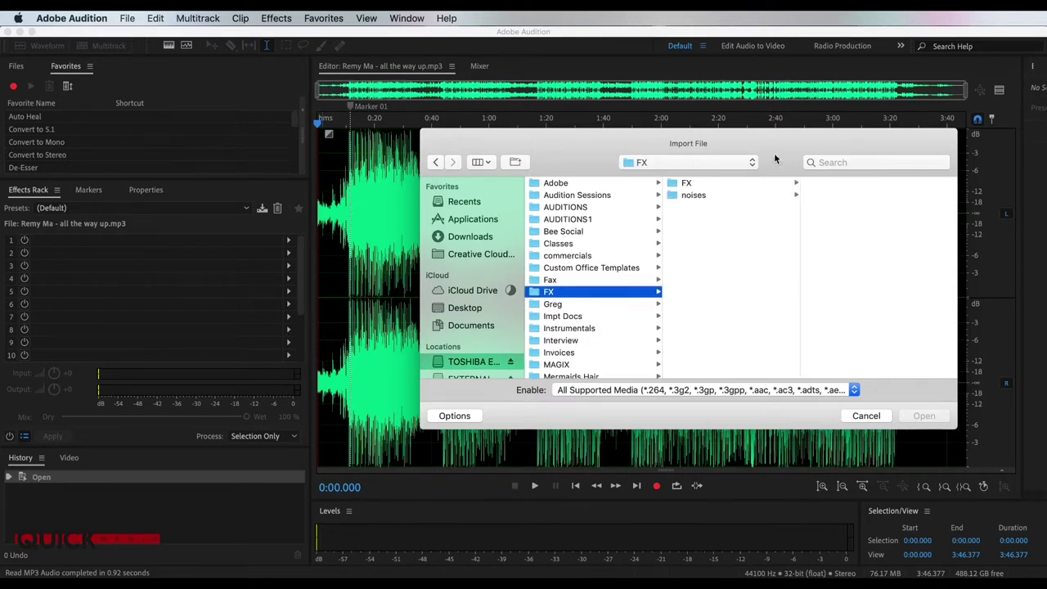
left_click(706, 185)
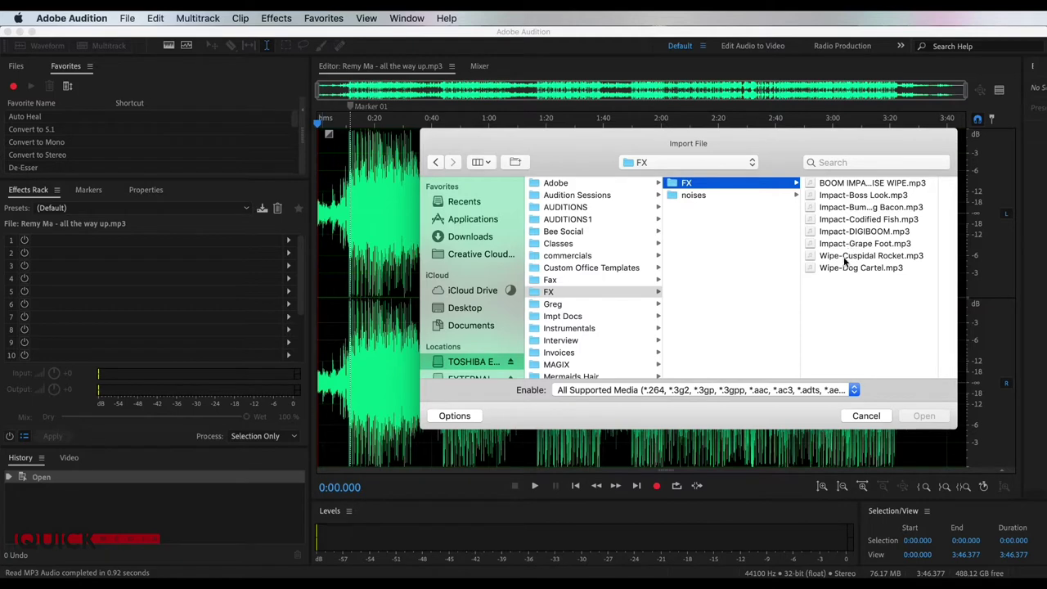
left_click(692, 195)
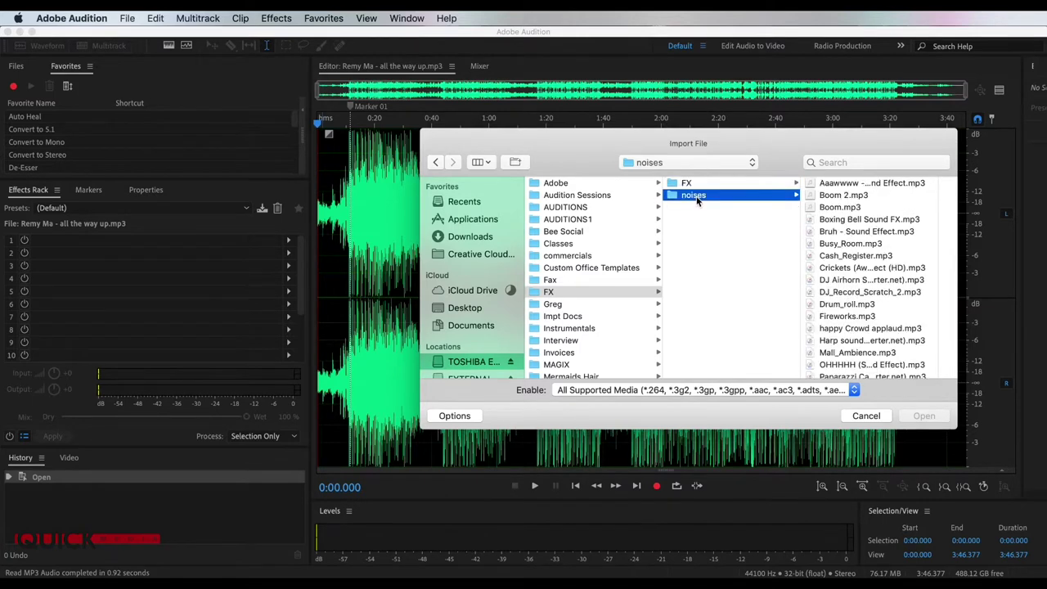
scroll(858, 274, "down", 5)
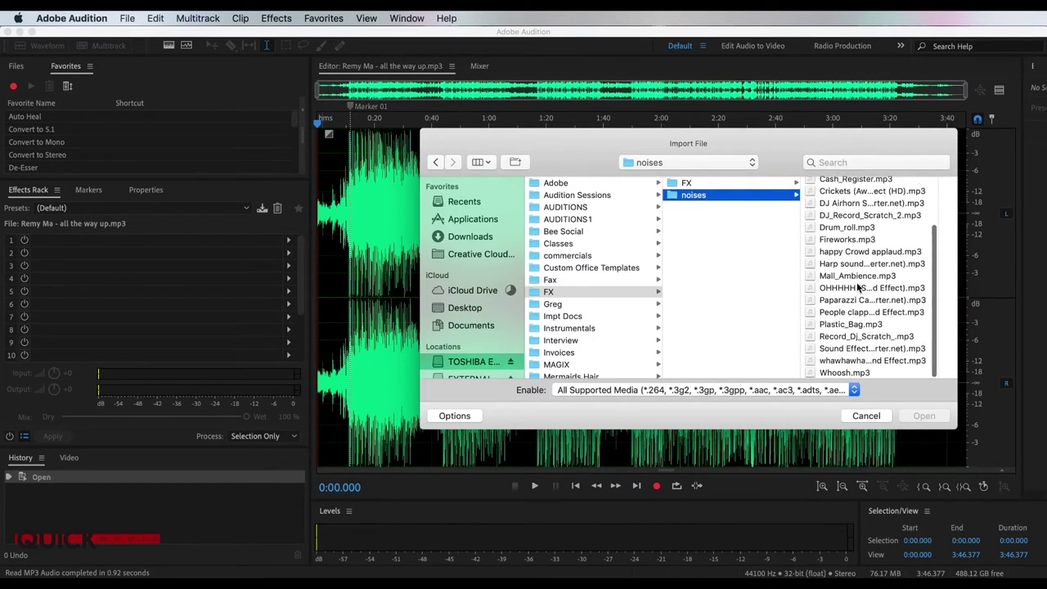
left_click(847, 370)
left_click(924, 419)
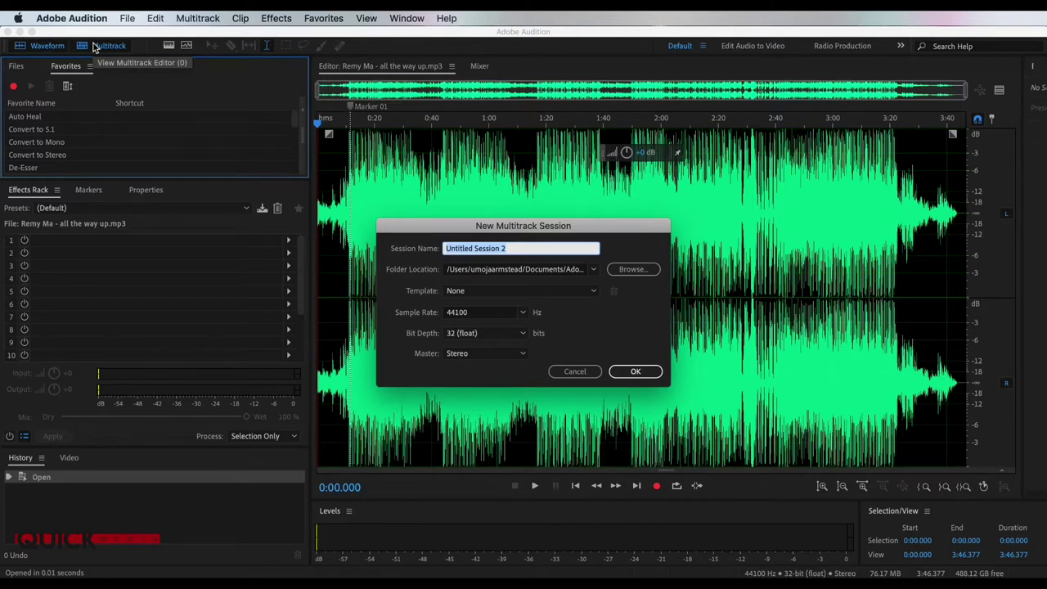
Create a new multitrack session named "Trial Aircheck" with the default 44100 Hz, 32-bit float, stereo settings.
type("A")
key("BackSpace")
key("BackSpace")
key("BackSpace")
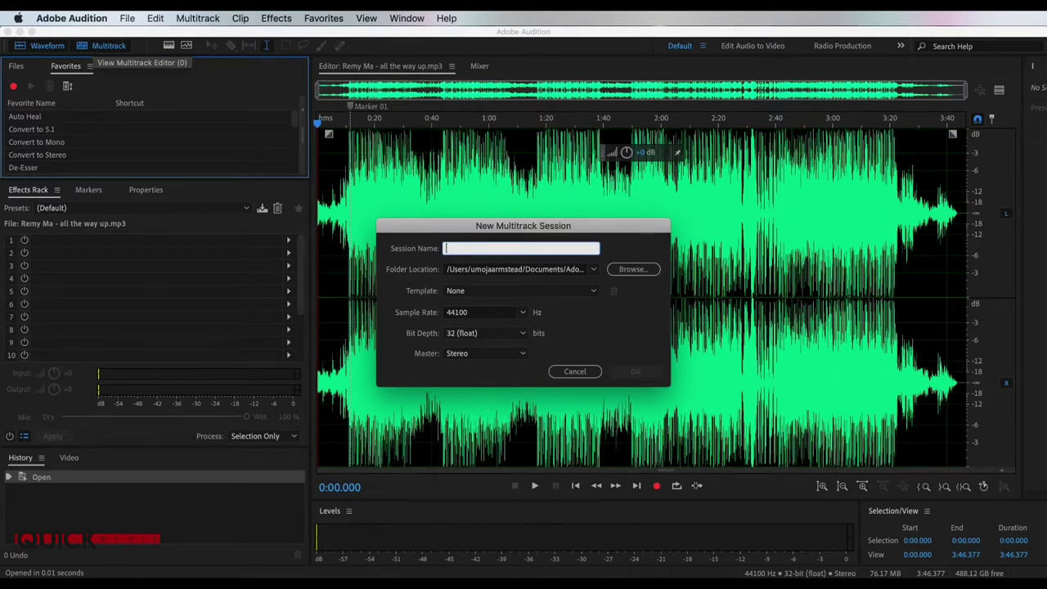
type("Trial Aircheck")
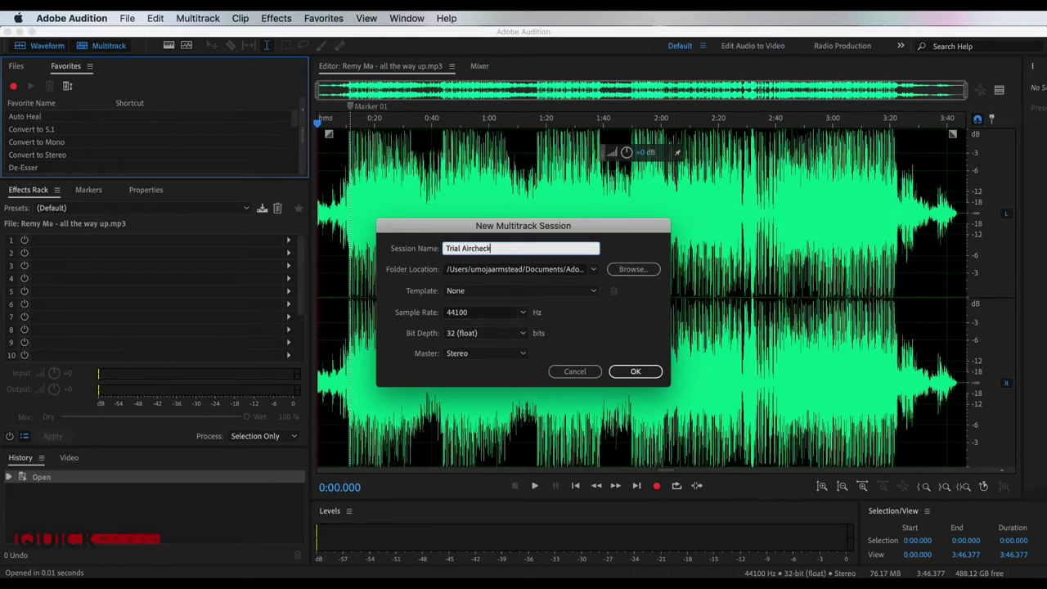
key("Tab")
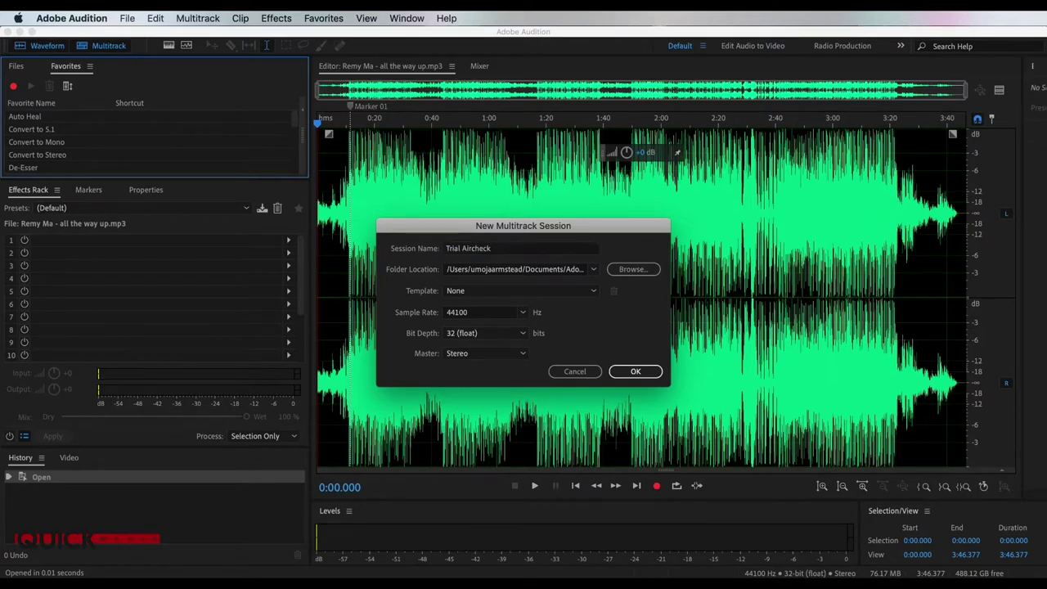
key("Return")
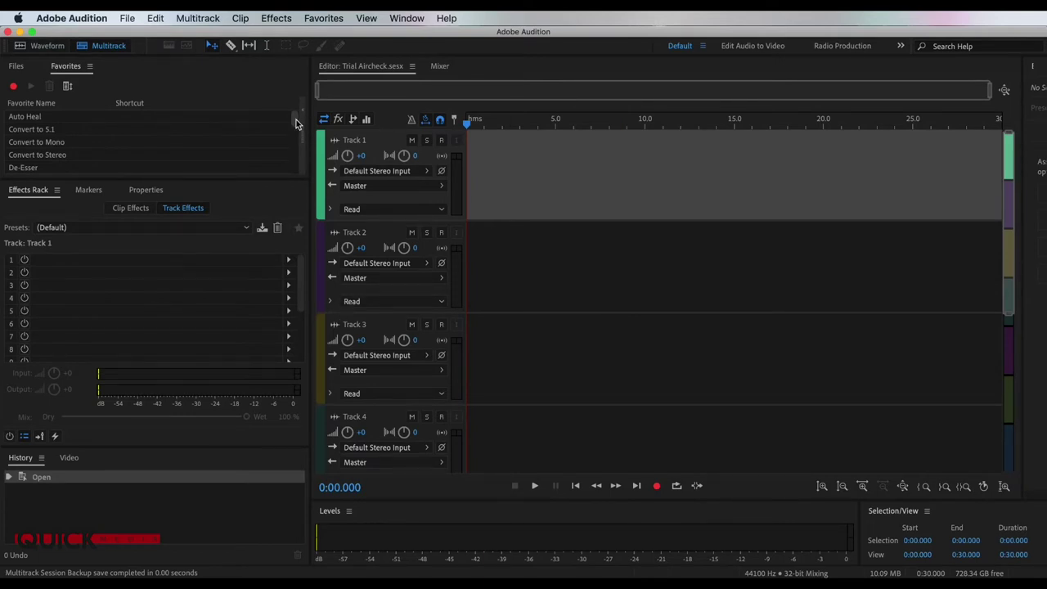
Check the session's markers and properties, and bring up the list of imported files.
left_click(87, 190)
left_click(145, 190)
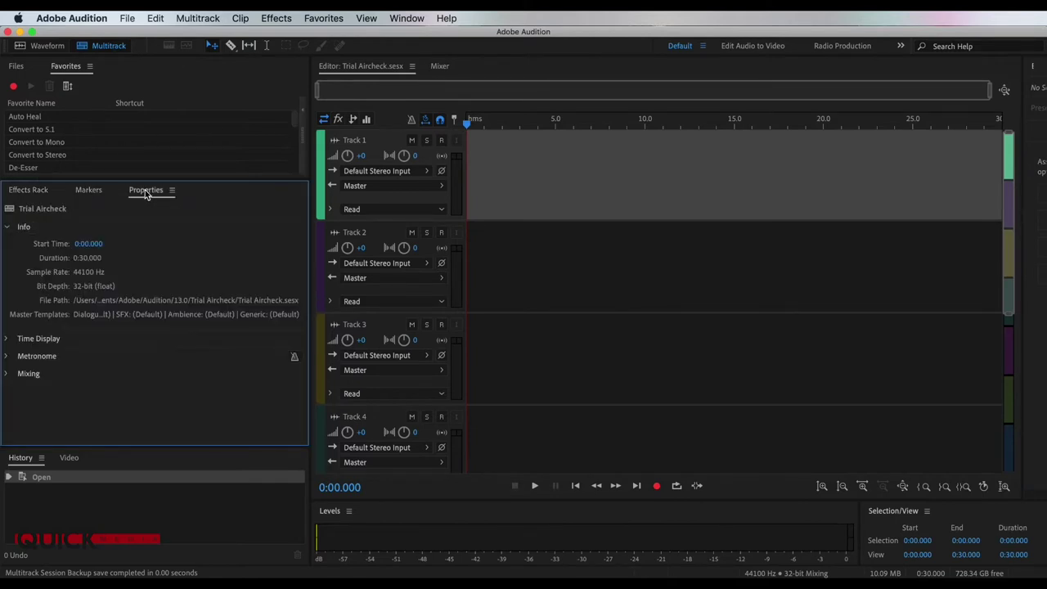
left_click(91, 190)
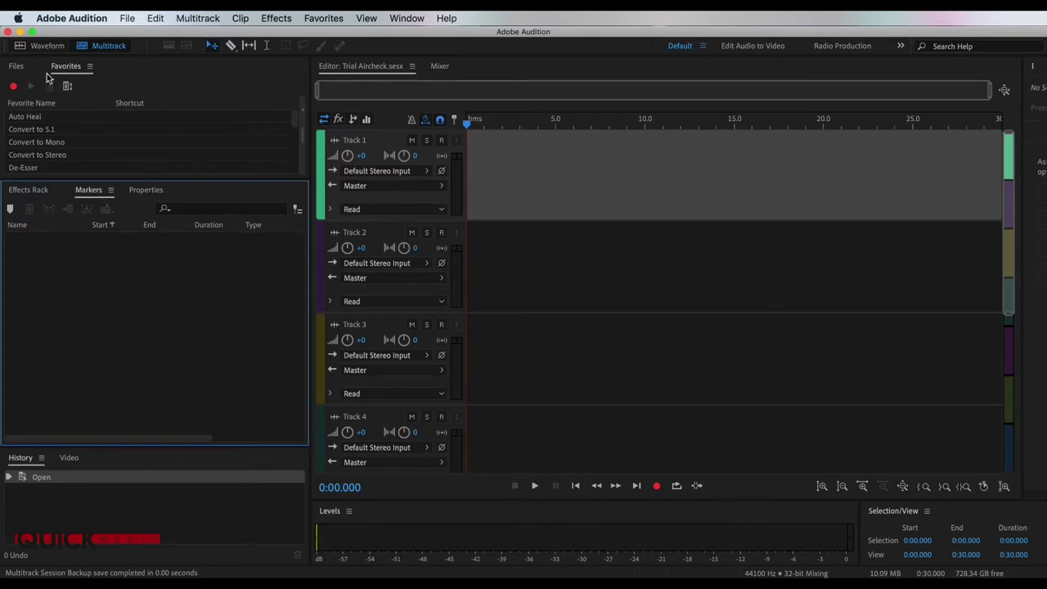
left_click(15, 66)
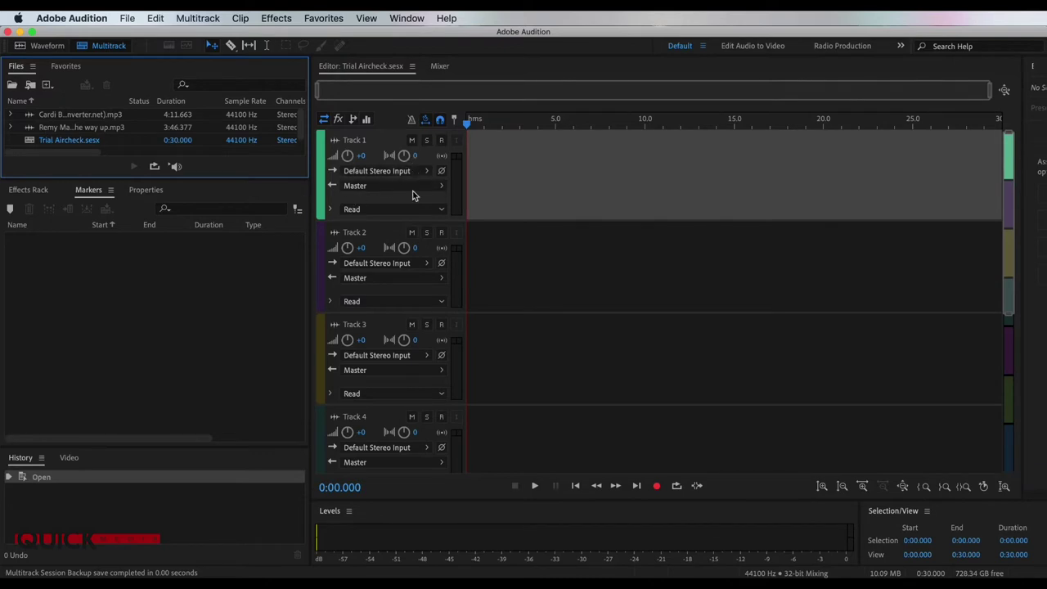
Look over the empty tracks of the Trial Aircheck session and make them slightly taller.
left_click(483, 263)
left_click(511, 384)
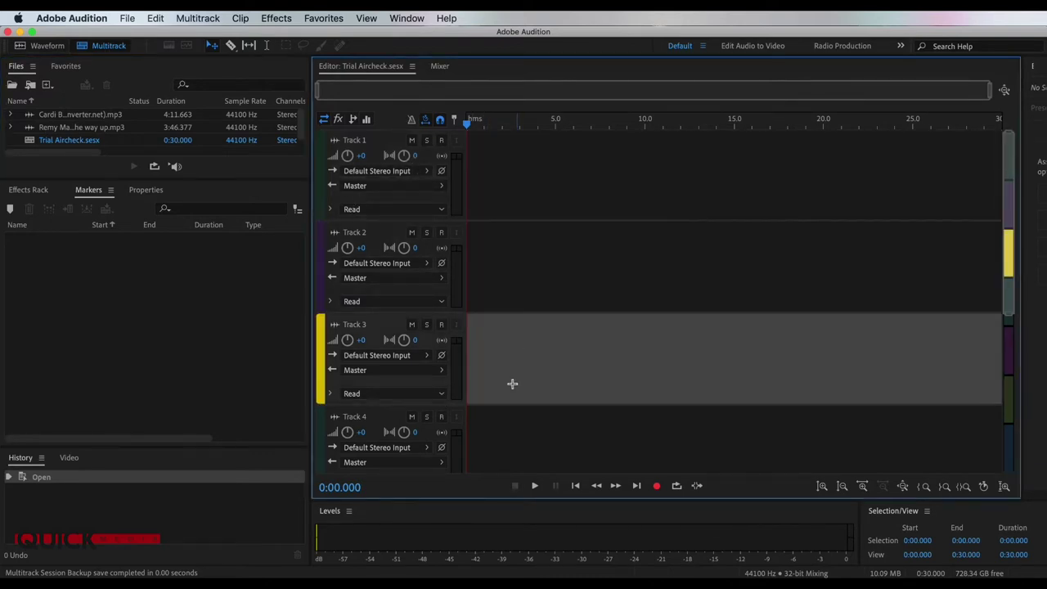
left_click(509, 436)
scroll(428, 293, "up", 4)
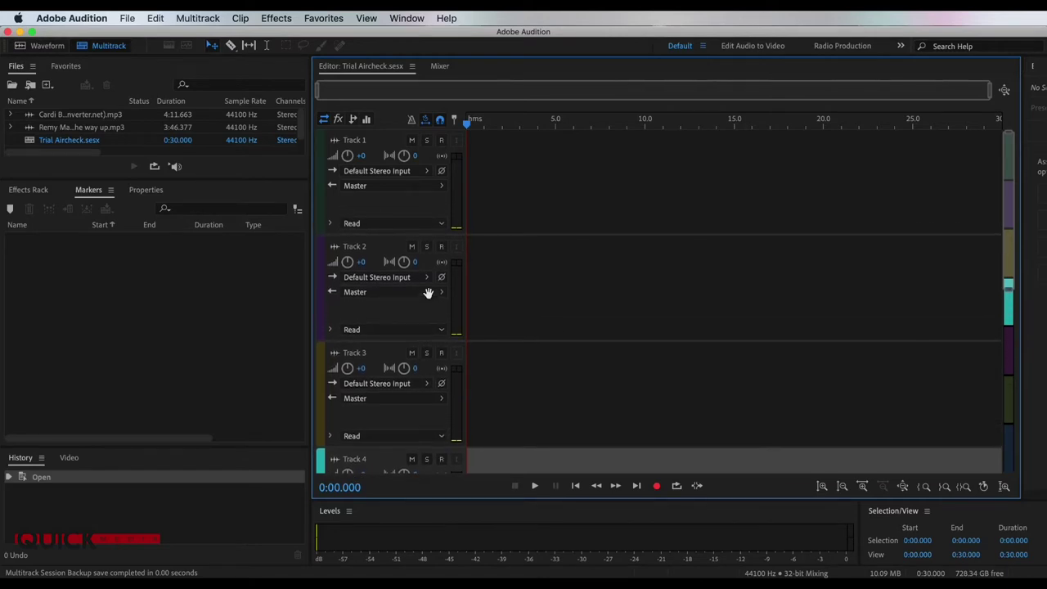
scroll(428, 294, "up", 2)
scroll(526, 298, "up", 2)
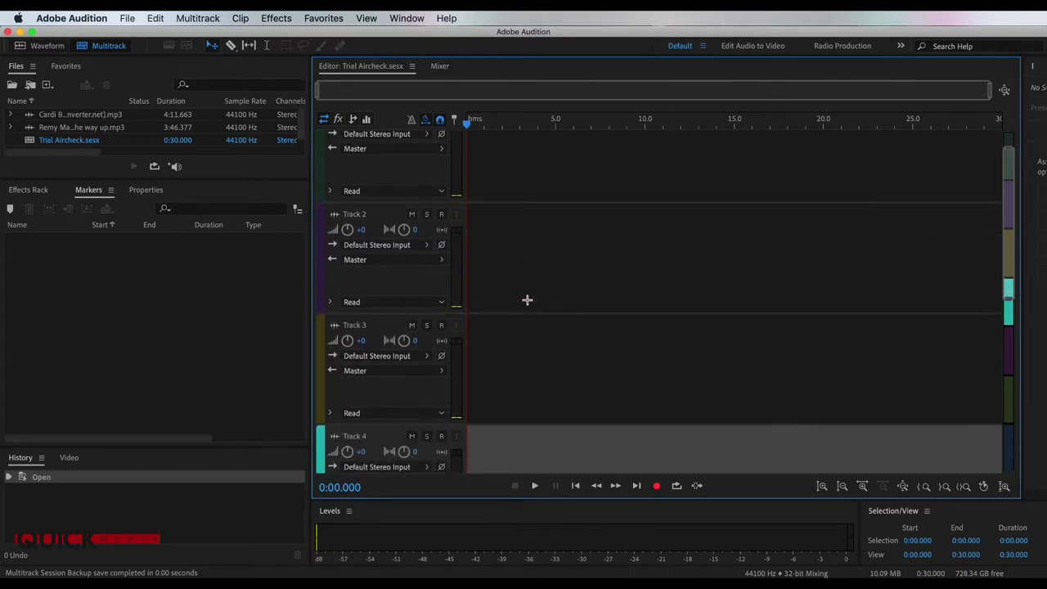
left_click(603, 399)
left_click(544, 205)
left_click(532, 267)
left_click(517, 200)
left_click(518, 265)
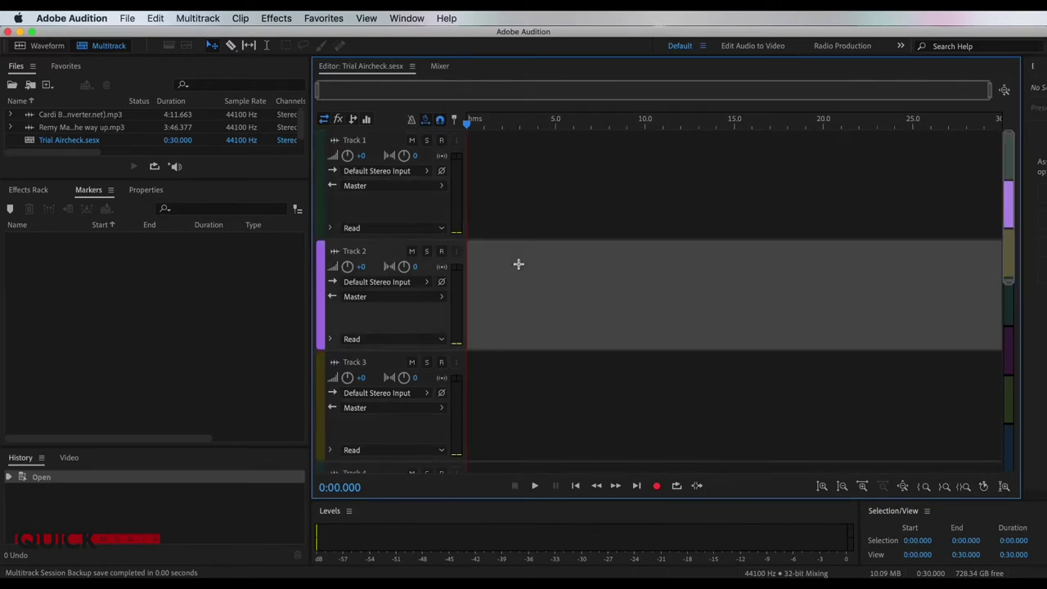
left_click(533, 410)
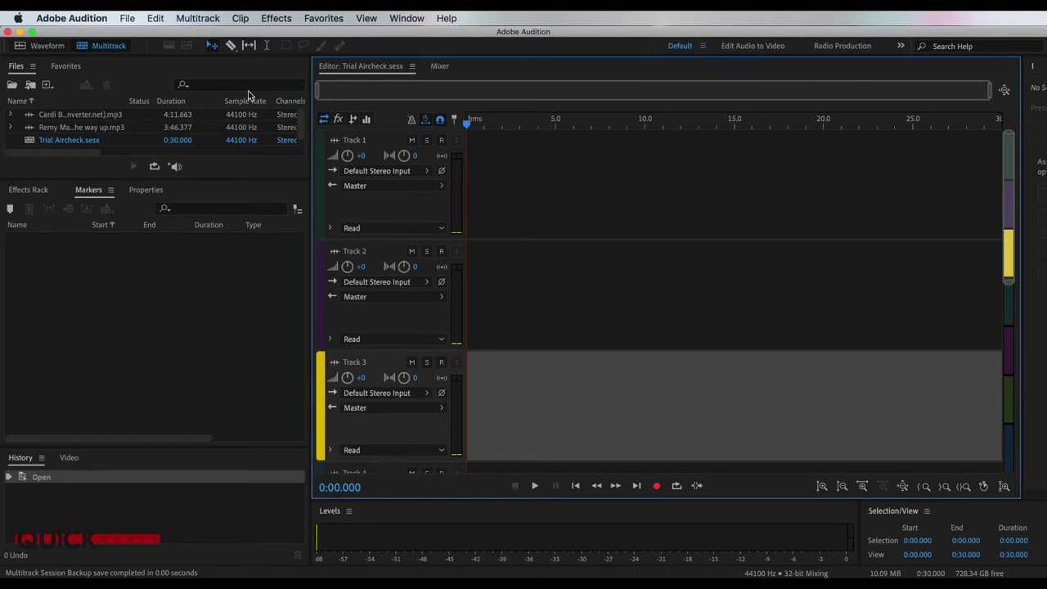
Place the Cardi B song at the start of Track 1, trimmed to about its final 30 seconds.
left_click_drag(99, 119, 474, 160)
left_click_drag(397, 90, 973, 89)
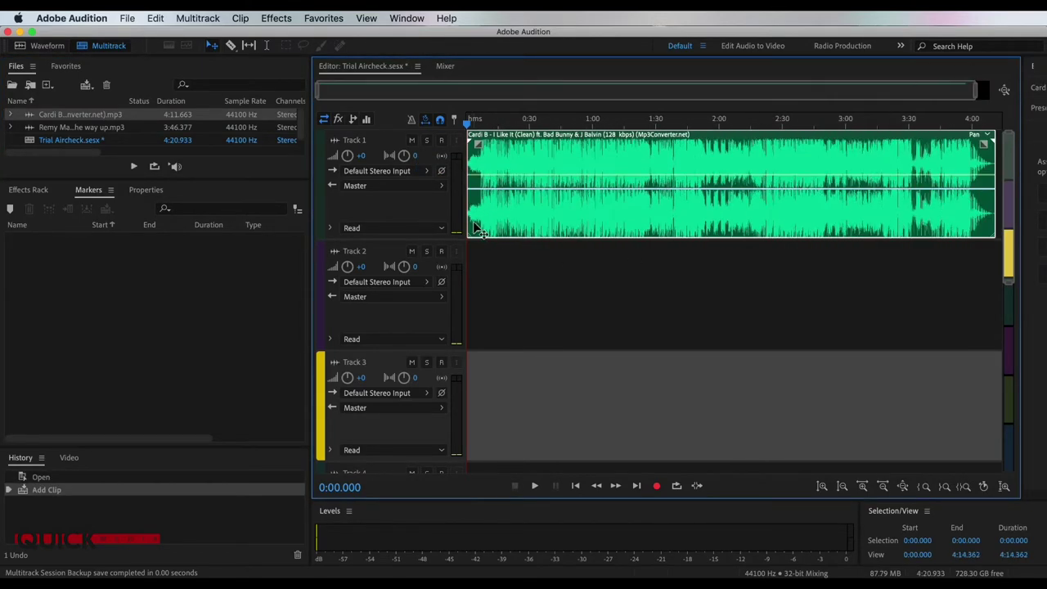
mouse_move(470, 217)
left_mouse_down()
mouse_move(965, 184)
mouse_move(930, 173)
mouse_move(945, 168)
mouse_move(472, 213)
left_mouse_up()
left_click(145, 190)
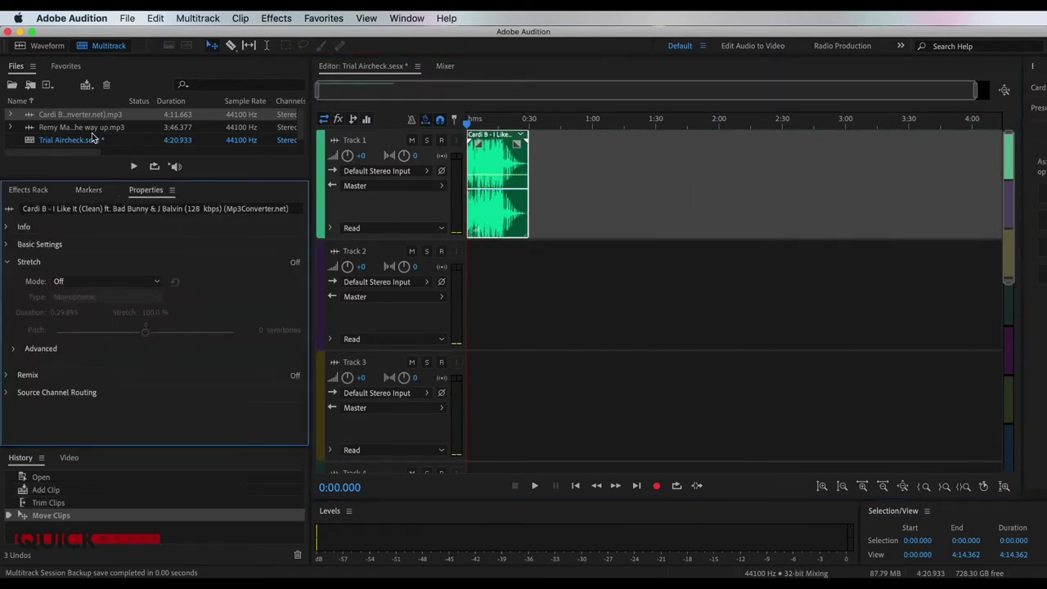
Place the Remy Ma song on Track 2 starting at about 0:25, overlapping the Cardi B ending, and play back the session.
left_click_drag(88, 131, 524, 292)
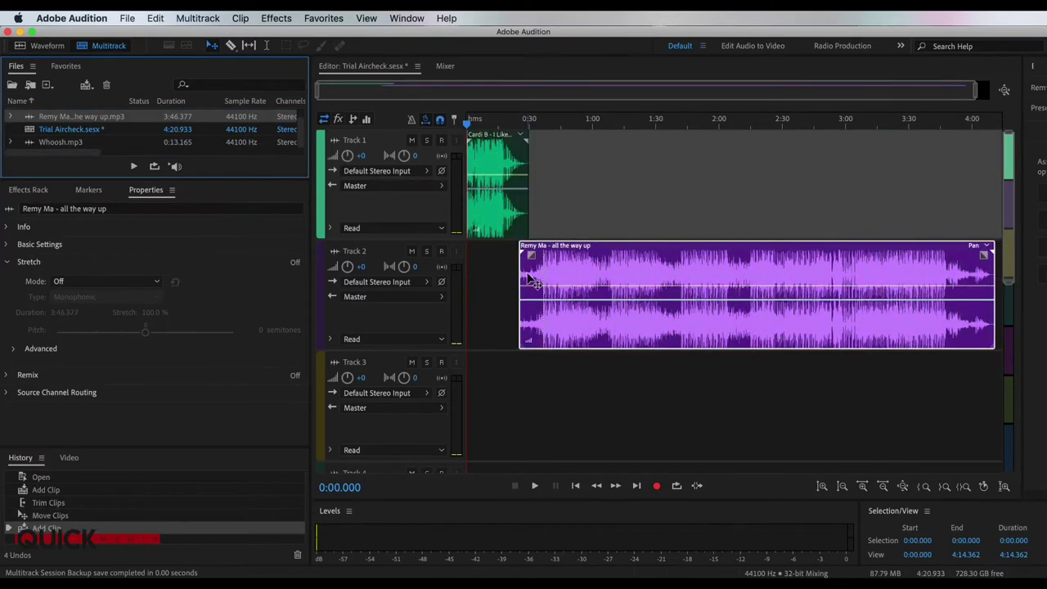
left_click(515, 122)
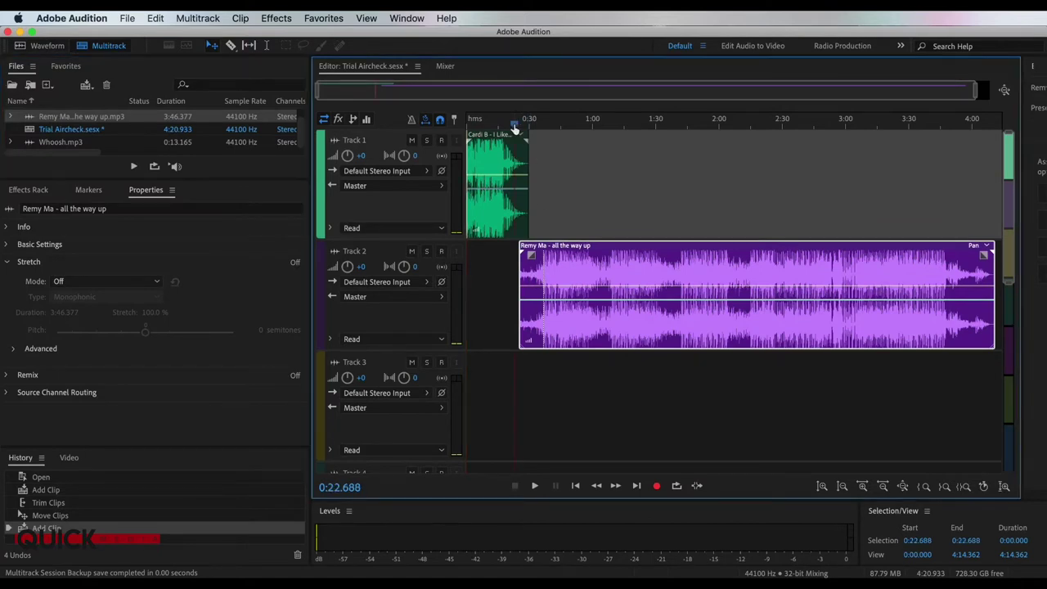
key("space")
key("space")
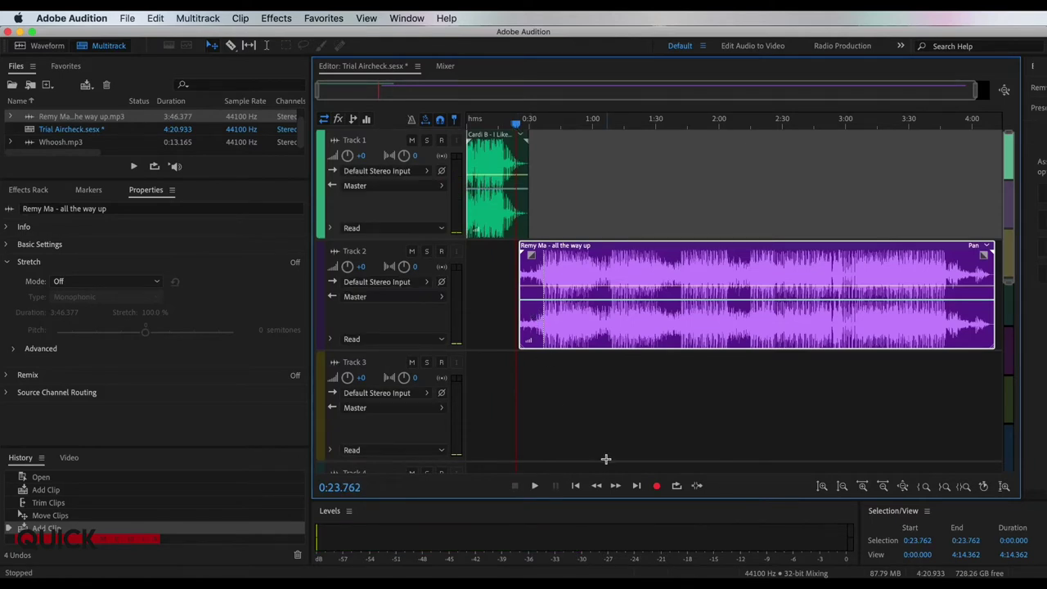
key("space")
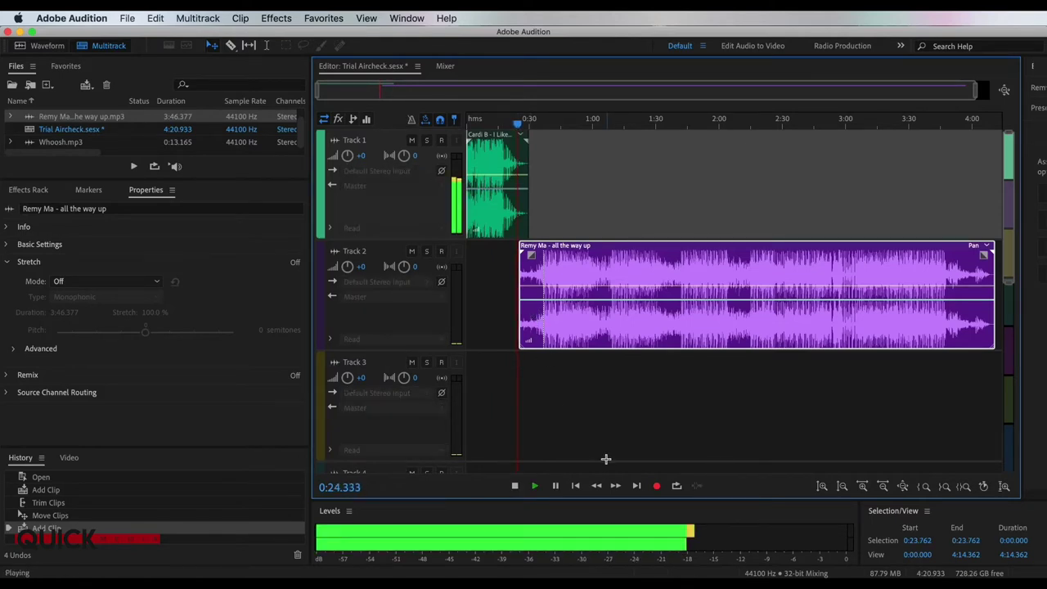
key("space")
left_click(469, 121)
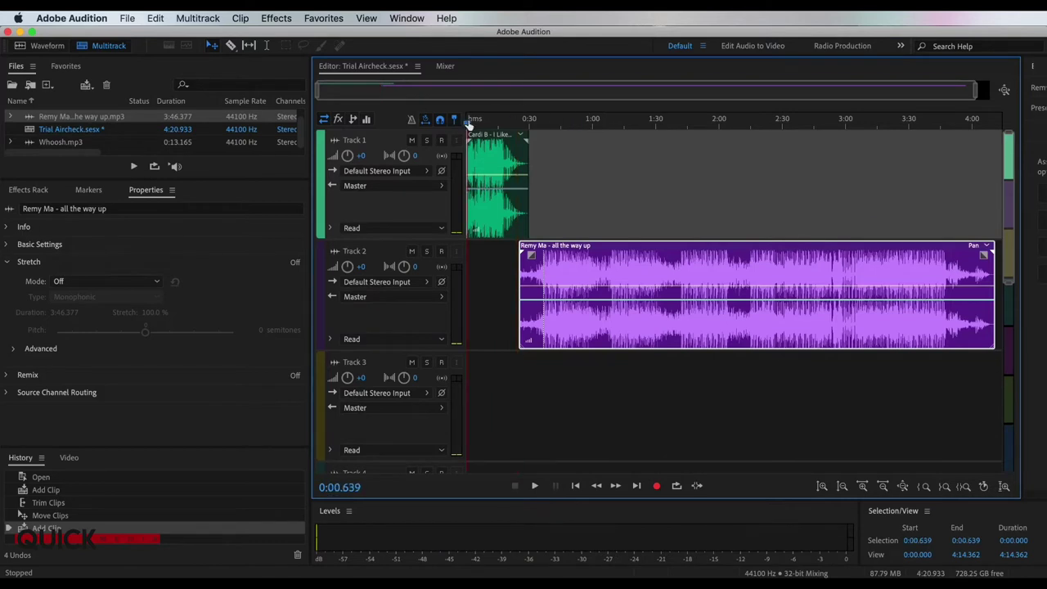
key("space")
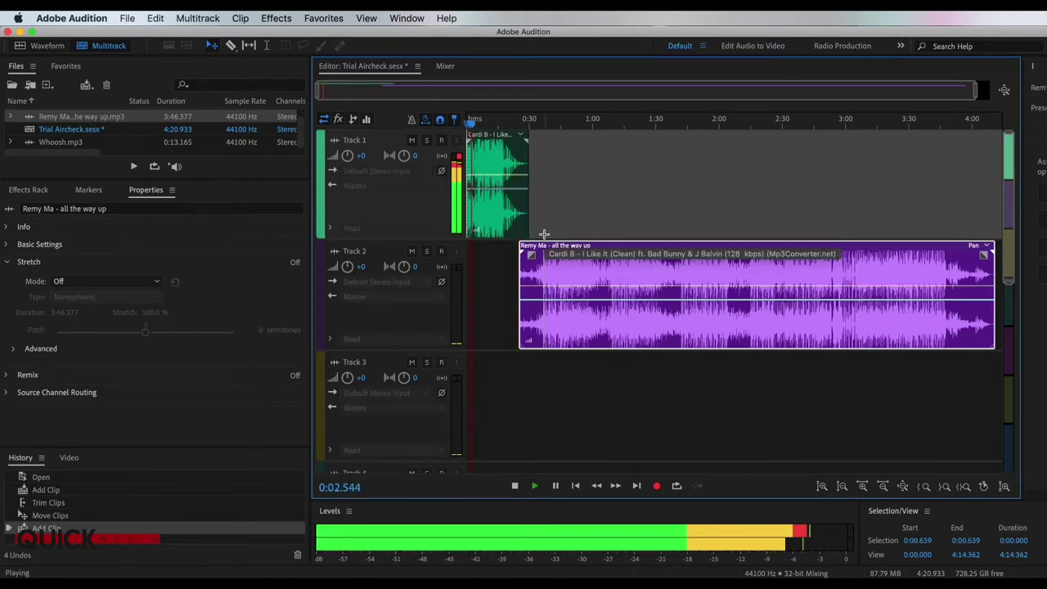
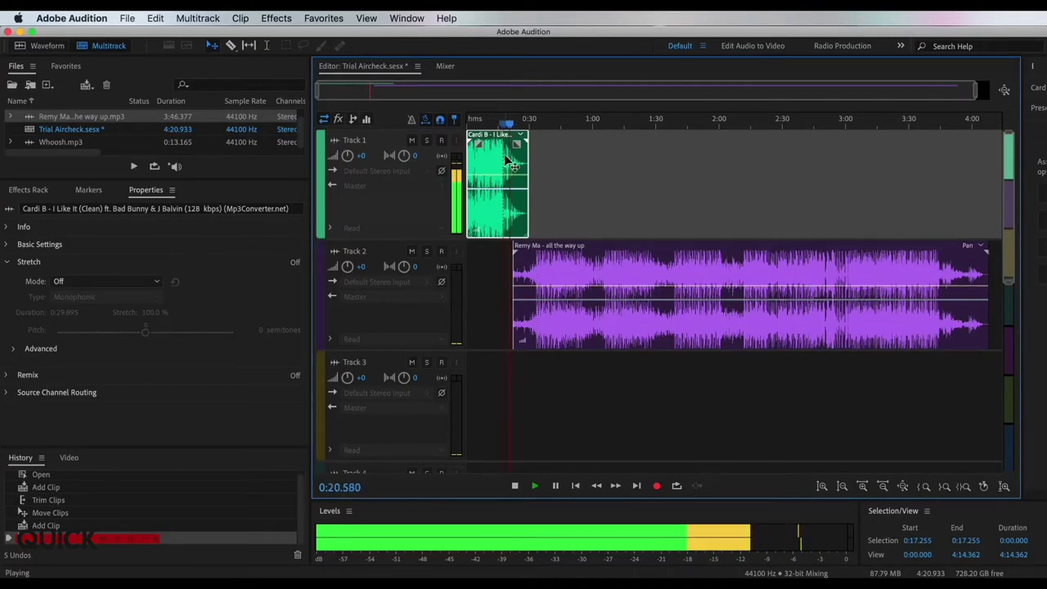
Stop playback and arm Track 3 for recording.
key("space")
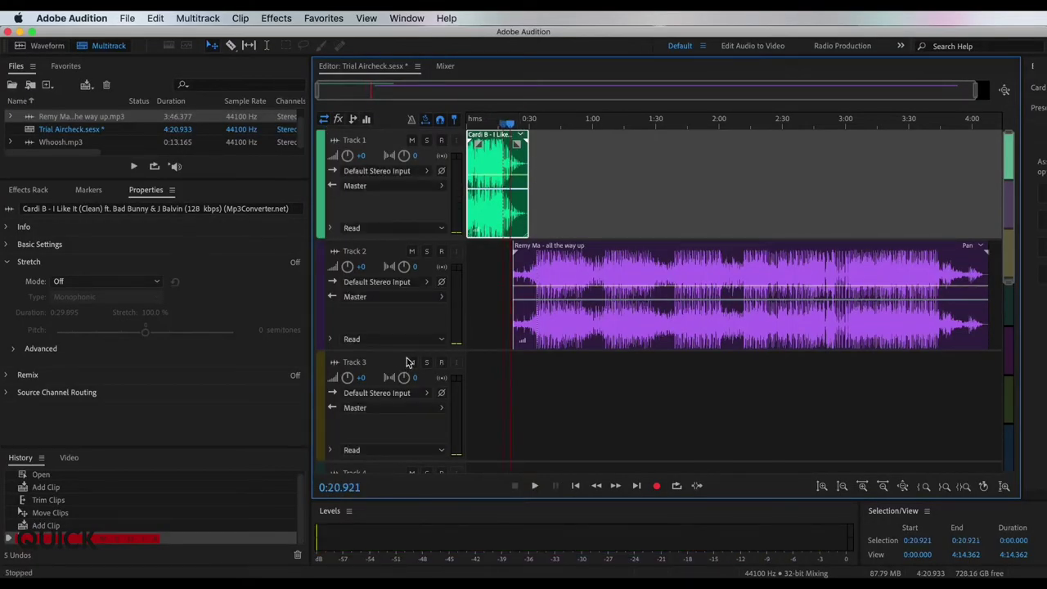
left_click(441, 363)
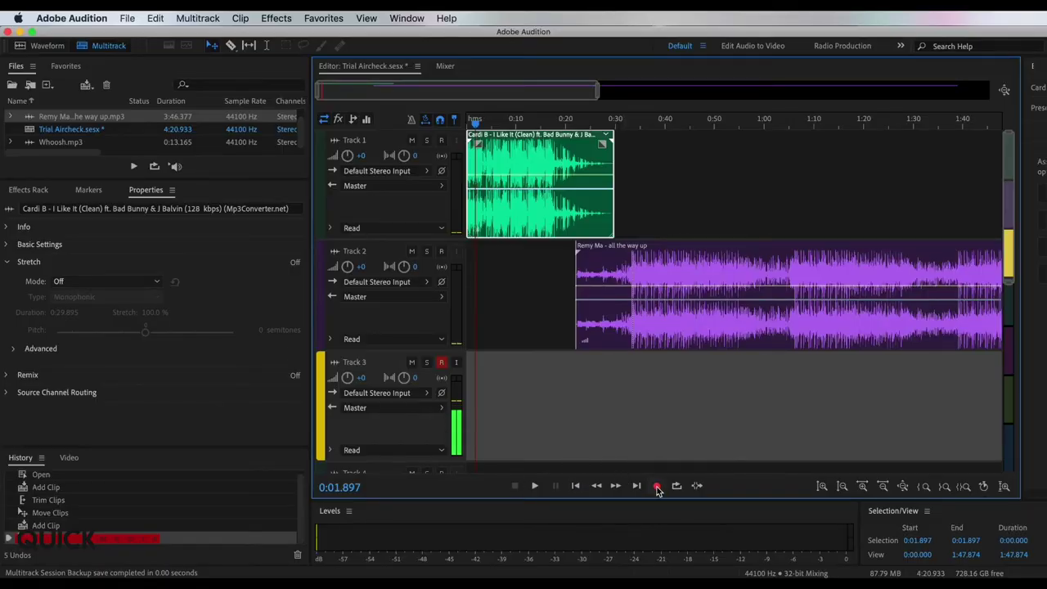
Record a short test take on Track 3 and delete the recorded clip.
left_click(657, 486)
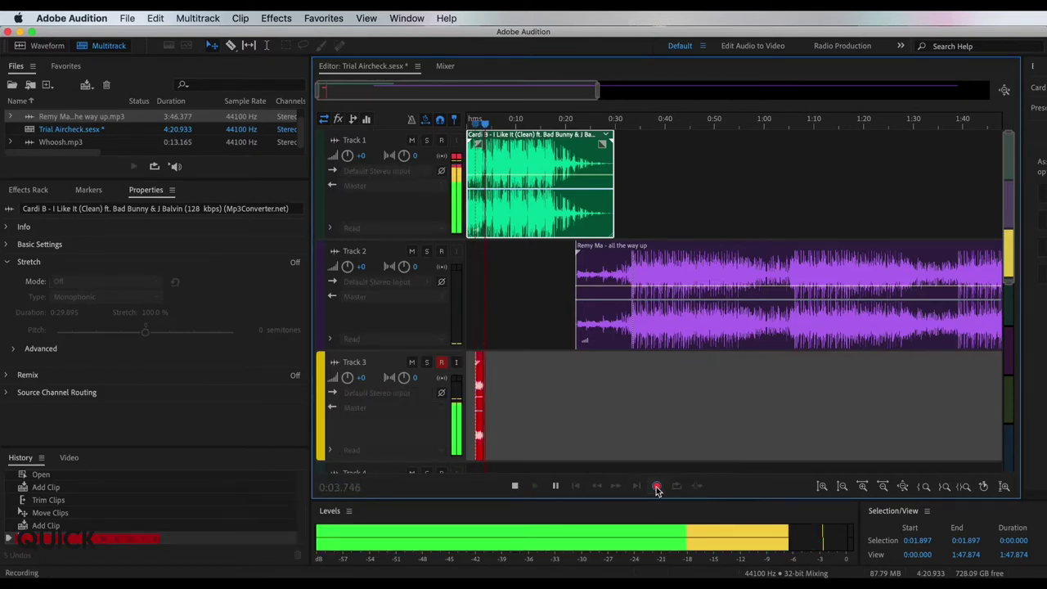
left_click(657, 485)
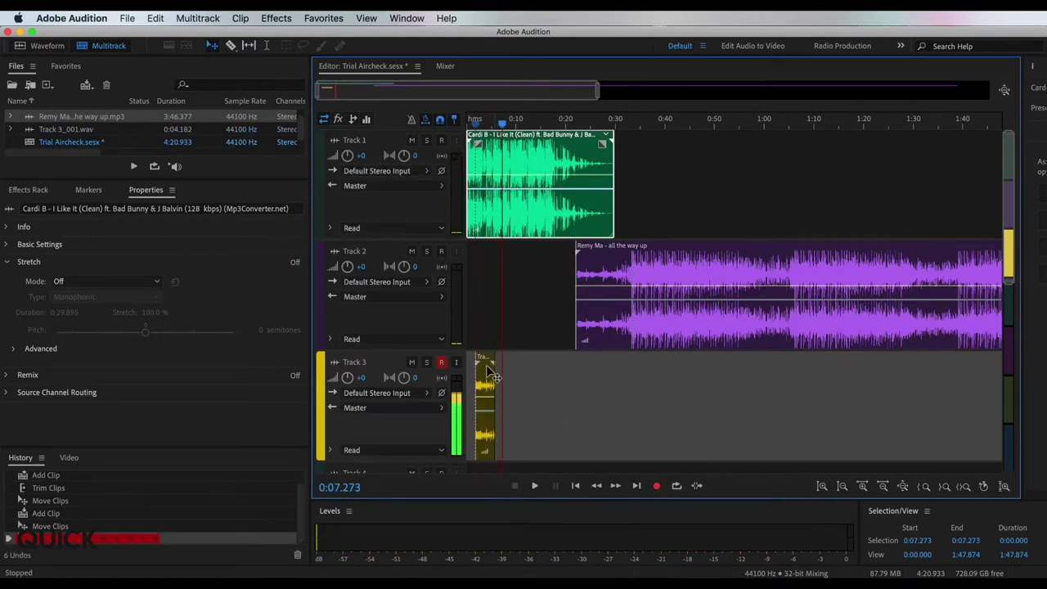
left_click(492, 431)
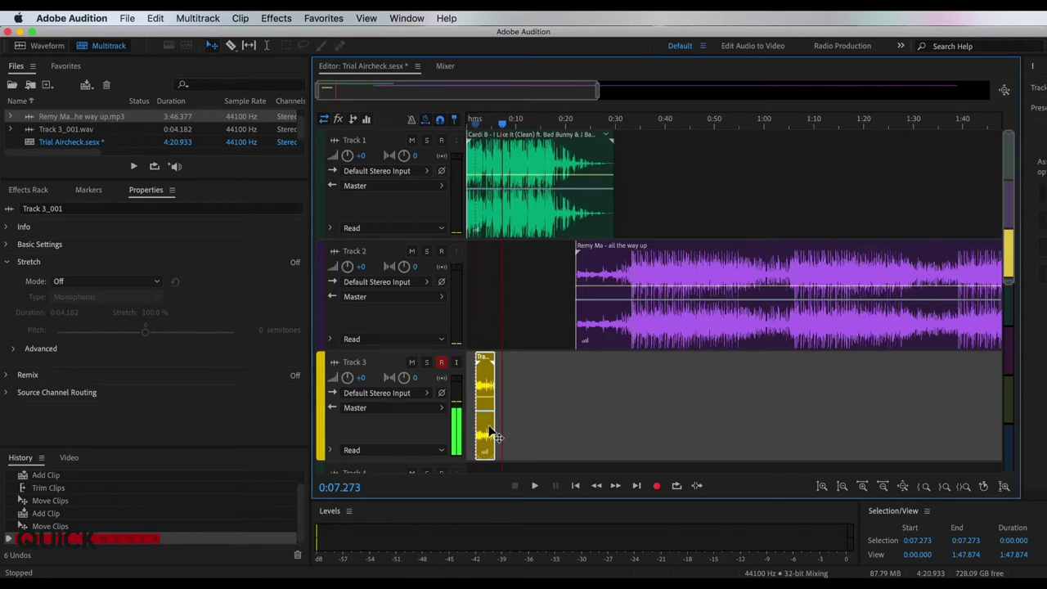
key("Delete")
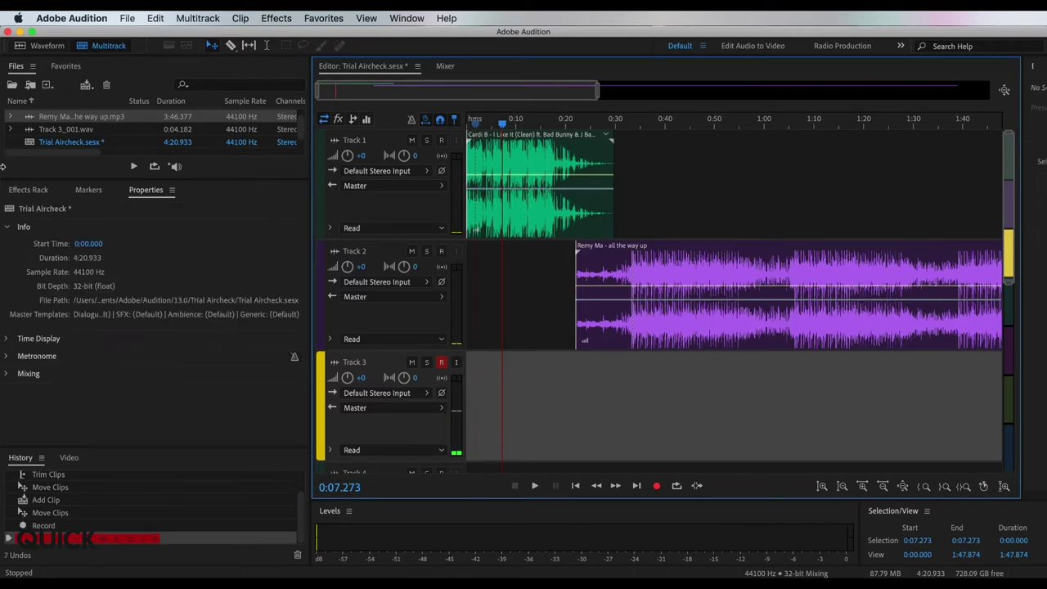
Set both the default input and default output in the Audio Hardware preferences to Yeti Stereo Microphone, accepting the device changes.
left_click(86, 19)
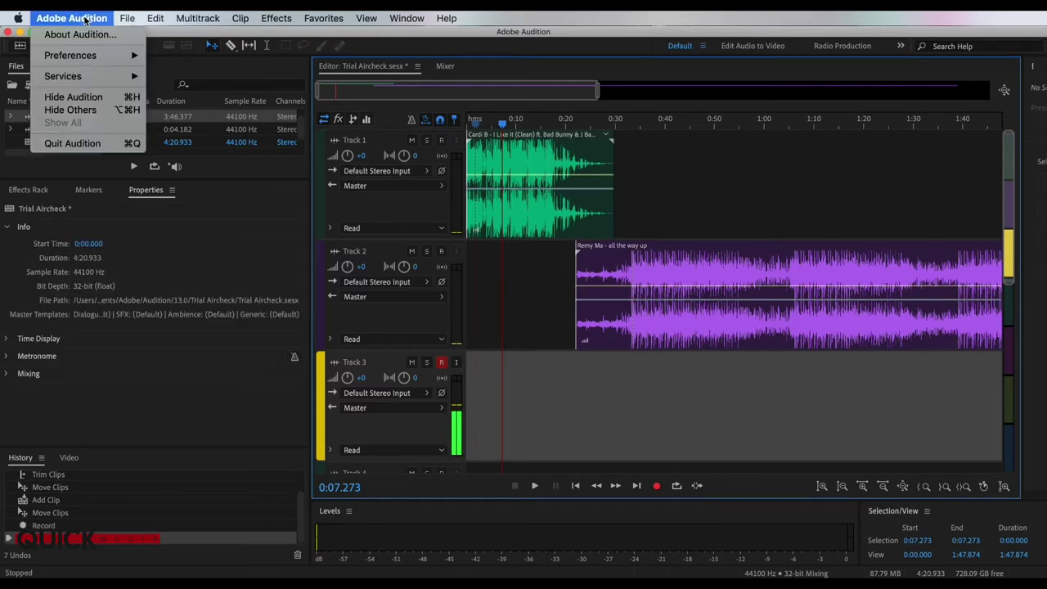
mouse_move(90, 54)
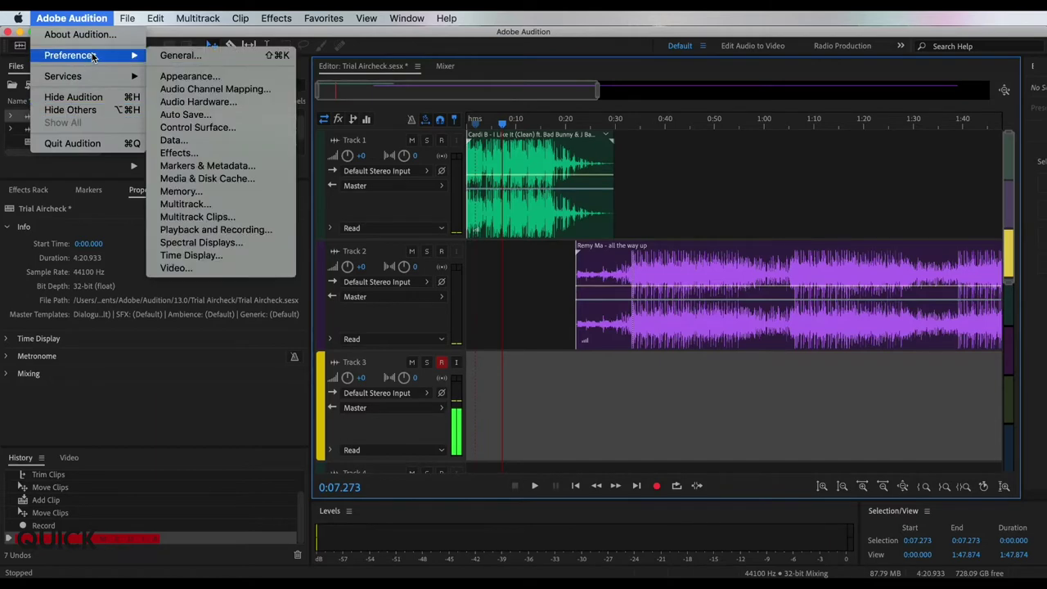
left_click(194, 103)
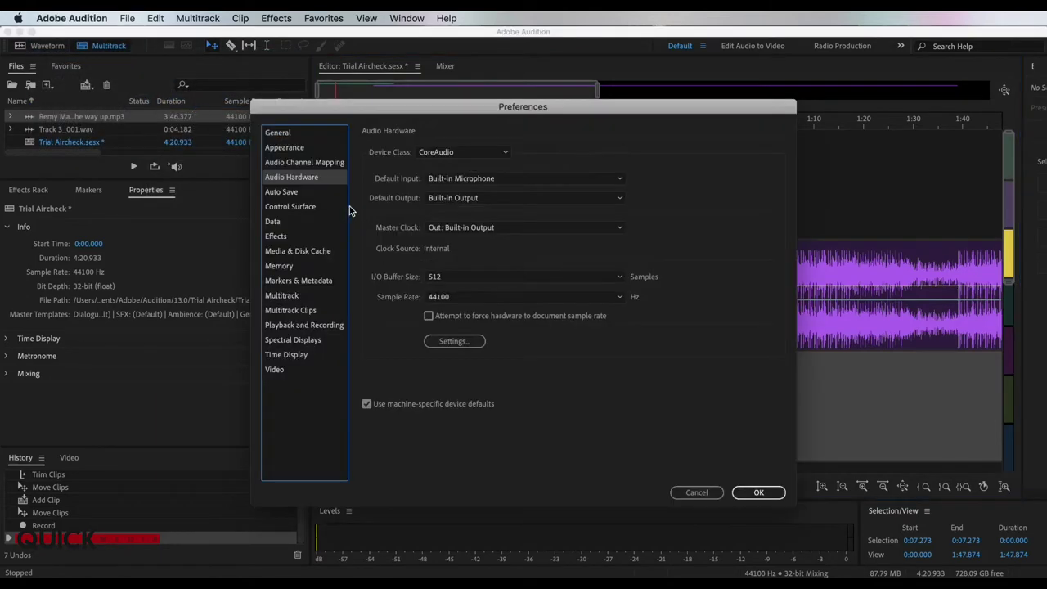
left_click(480, 178)
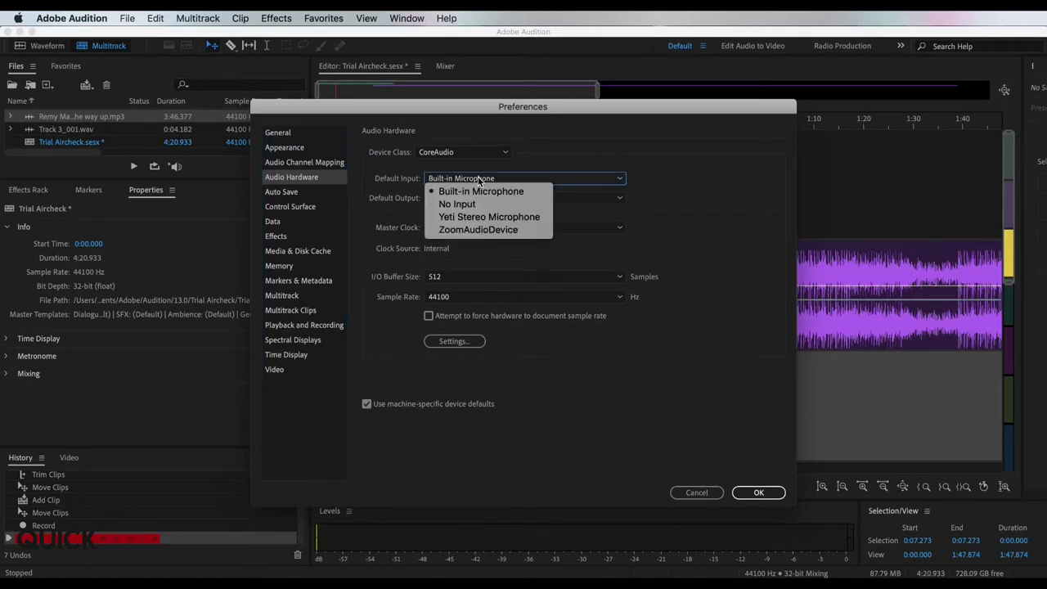
left_click(479, 216)
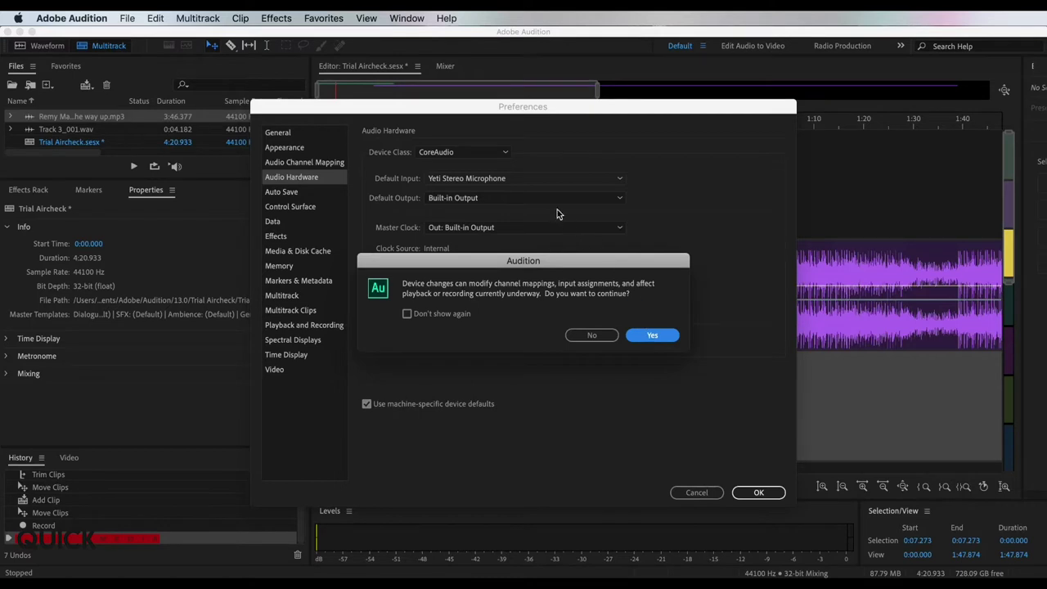
left_click(647, 334)
left_click(547, 198)
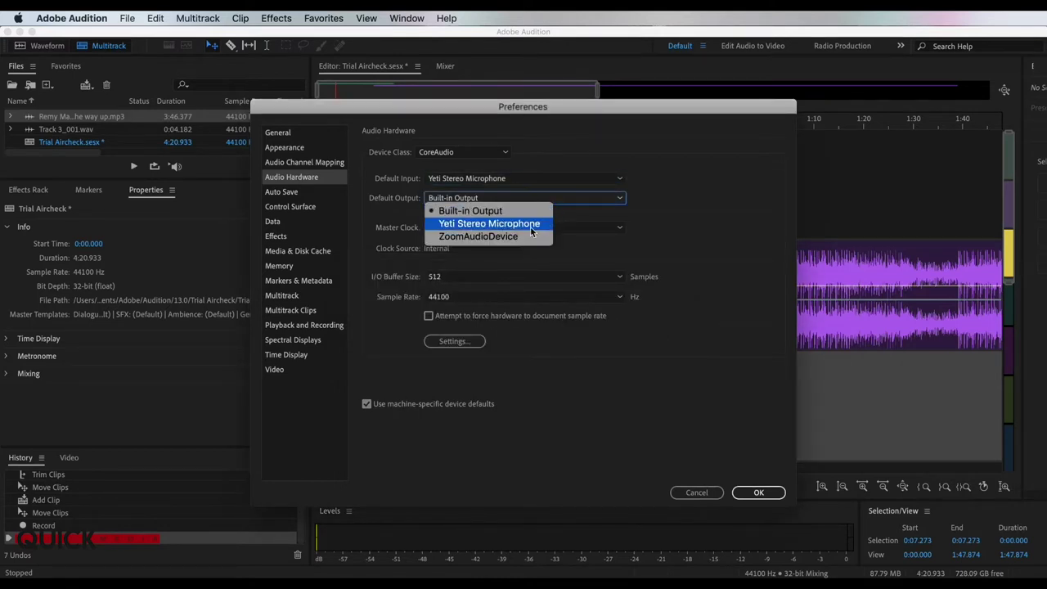
left_click(522, 229)
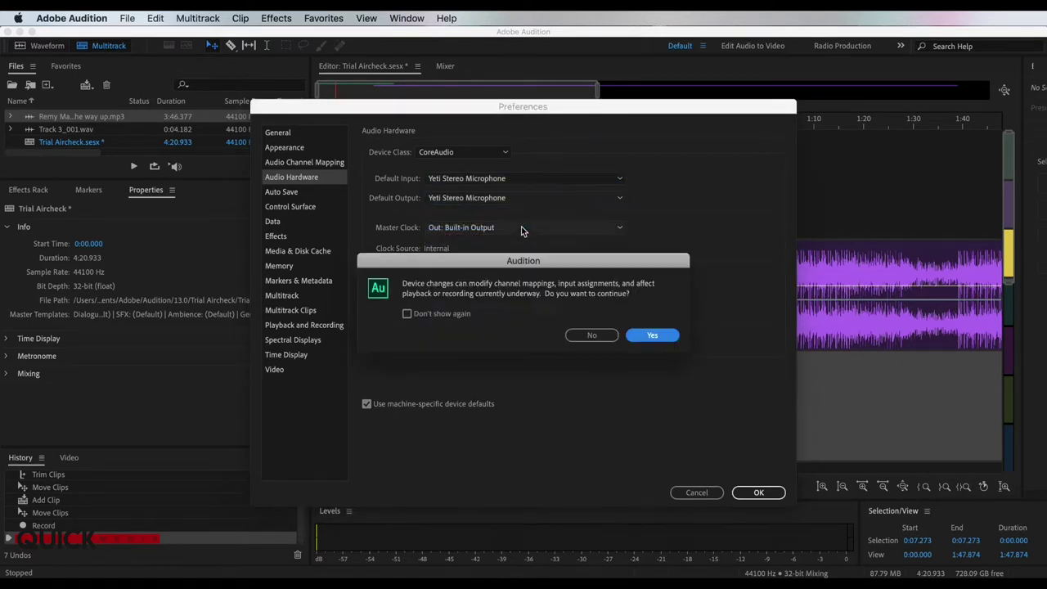
left_click(651, 336)
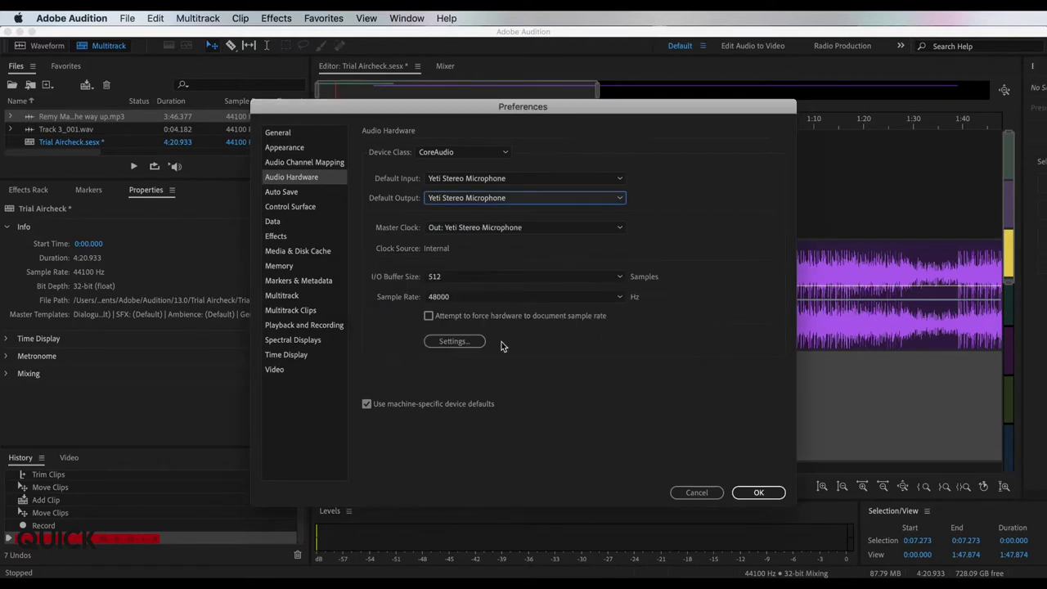
left_click(746, 493)
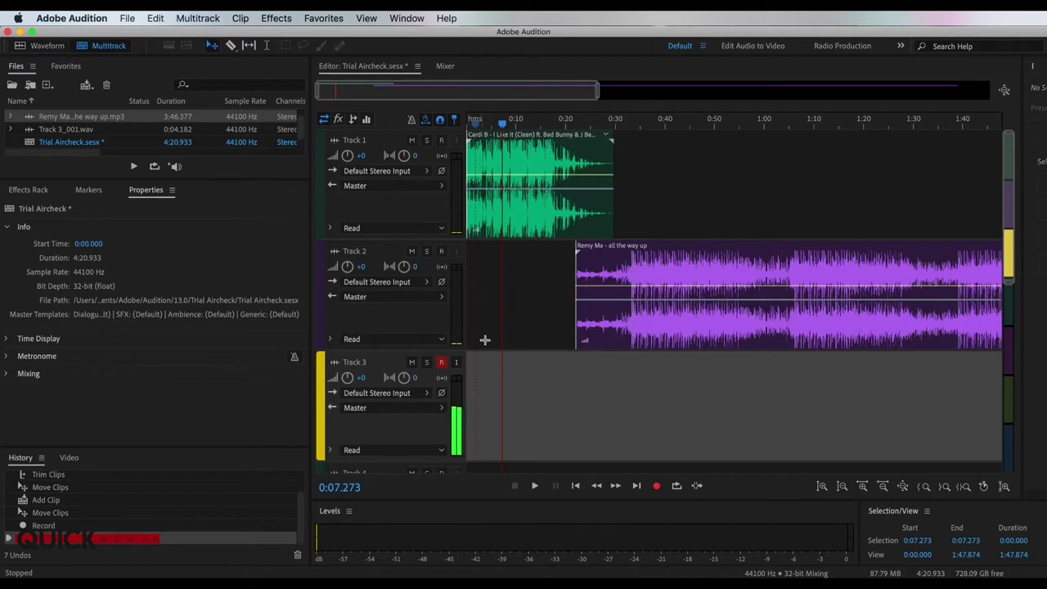
Place the playhead near the start of the session and record the voice track on Track 3.
left_click(470, 121)
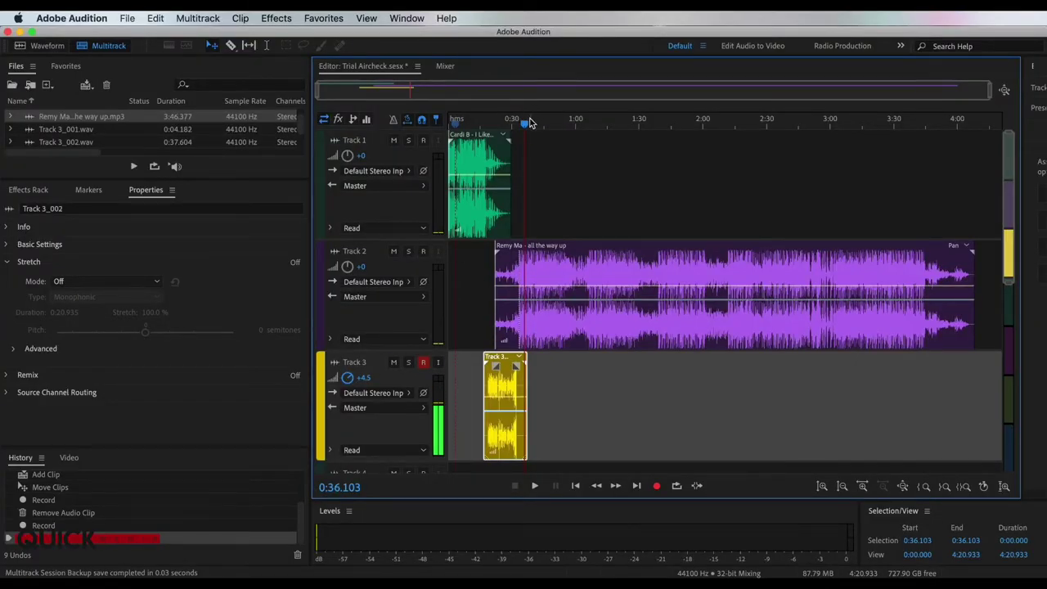
Play back the session from about 0:33 and stop at about 0:39, just past the end of the voice clip.
left_click_drag(525, 122, 536, 123)
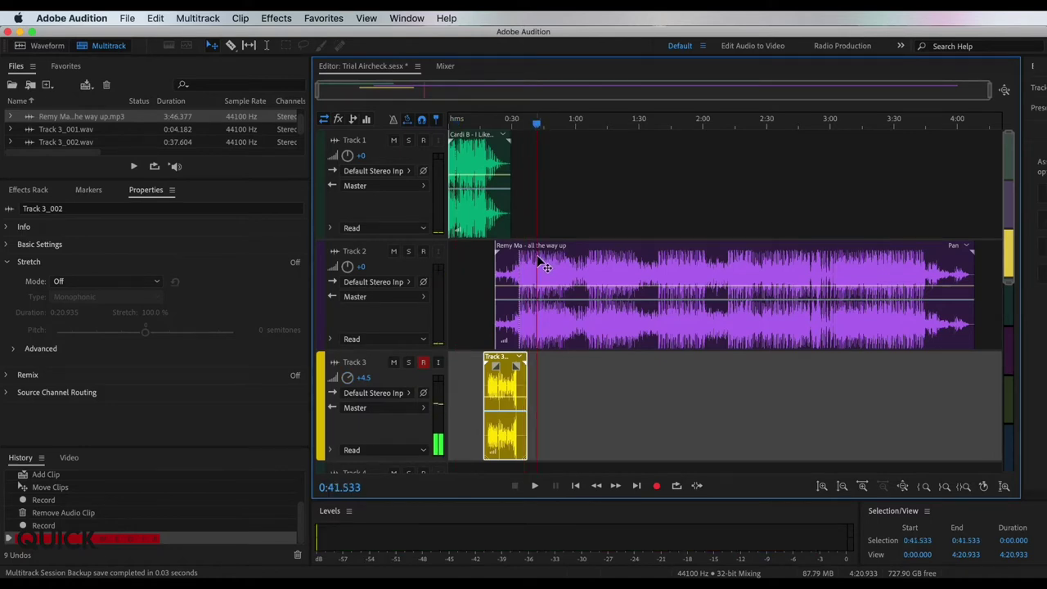
left_click(518, 124)
key("space")
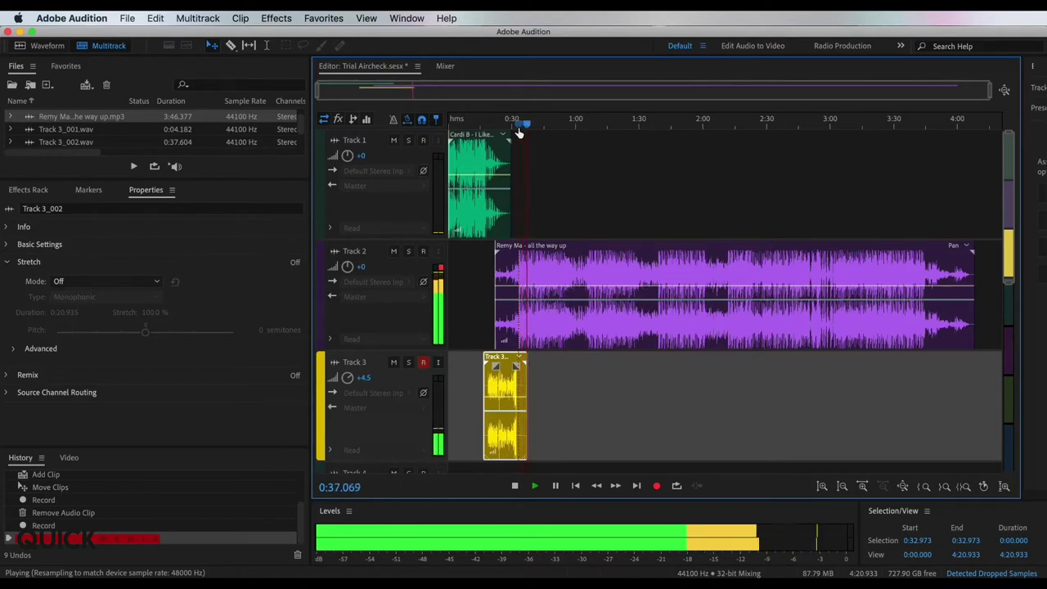
scroll(536, 233, "down", 1)
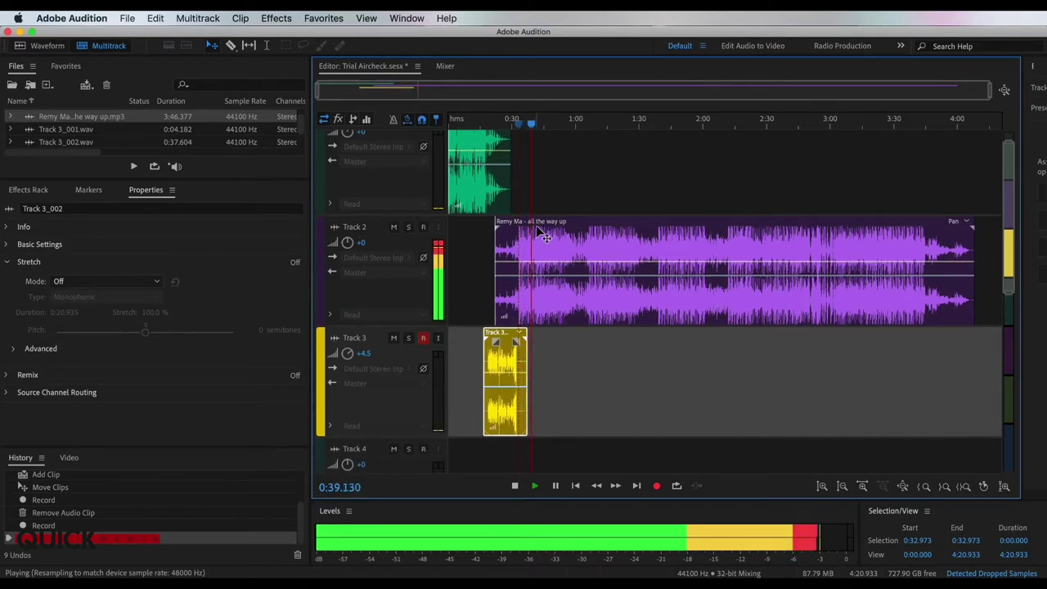
key("space")
Split the Remy Ma clip on Track 2 at about 0:39 with the Razor and delete the part after the cut.
left_click(537, 236)
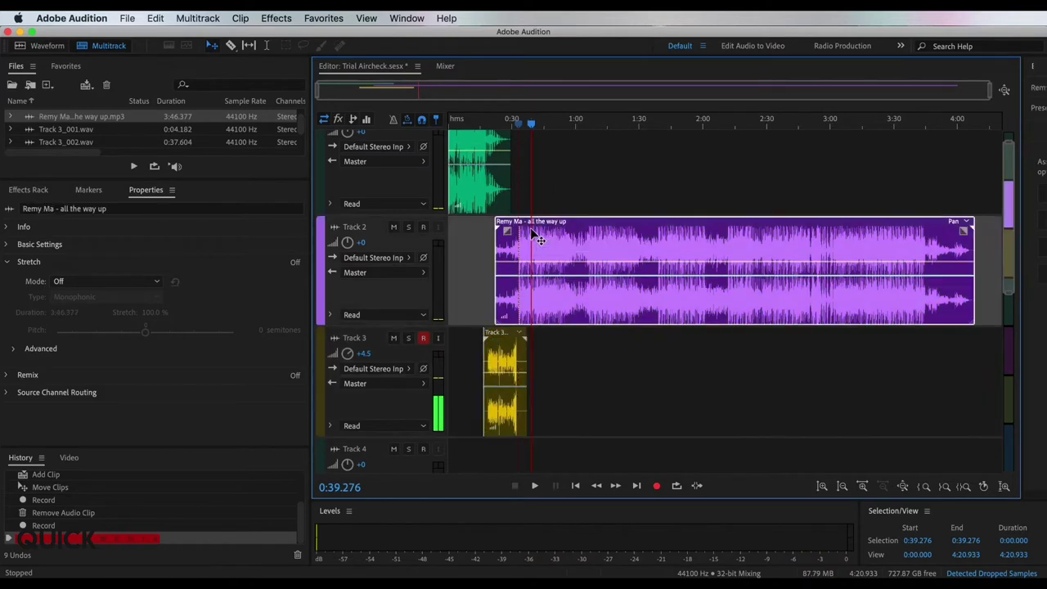
left_click(230, 45)
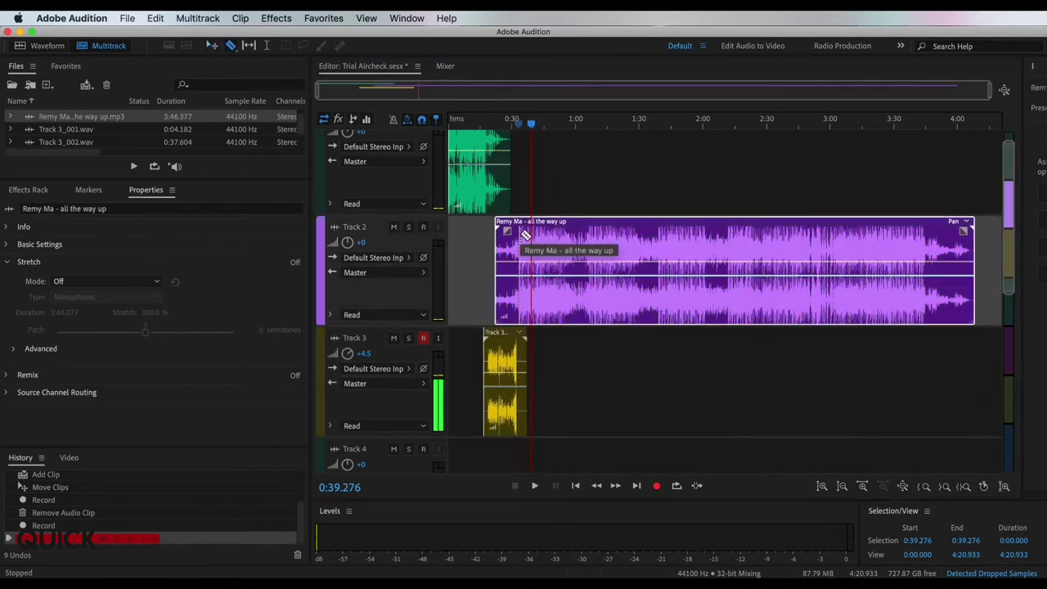
left_click(530, 237)
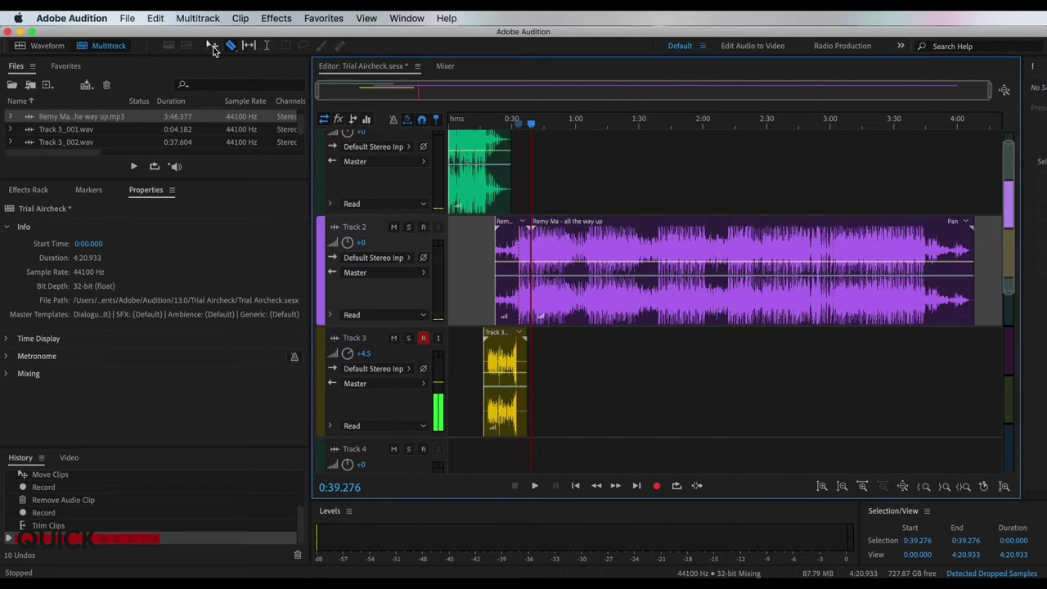
left_click(572, 238)
key("Delete")
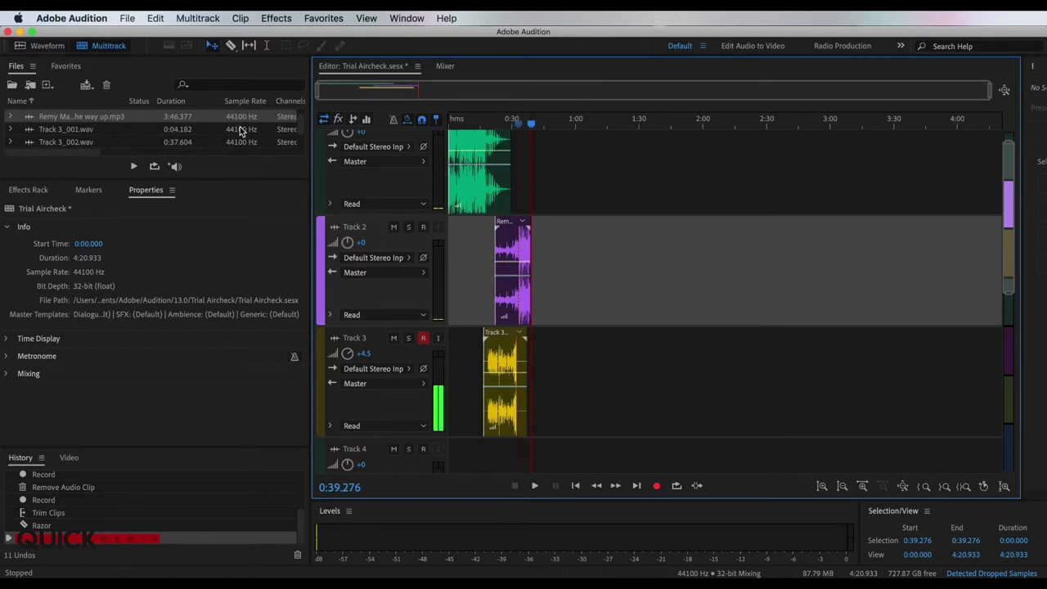
Place the Whoosh effect, trimmed to about 0.8 seconds, on Track 1 over the end of the Remy Ma clip, and play the transition.
scroll(299, 126, "down", 2)
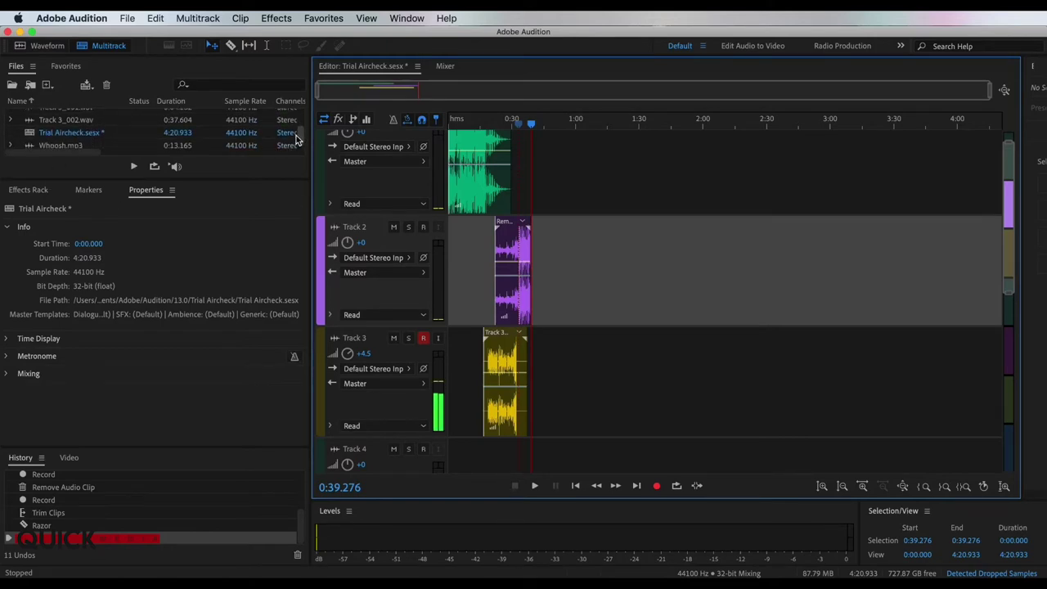
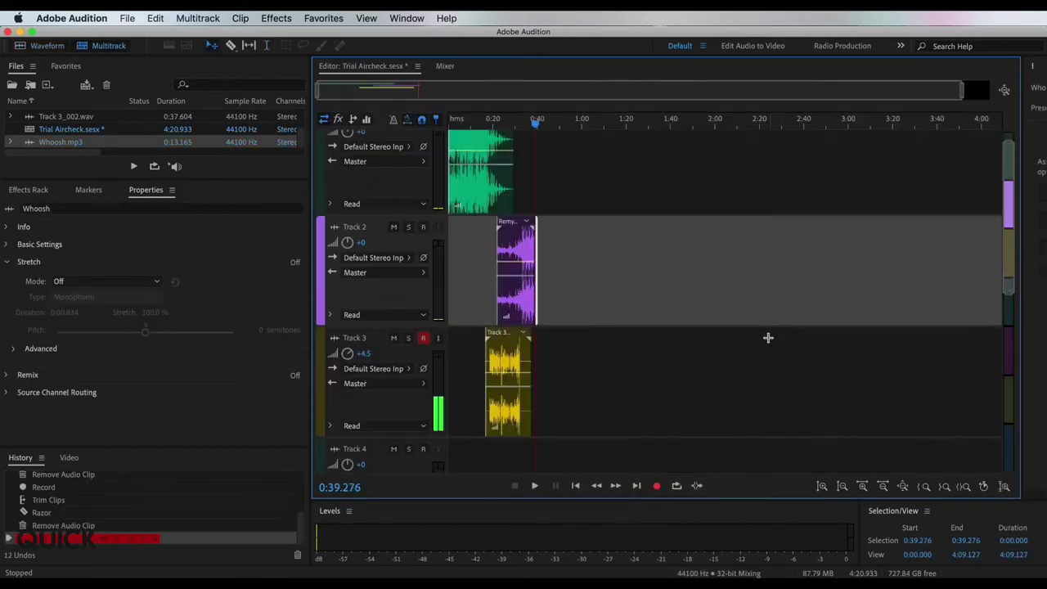
scroll(529, 123, "up", 5)
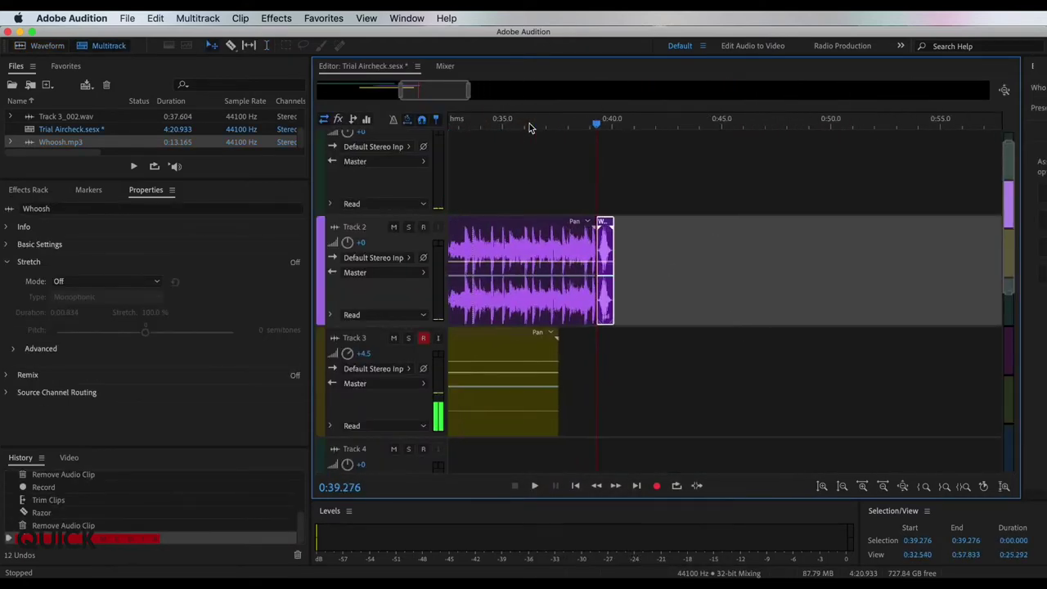
left_click_drag(619, 251, 610, 216)
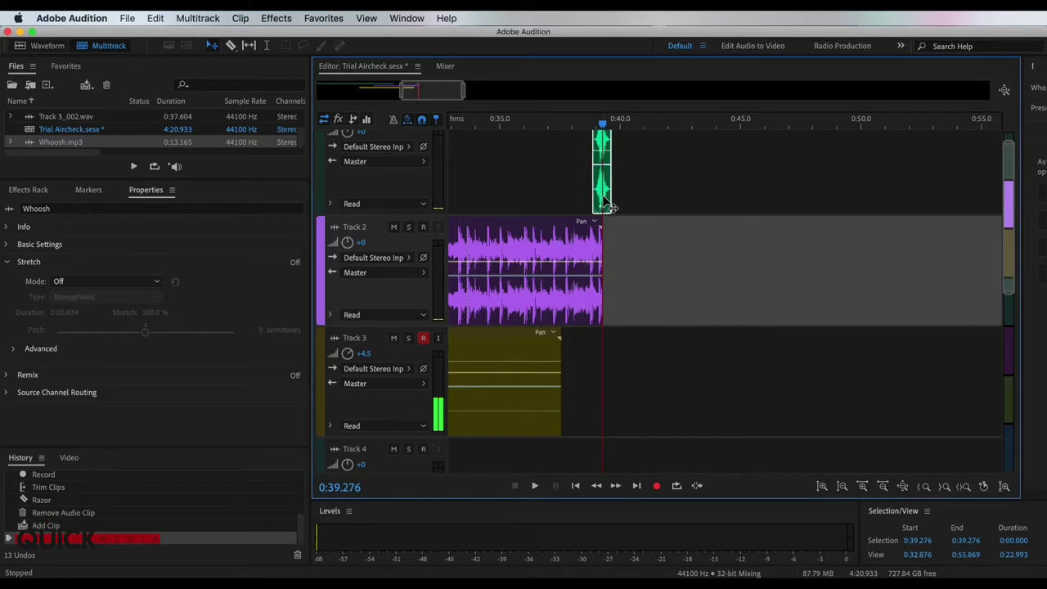
left_click(612, 207)
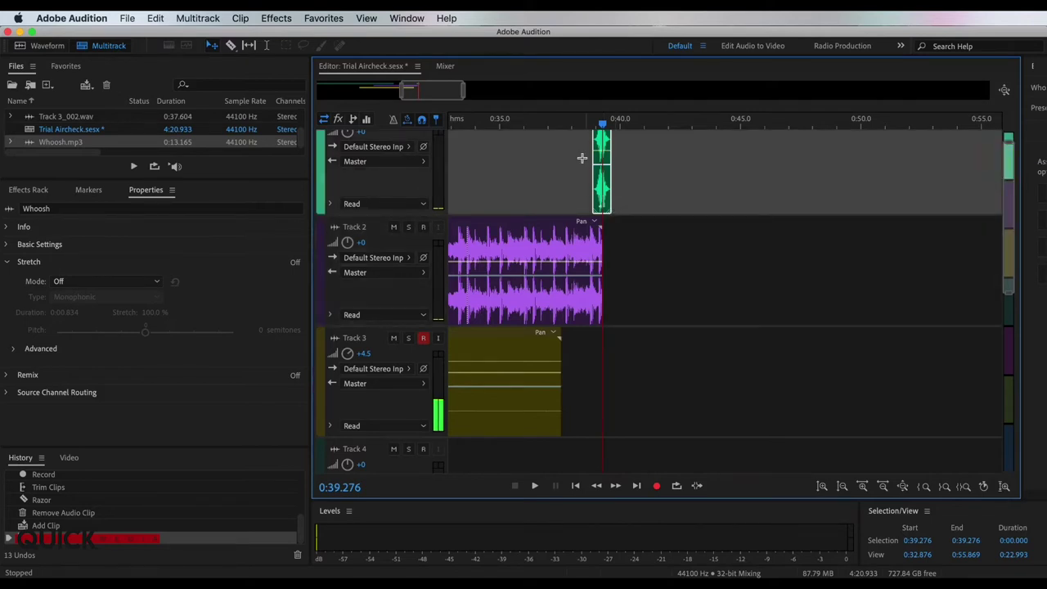
key("space")
key("space")
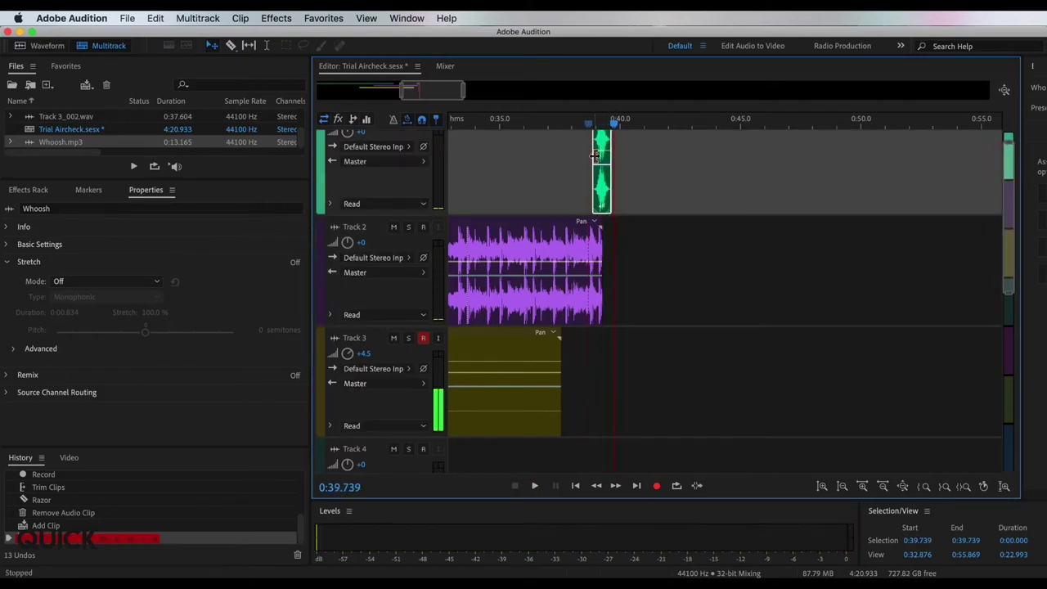
Open the Trina song from the Songs folder on the TOSHIBA EXT drive and return to the multitrack session.
left_click(501, 361)
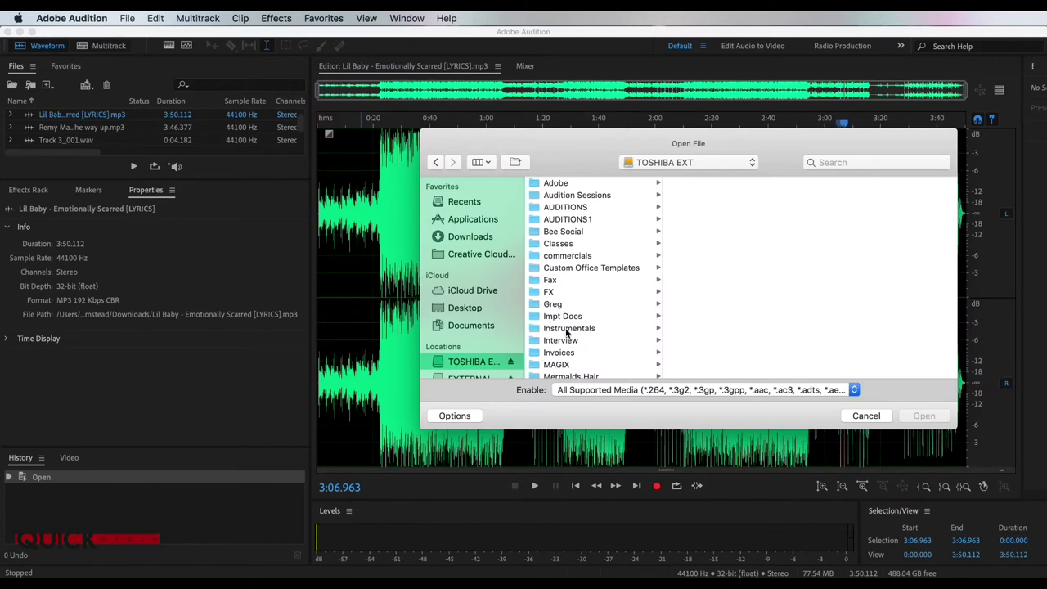
scroll(562, 290, "down", 5)
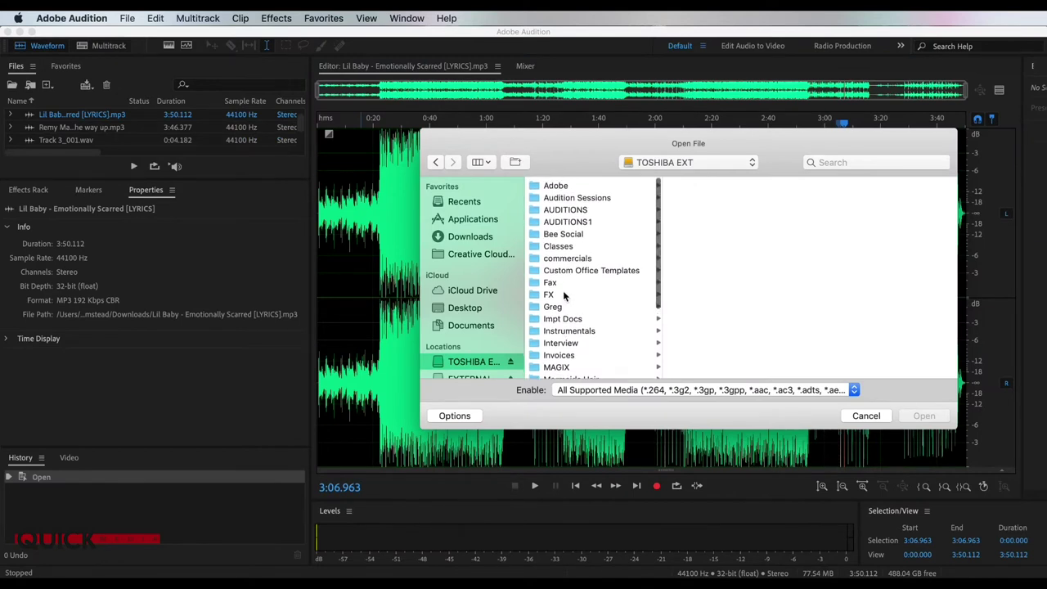
left_click(554, 349)
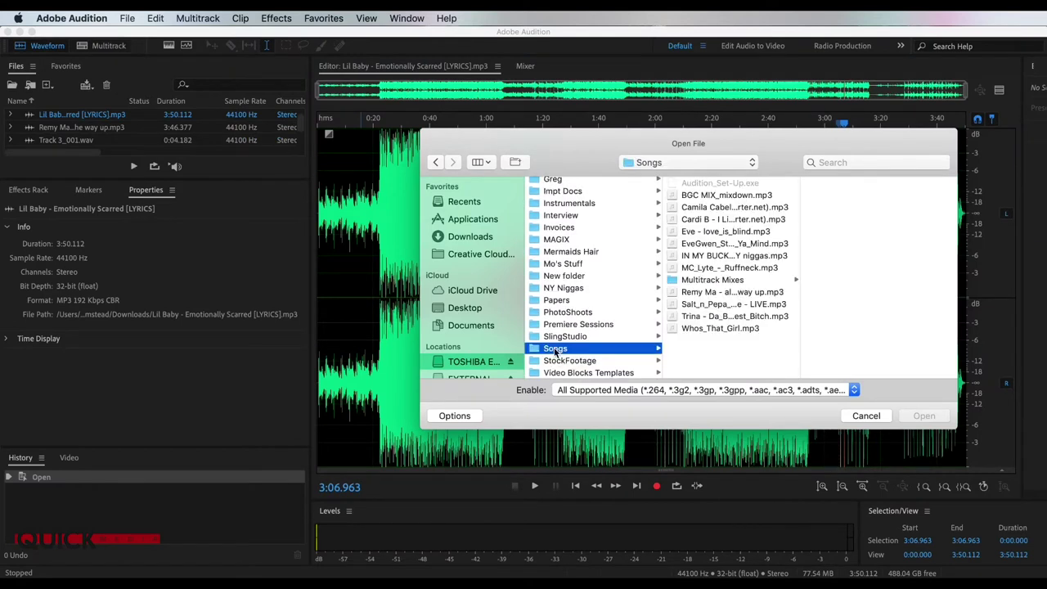
left_click(735, 316)
left_click(922, 417)
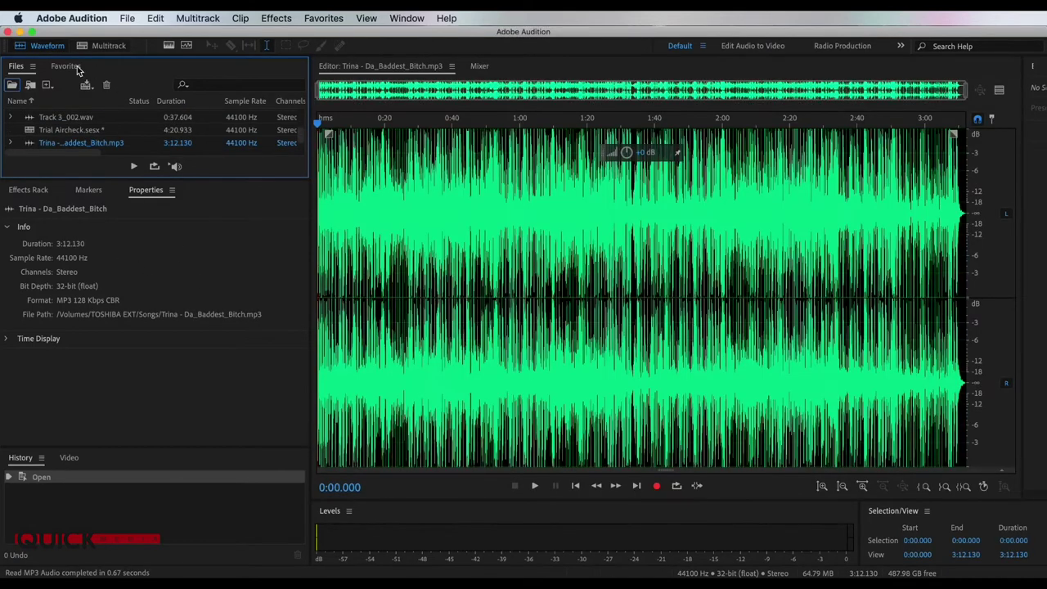
left_click(83, 47)
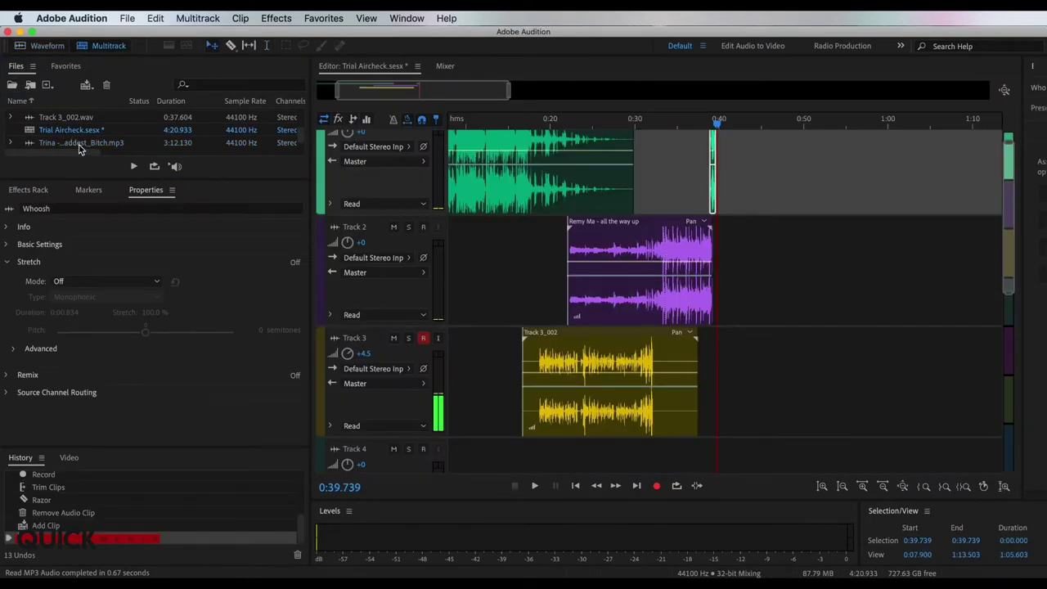
Place the Trina song on Track 1 directly after the Whoosh at about 0:39.7, trimmed to about 24 seconds, and play it back.
left_click_drag(80, 147, 548, 195)
key("equal")
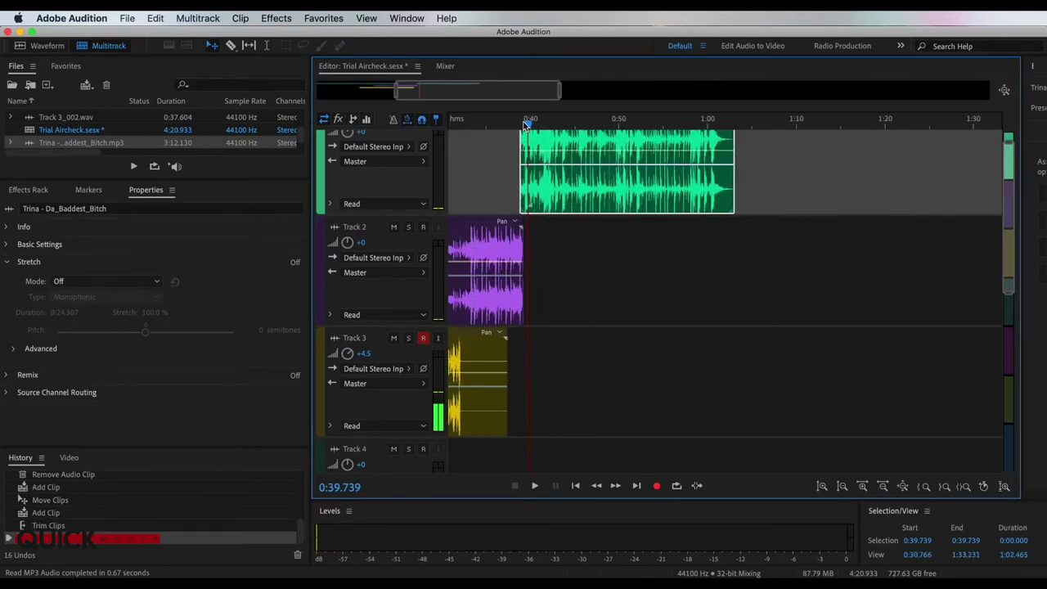
left_click_drag(555, 173, 628, 174)
key("space")
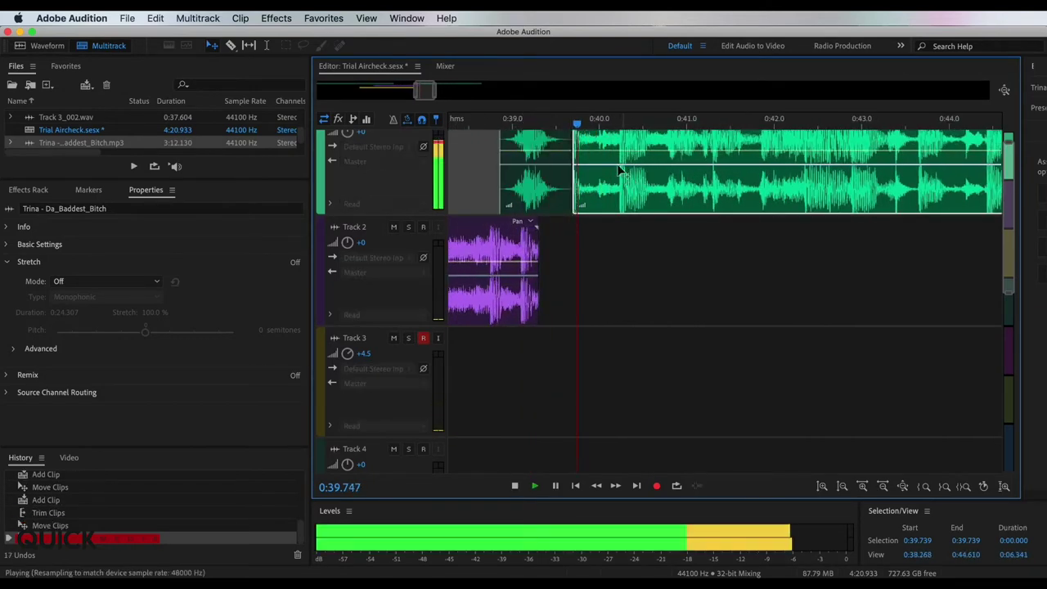
scroll(593, 125, "down", 4)
scroll(595, 127, "down", 3)
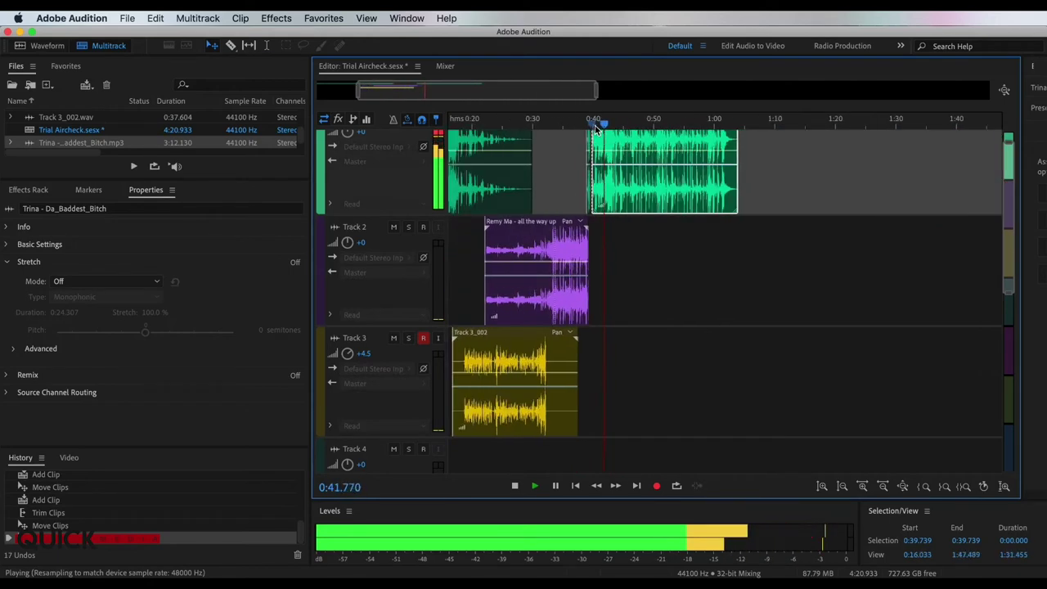
Play the Trina song from about 0:58, trim it to its last 7.2 seconds and place it on Track 2 directly after the Remy Ma clip.
key("space")
left_click(702, 125)
key("space")
key("space")
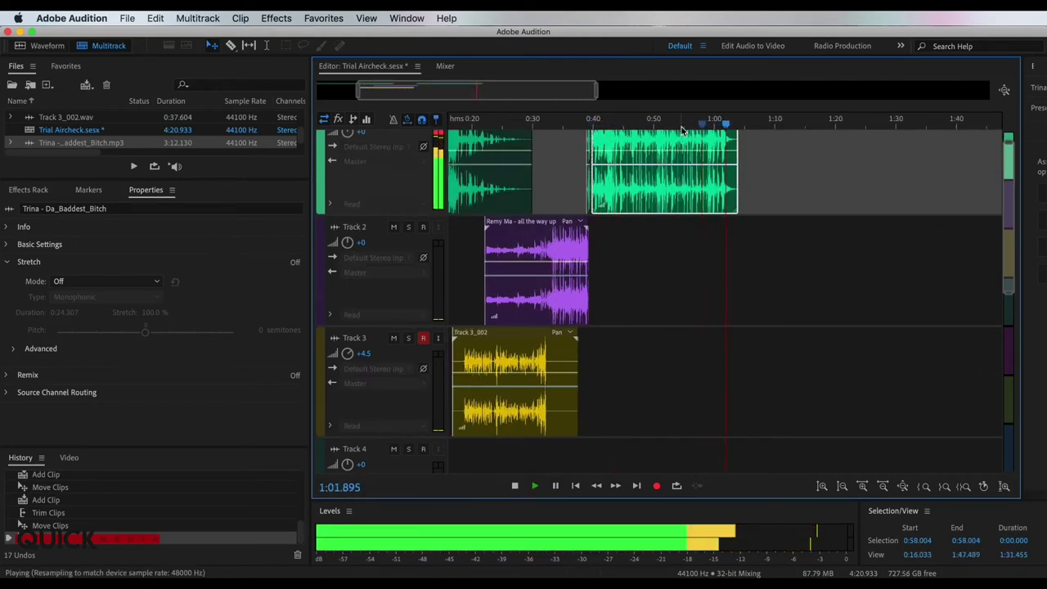
left_click_drag(591, 187, 604, 241)
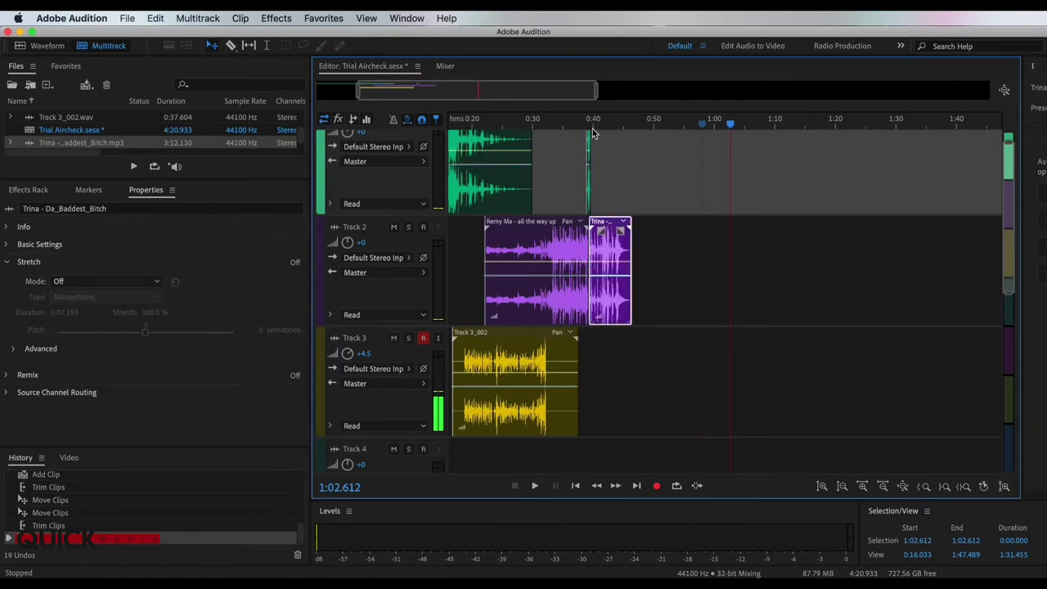
Trim the start of the Trina clip on Track 2 to about 7.0 seconds long, realign it at about 0:39.3 and play the transition.
scroll(588, 123, "down", 5)
scroll(532, 128, "up", 10)
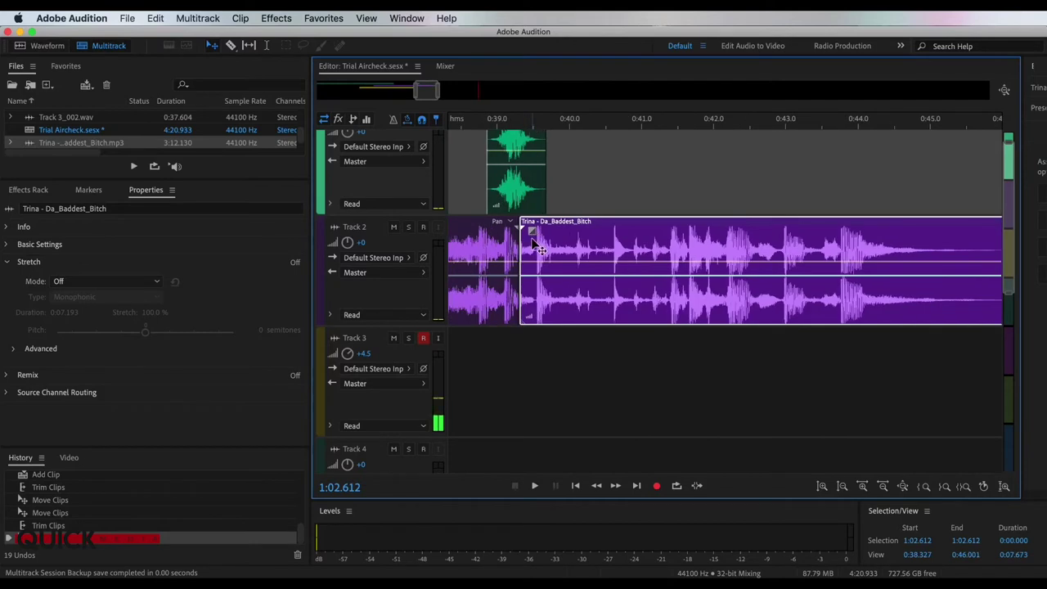
mouse_move(521, 243)
left_mouse_down()
mouse_move(548, 226)
mouse_move(522, 241)
mouse_move(522, 254)
left_mouse_up()
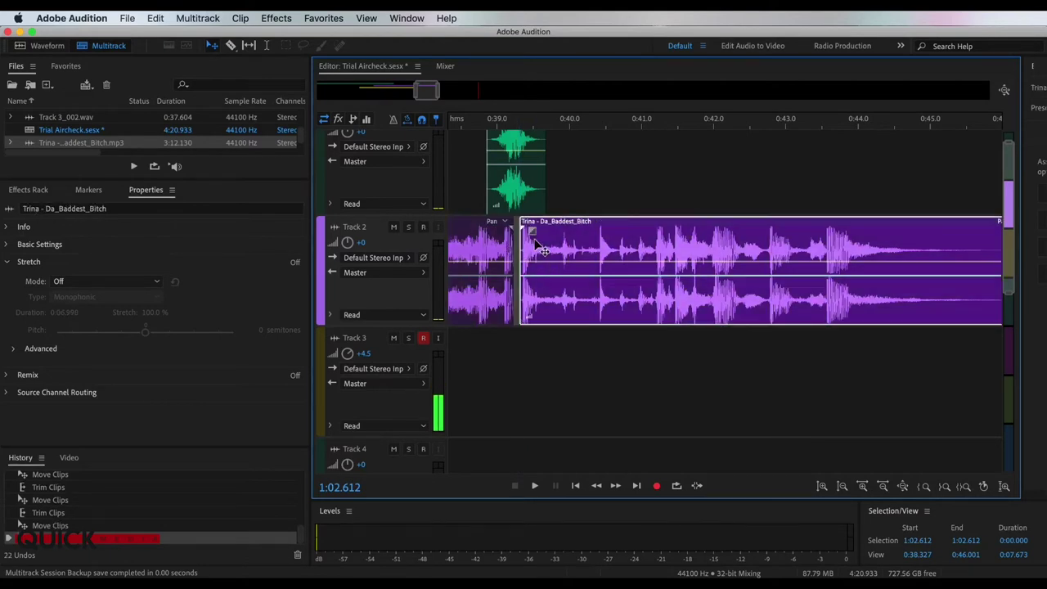
key("space")
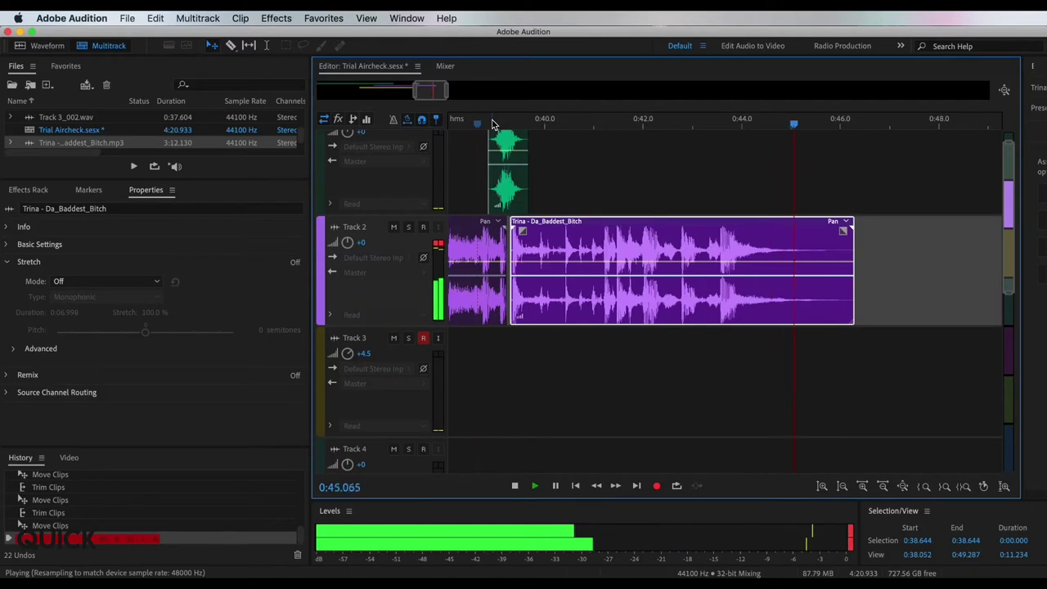
key("space")
Open Lil Uzi Vert XO TOUR LIFE.mp3 from the Instrumentals folder on the TOSHIBA EXT drive and return to the multitrack session.
left_click(12, 85)
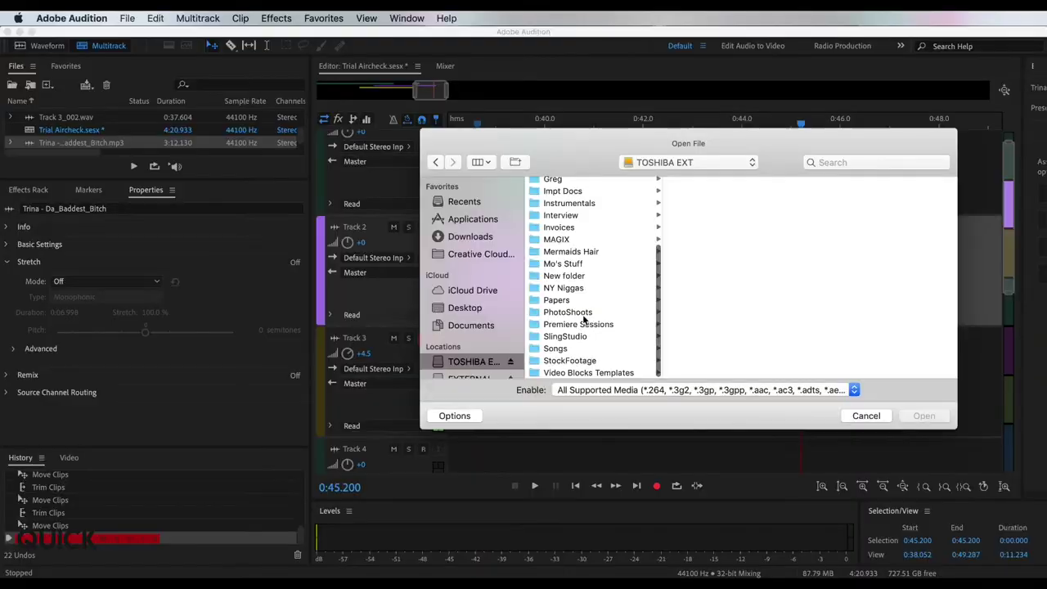
left_click(569, 203)
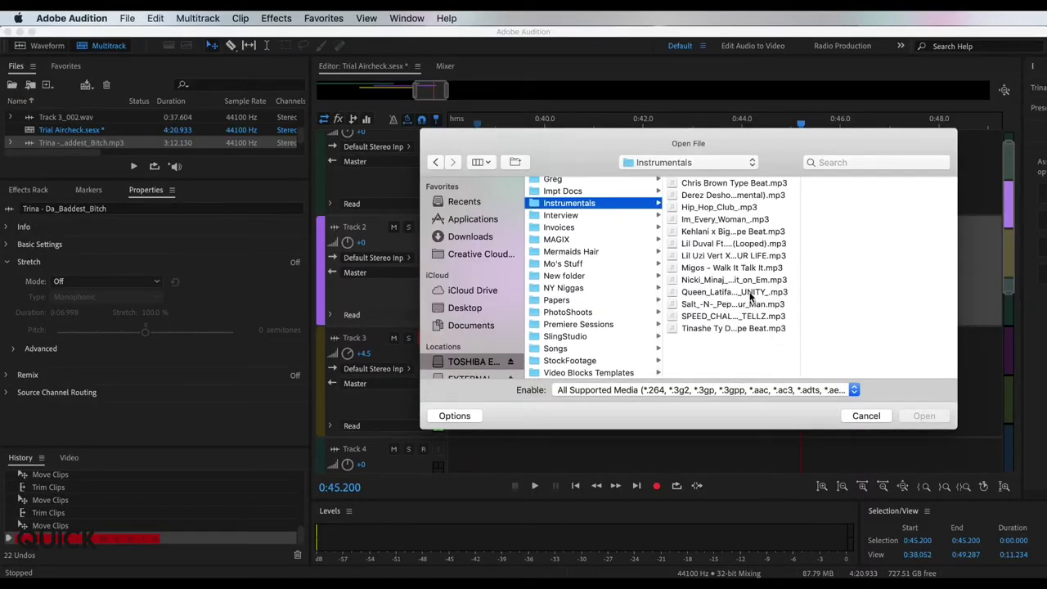
left_click(715, 255)
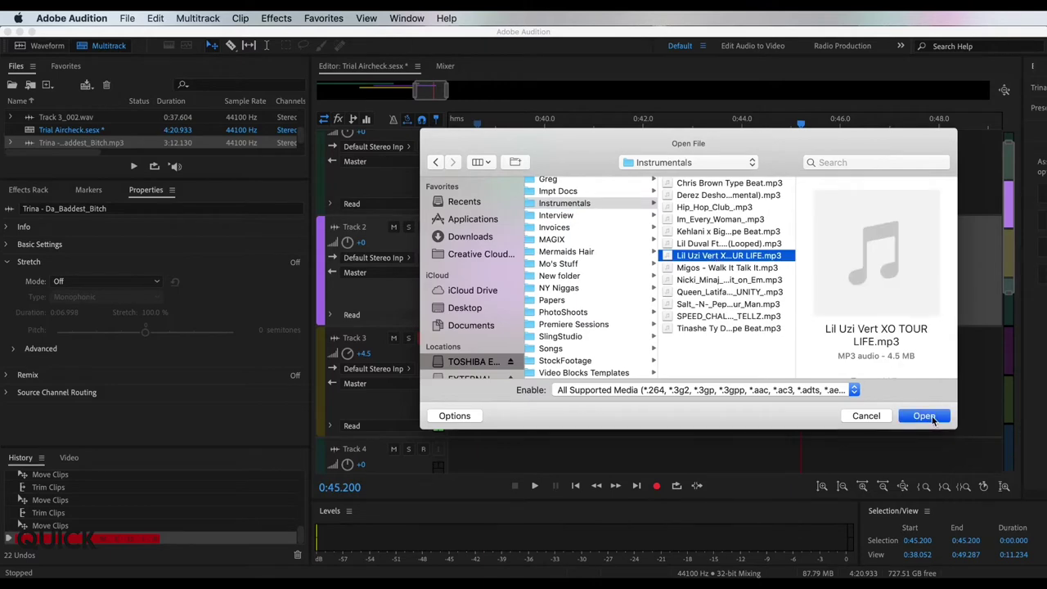
left_click(923, 416)
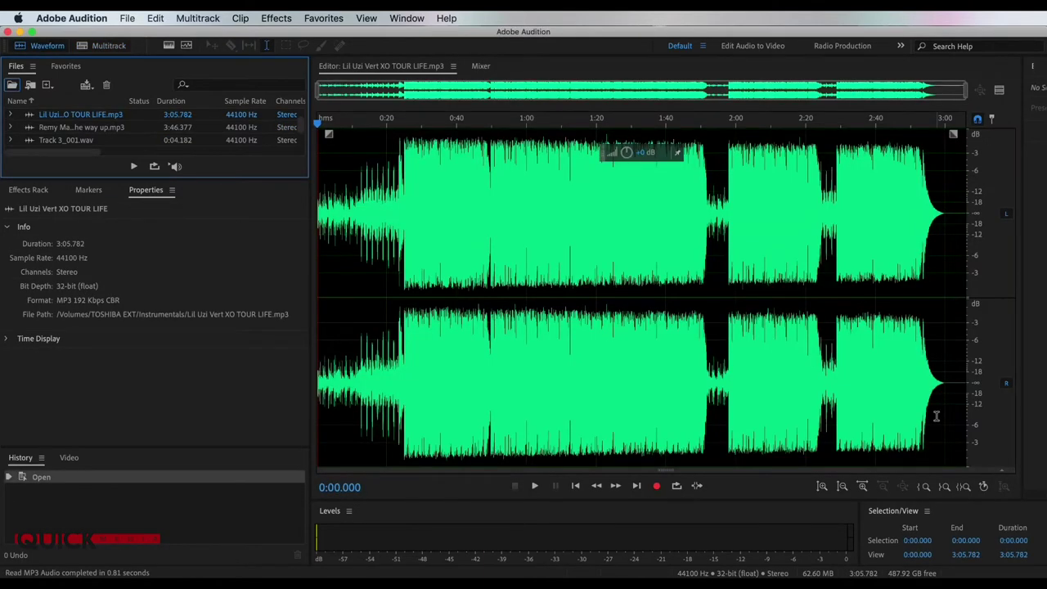
left_click(103, 44)
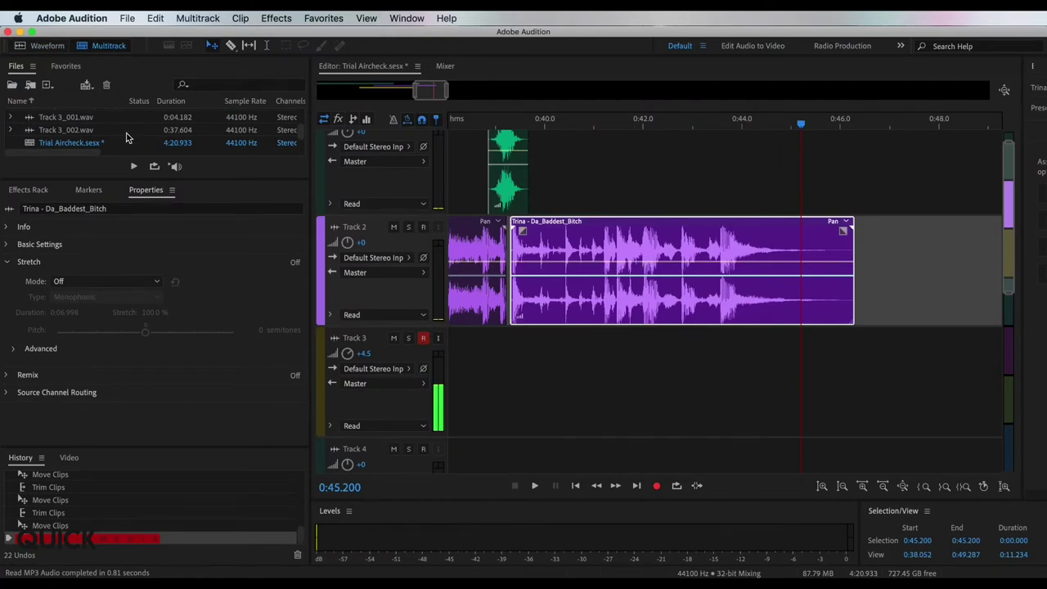
Place the Lil Uzi Vert XO TOUR LIFE instrumental on Track 3 at about 0:44 and lower its clip volume to about -8.9 dB.
scroll(125, 137, "down", 1)
scroll(126, 137, "up", 3)
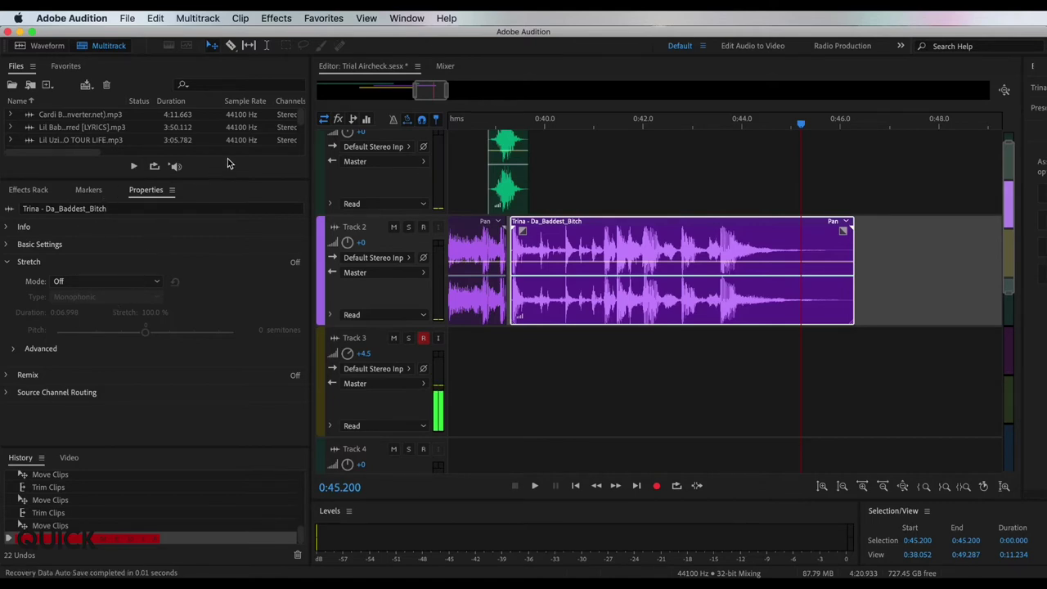
left_click_drag(226, 179, 216, 268)
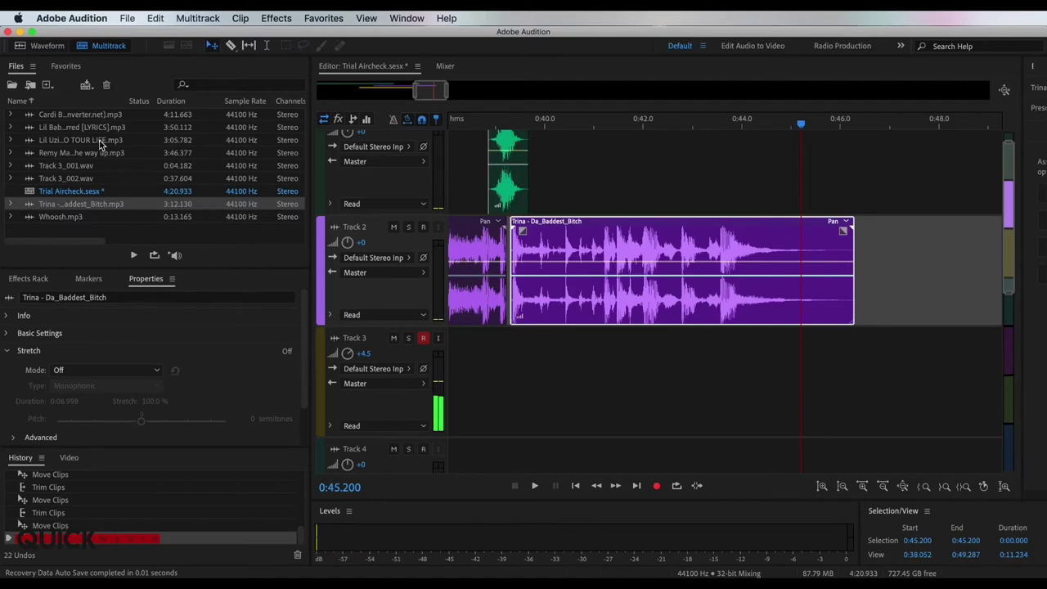
left_click_drag(94, 143, 753, 336)
scroll(731, 131, "down", 5)
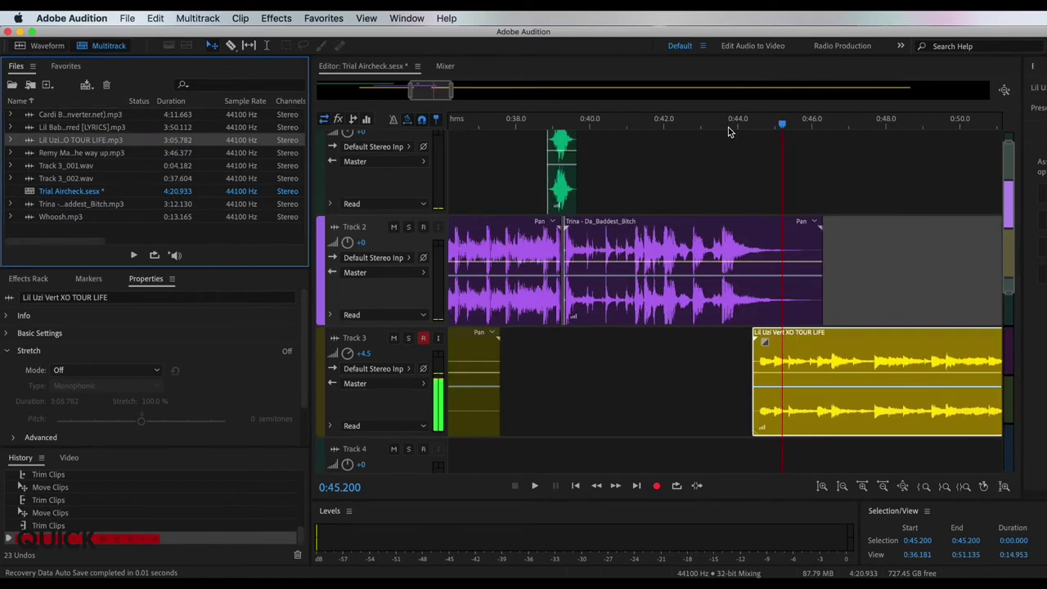
left_click_drag(774, 341, 766, 339)
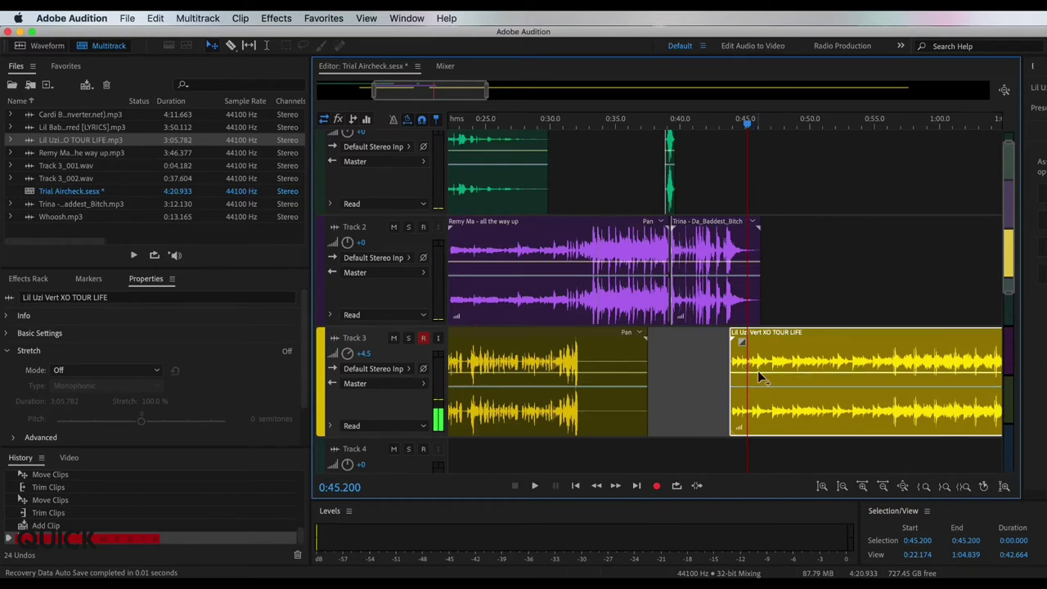
left_click_drag(758, 372, 759, 400)
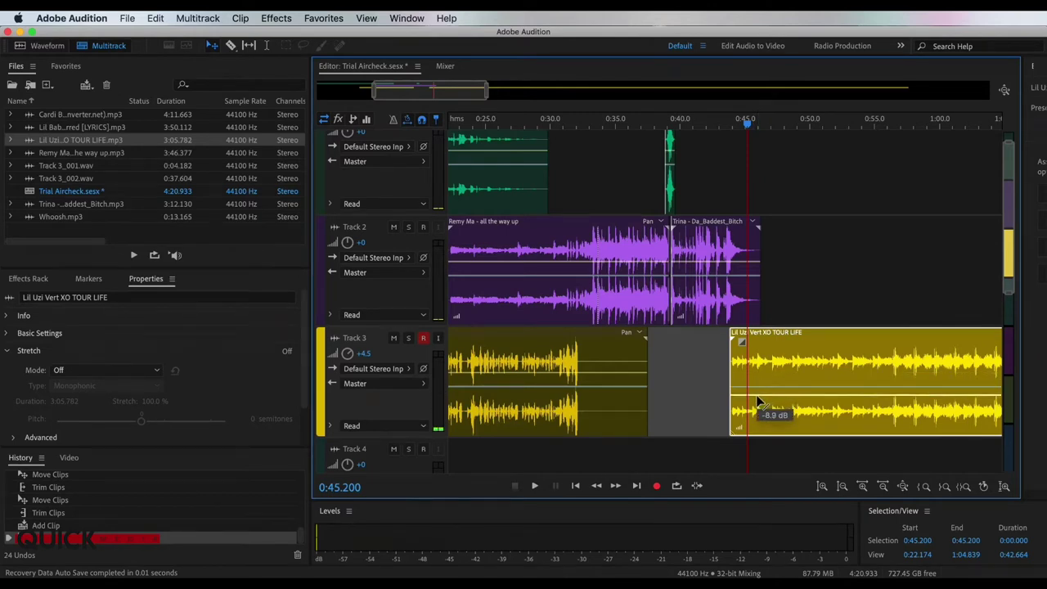
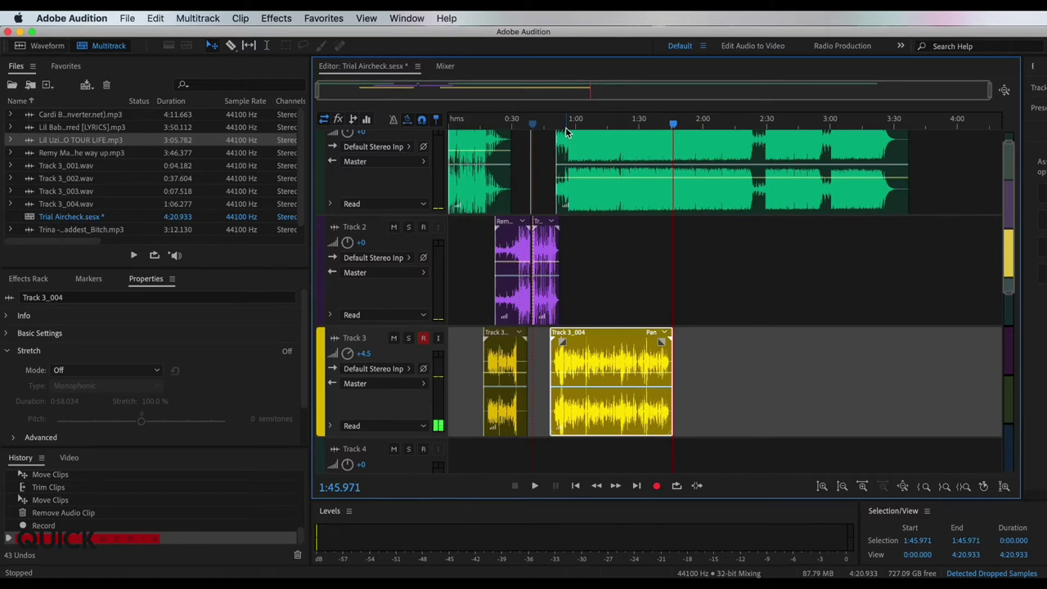
Trim the end of the Lil Uzi Vert instrumental on Track 1 to match the end of the Track 3_004 voice clip.
left_click_drag(904, 193, 668, 209)
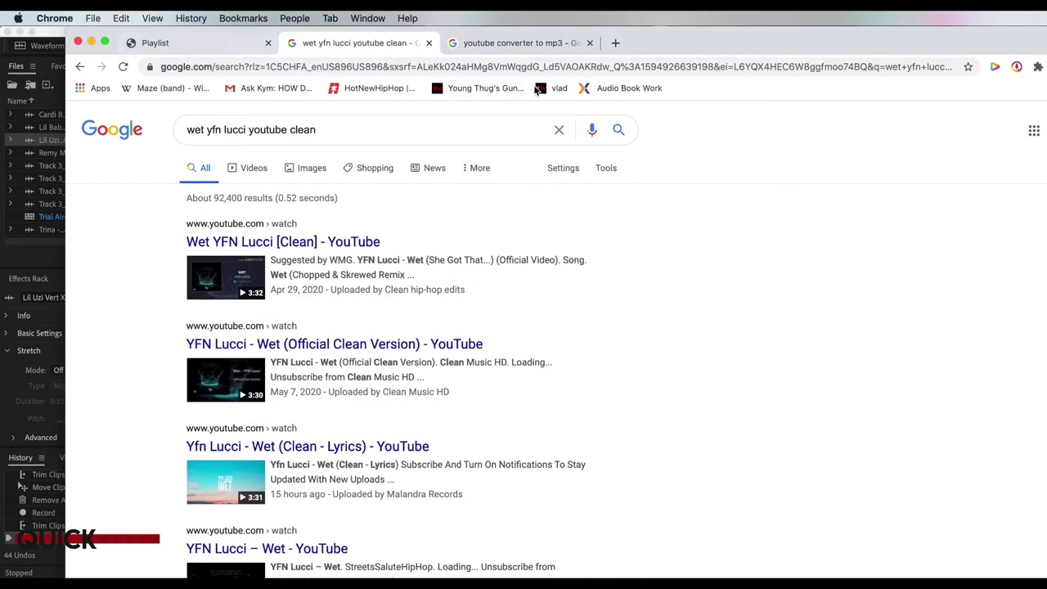
In Chrome, search Google for "geico", switch to the video results and open the GEICO Living page.
left_click(325, 130)
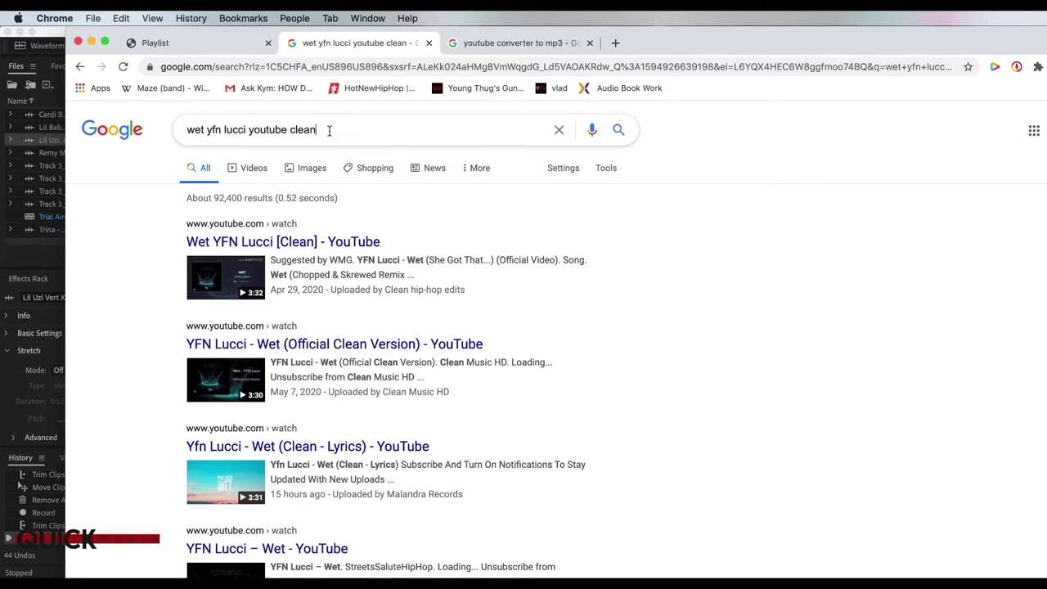
key("super+a")
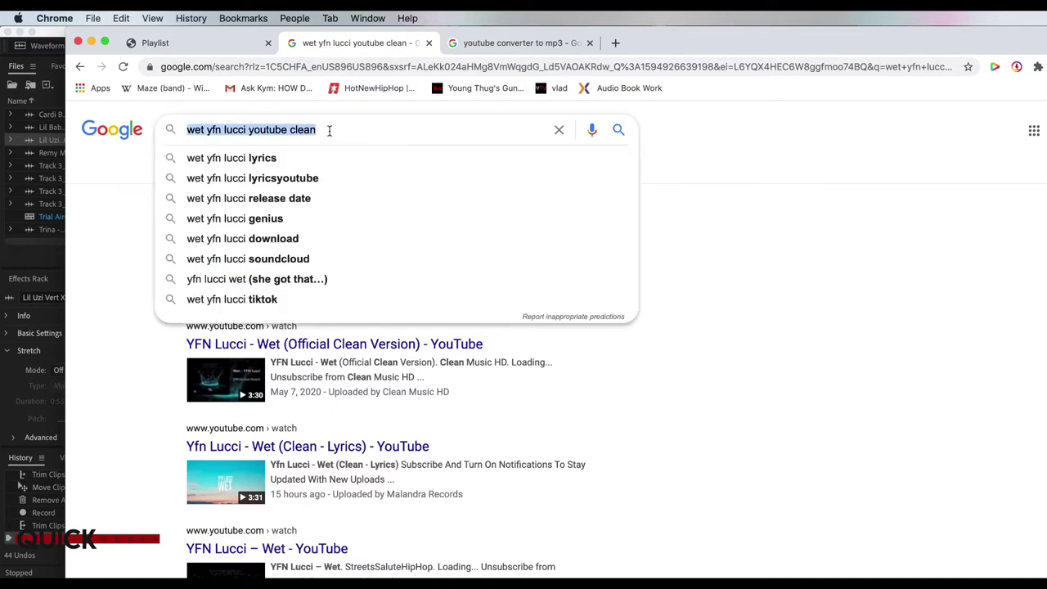
key("BackSpace")
type("geico")
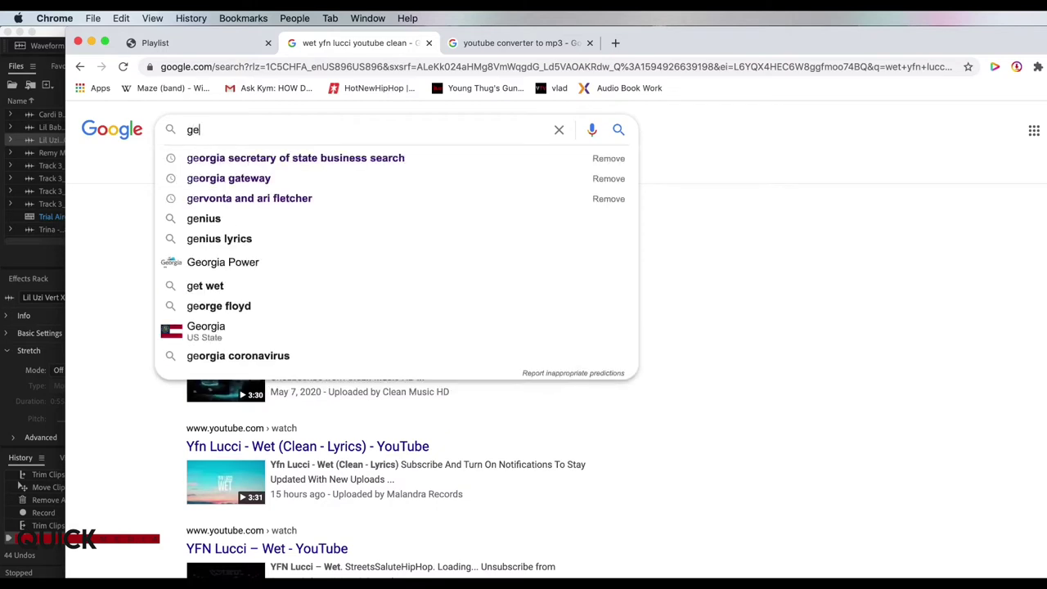
key("Return")
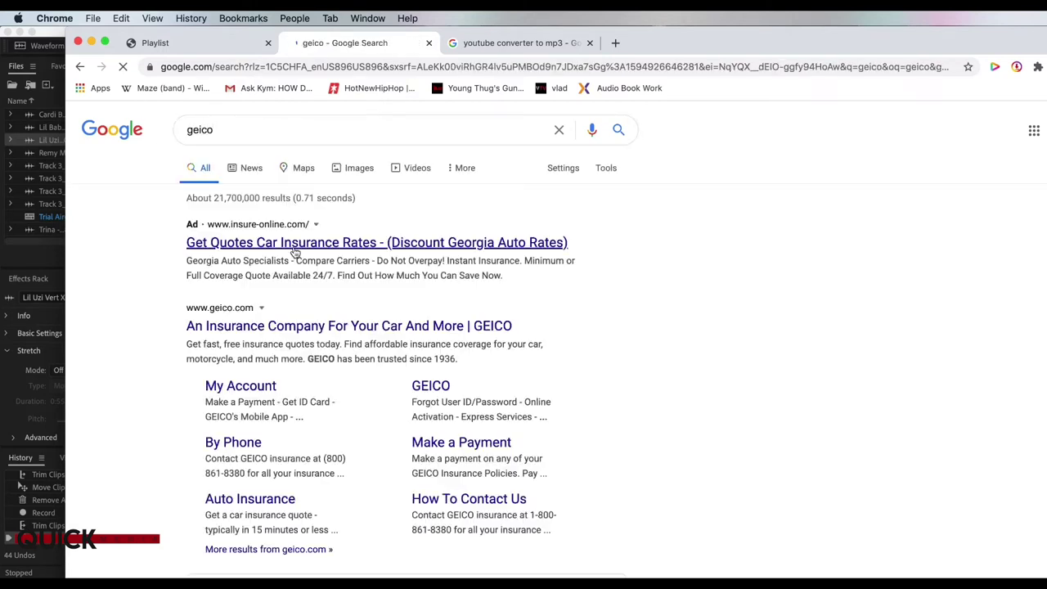
left_click(404, 170)
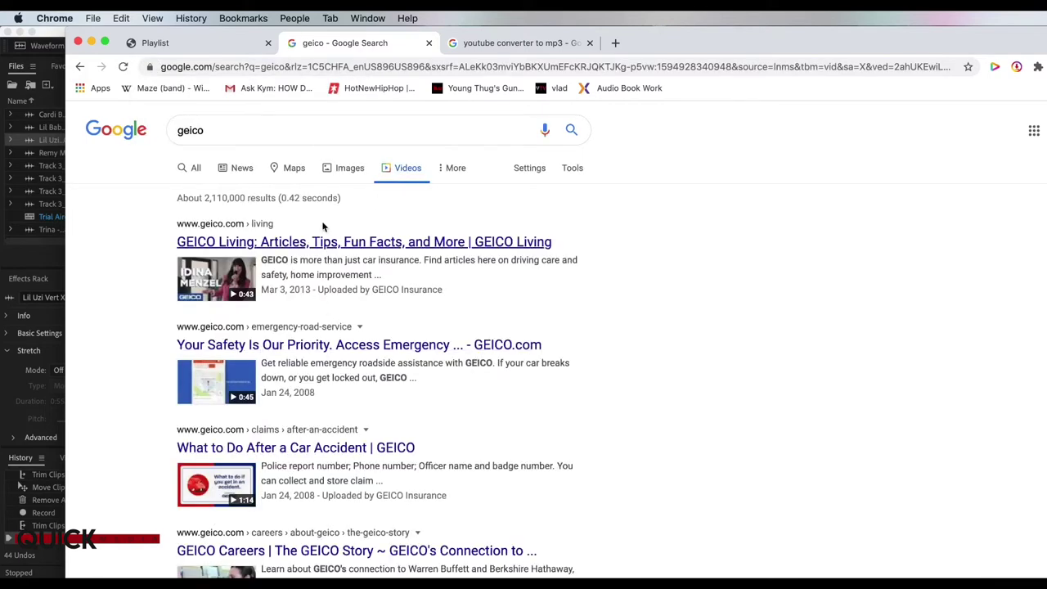
left_click(279, 245)
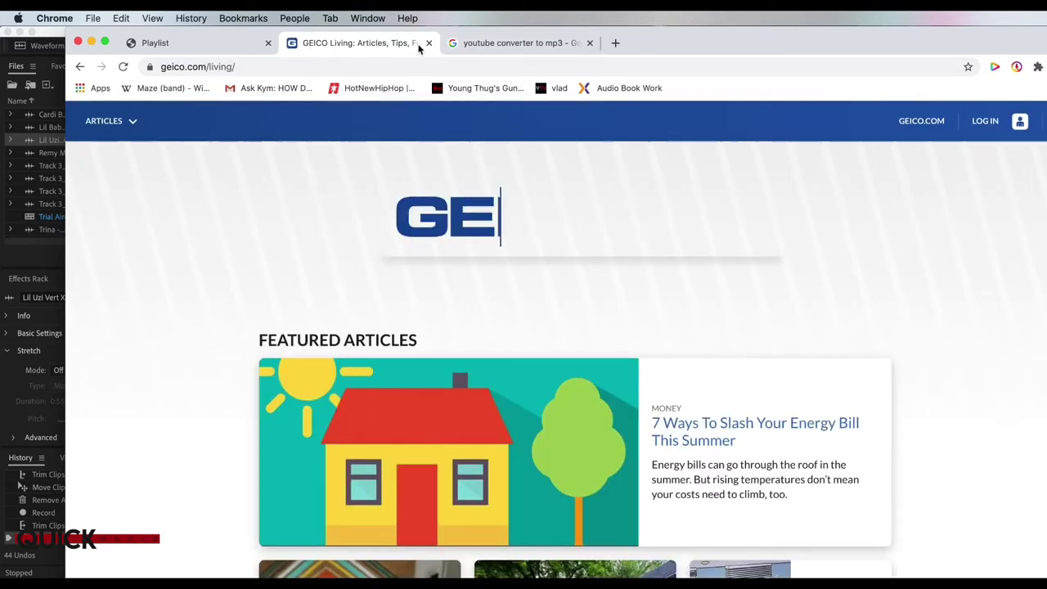
Open the ytmp3.cc YouTube to Mp3 converter from the other search results, and minimise the browser to return to Audition.
left_click(502, 43)
left_click(304, 247)
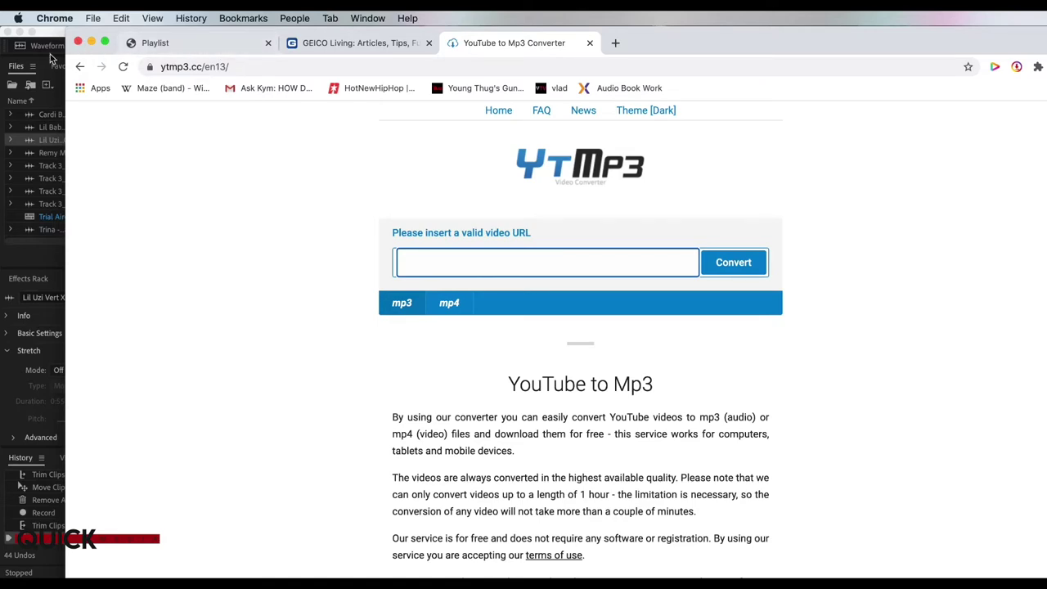
left_click(92, 43)
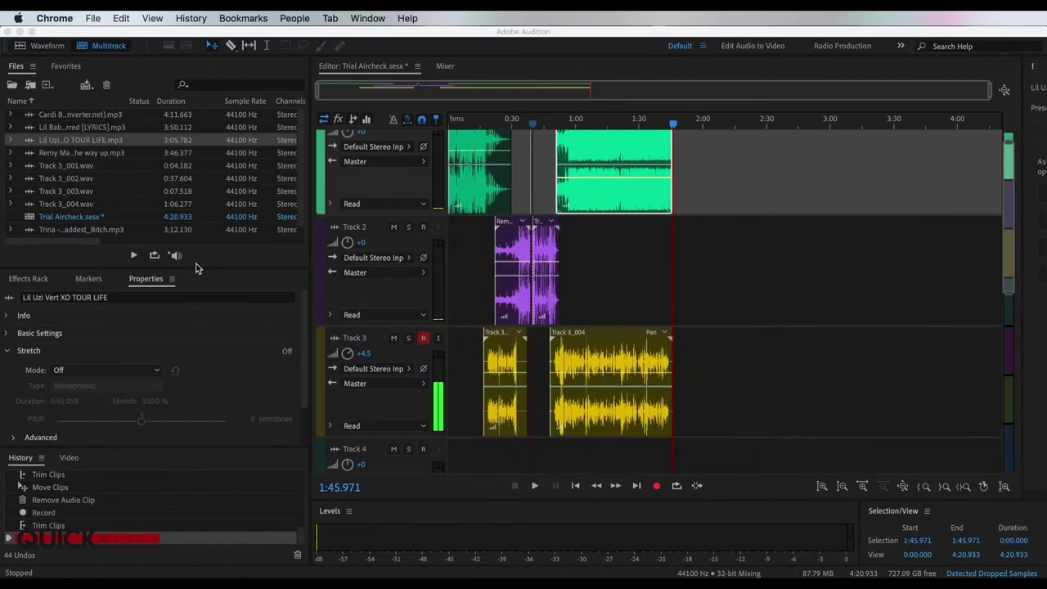
Open real complex spot.mp3 from the commercials folder on the TOSHIBA EXT drive and play its opening seconds.
left_click(28, 91)
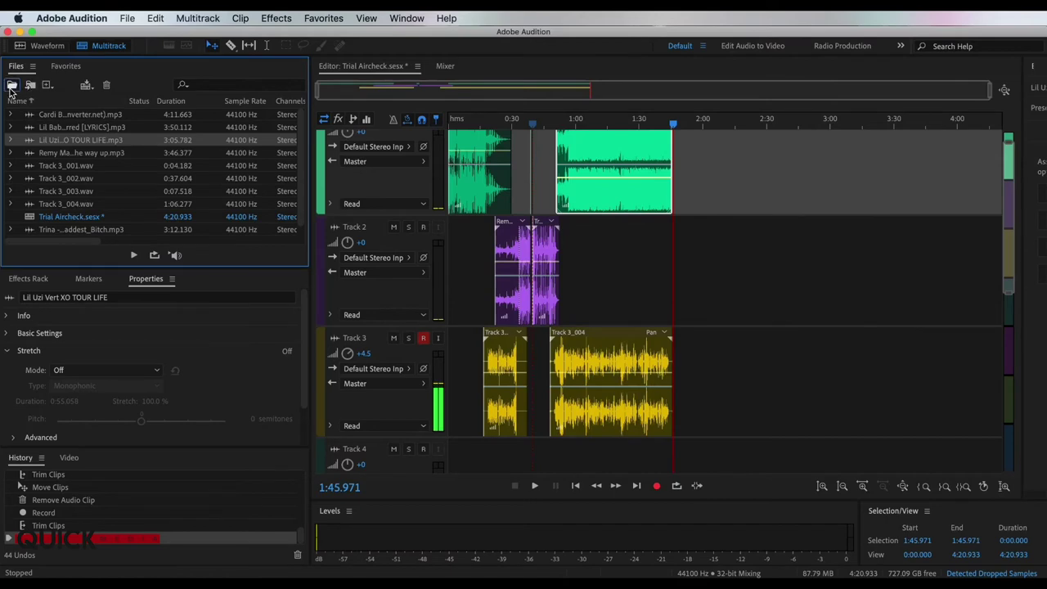
left_click(11, 86)
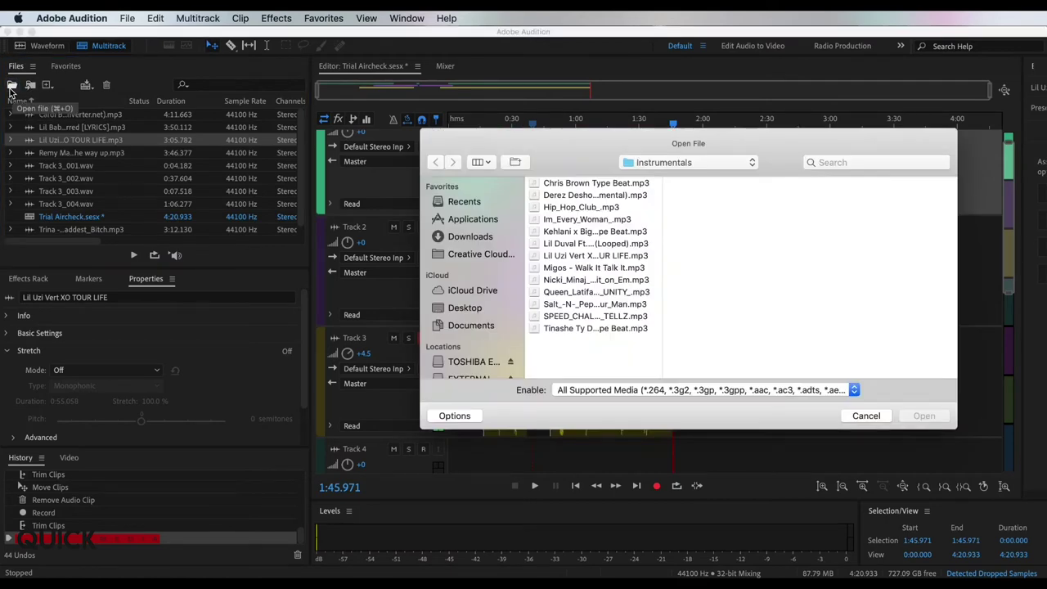
left_click(472, 361)
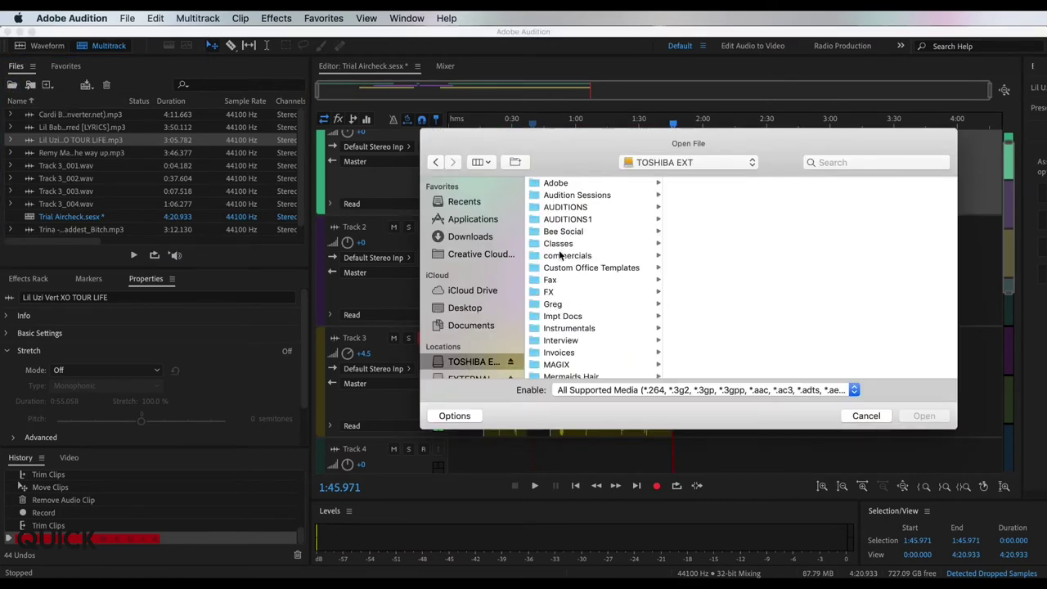
left_click(561, 255)
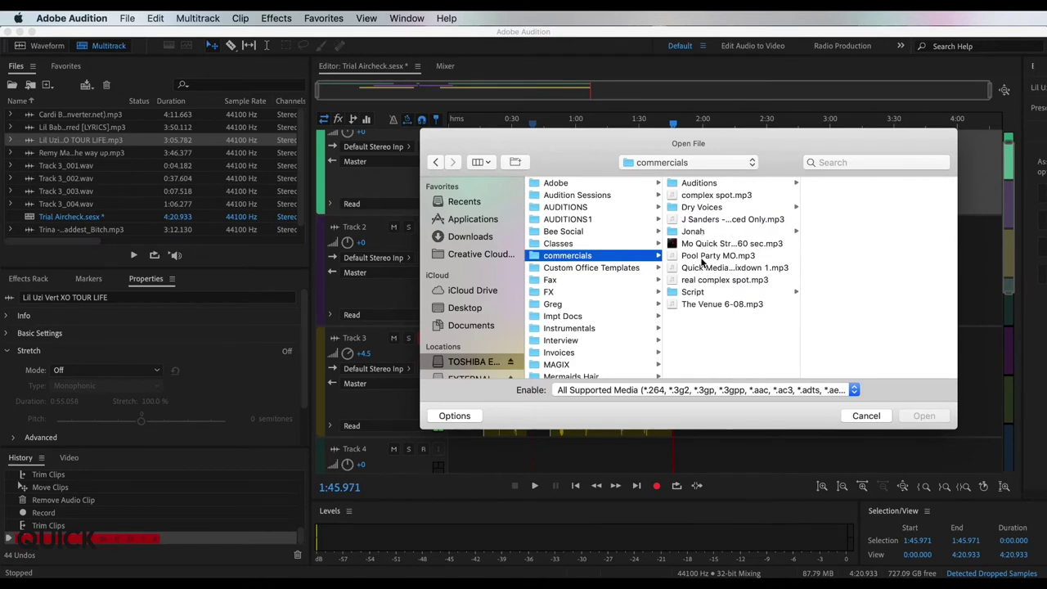
left_click(701, 269)
left_click(701, 279)
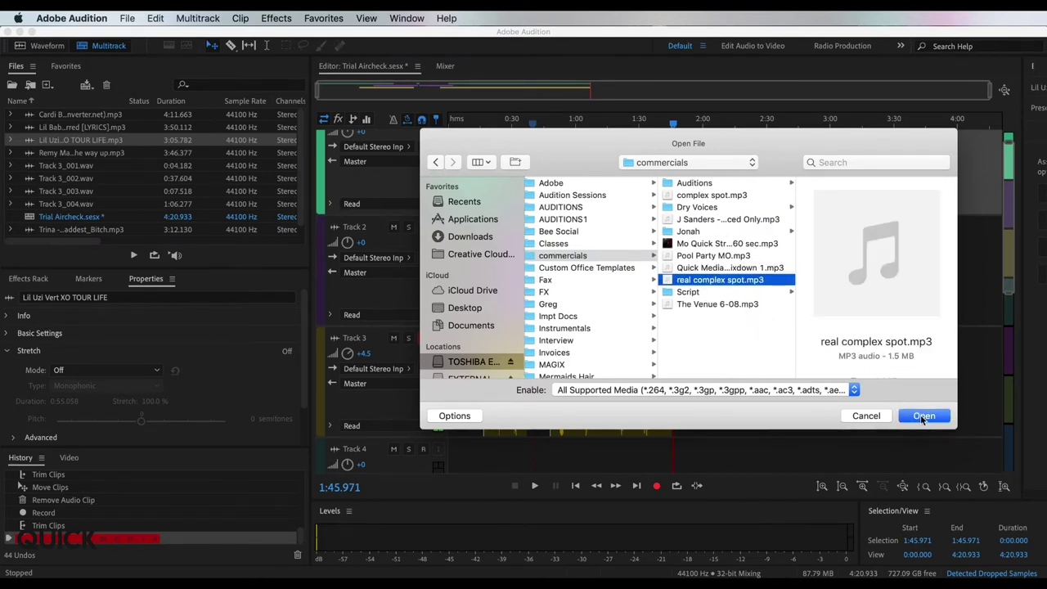
left_click(923, 416)
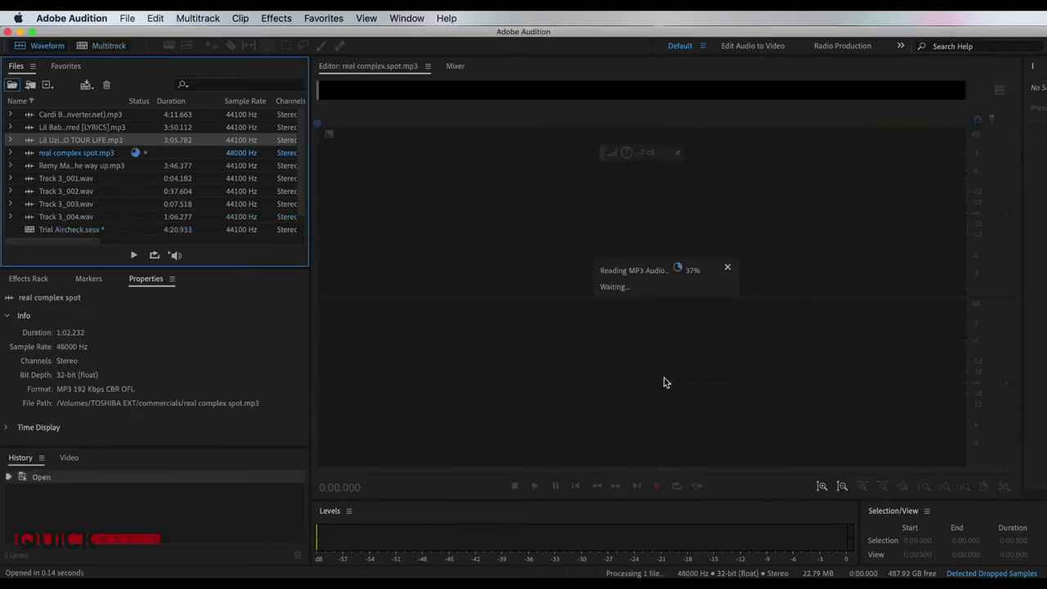
key("space")
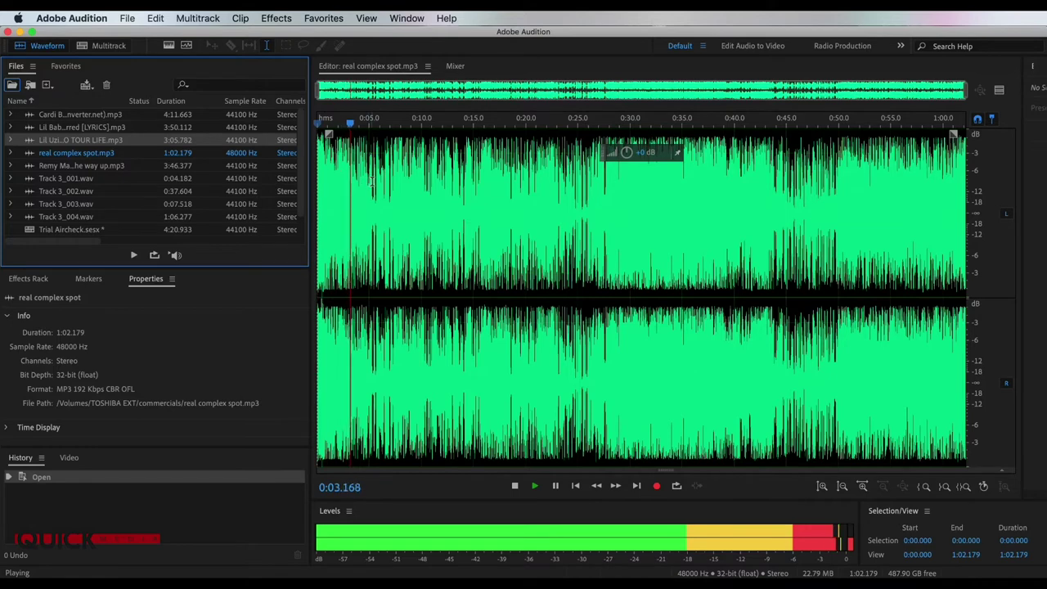
key("space")
Insert the first 5 seconds of real complex spot.mp3 into the Trial Aircheck multitrack session, accepting the sample rate conversion.
left_click_drag(369, 188, 313, 209)
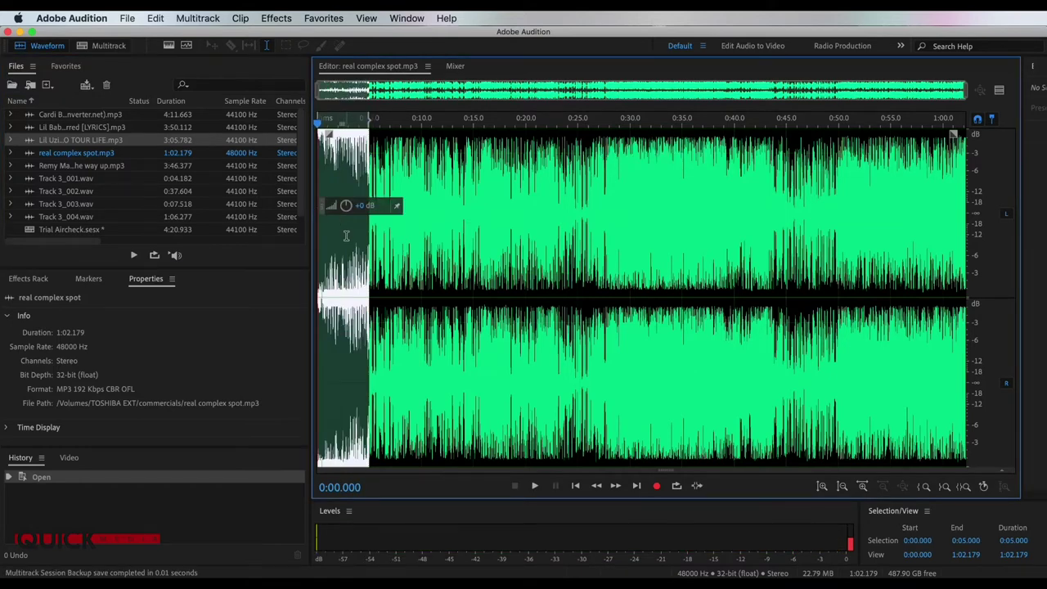
right_click(334, 234)
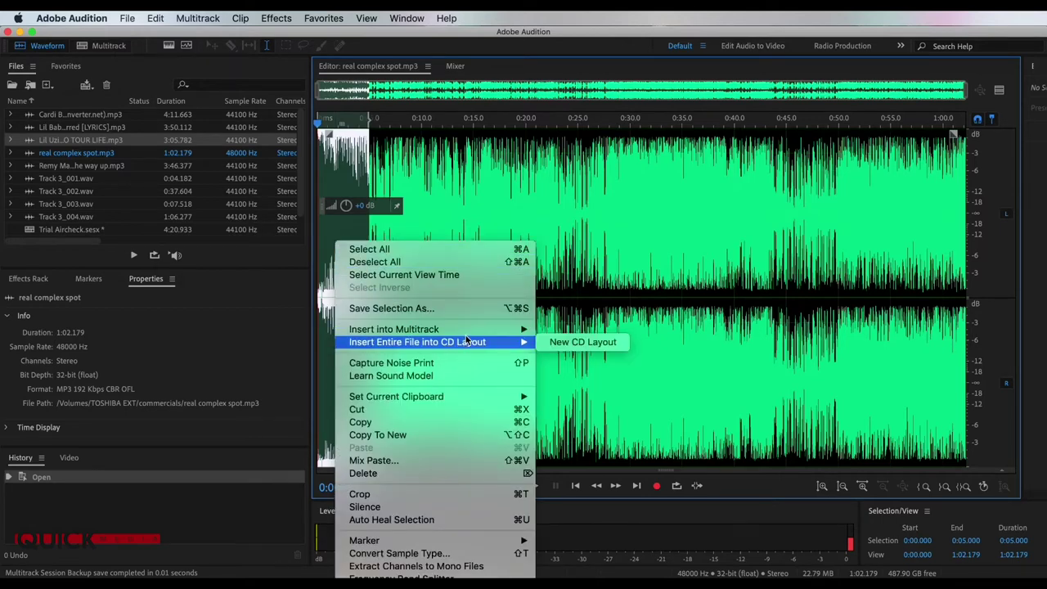
mouse_move(481, 331)
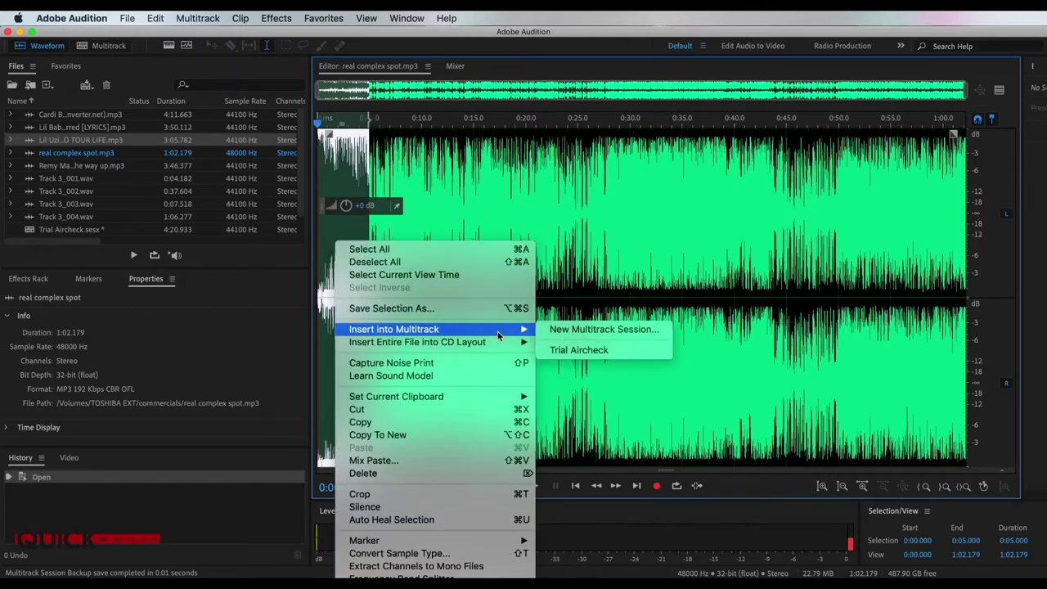
left_click(578, 350)
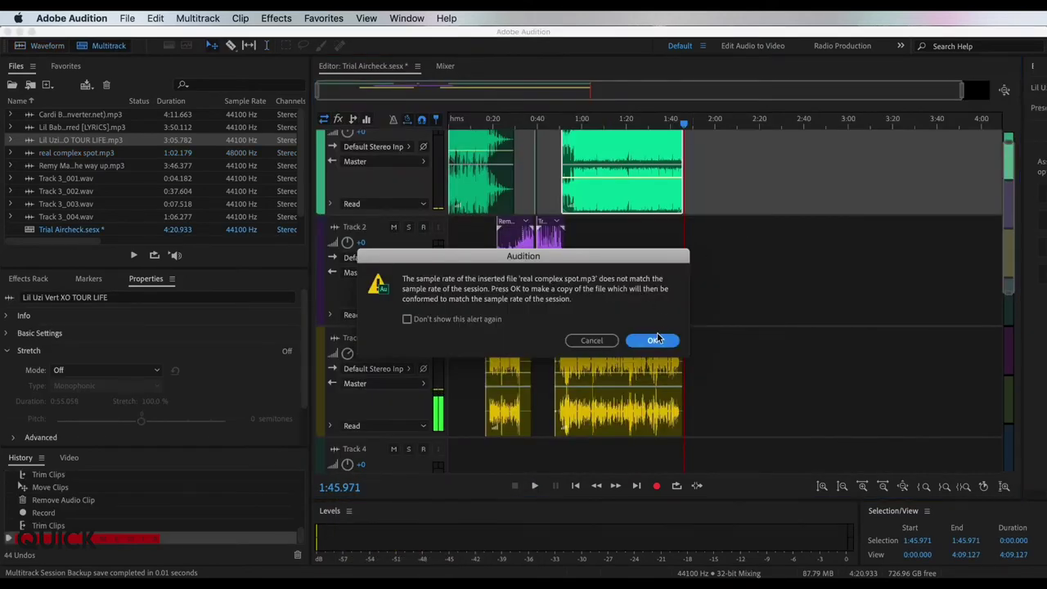
left_click(654, 339)
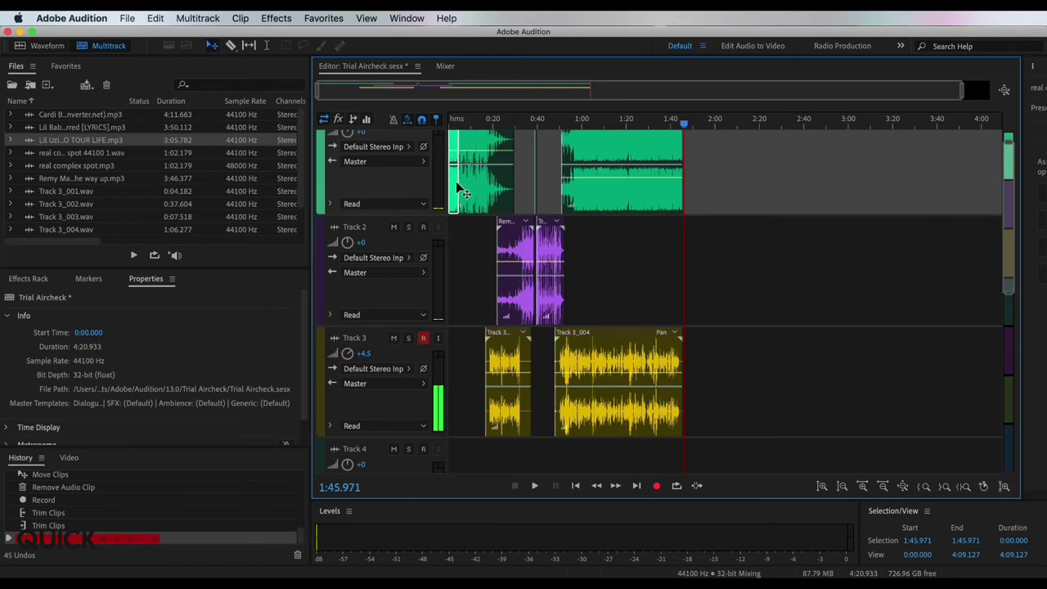
Place the commercial excerpt on Track 2 so that it starts where the speech in the Track 3_004 voice clip ends.
scroll(684, 123, "up", 3)
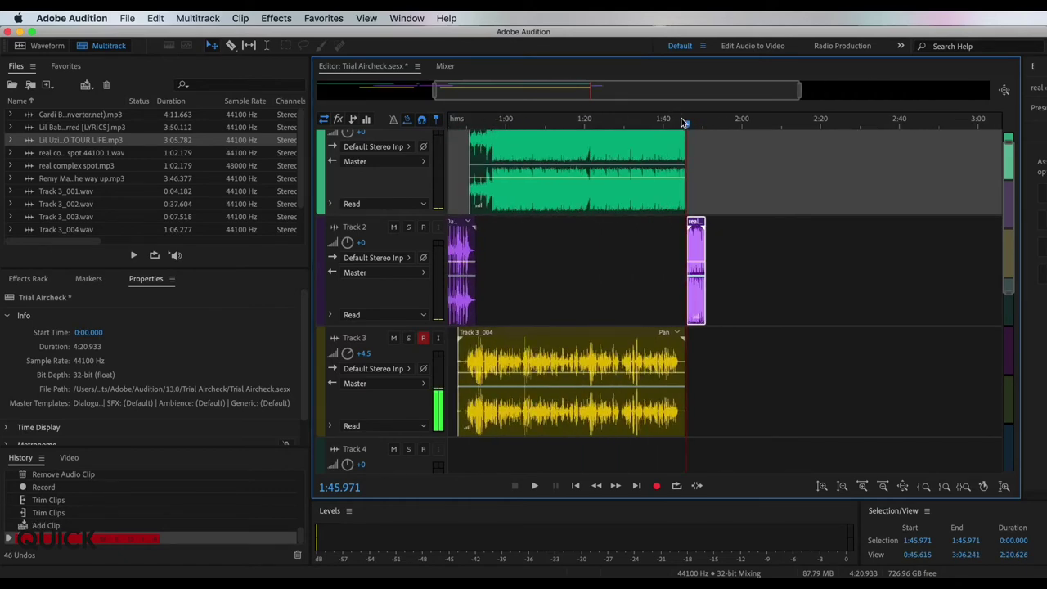
scroll(684, 123, "up", 4)
left_click(649, 123)
left_click_drag(746, 256, 708, 256)
key("space")
Trim the ends of the Lil Uzi Vert instrumental and the Track 3_004 voice clip back to the start of the commercial.
left_click_drag(701, 197, 663, 197)
key("space")
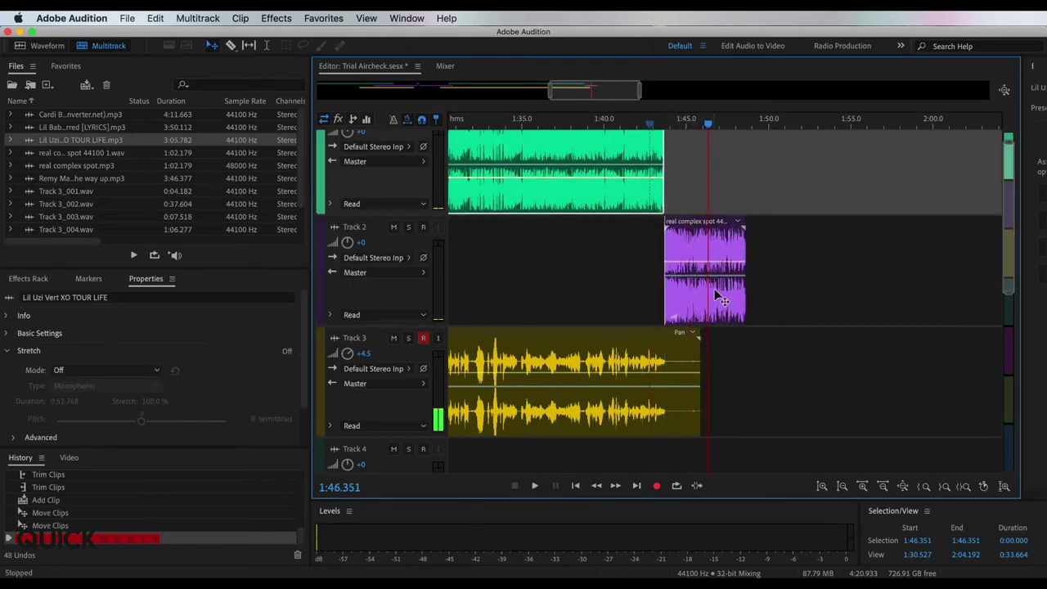
left_click_drag(699, 404, 666, 404)
scroll(589, 87, "up", 10)
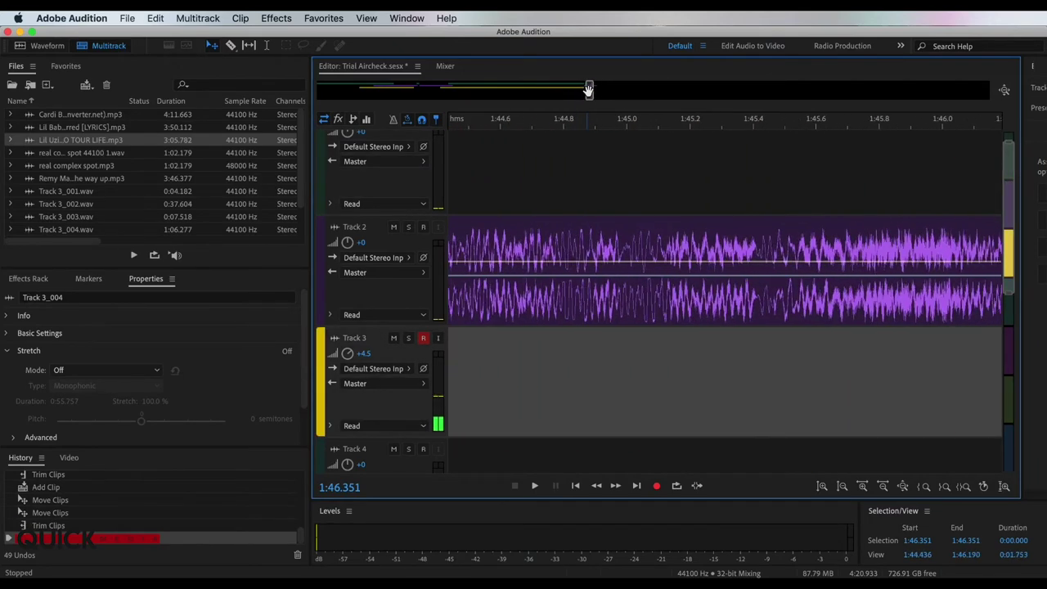
scroll(553, 96, "down", 5)
left_click_drag(554, 96, 298, 100)
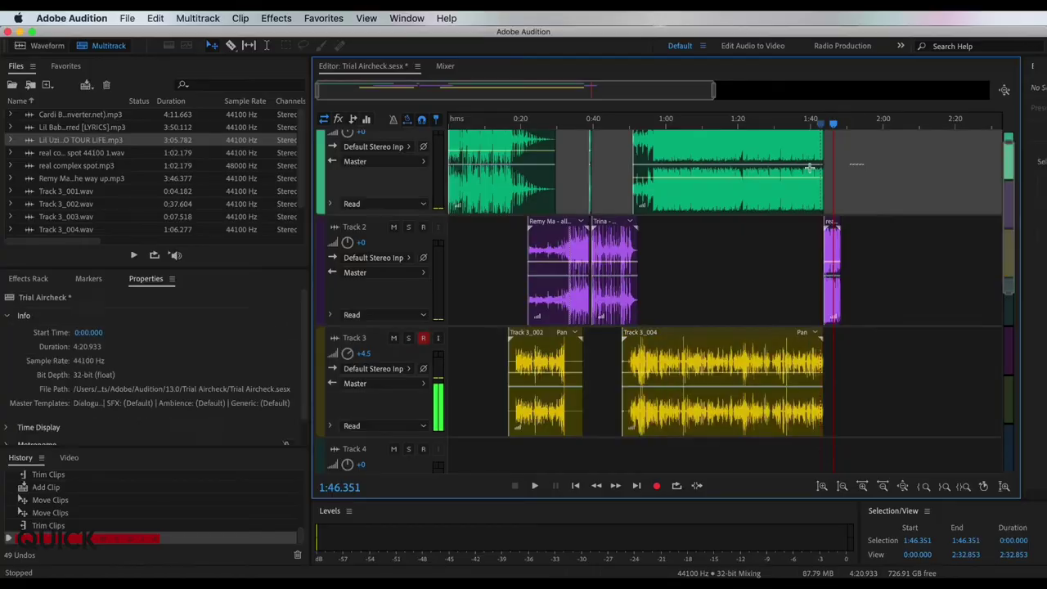
Duplicate all clips on the three tracks after the commercial and move the copies earlier to start right at its end.
left_click_drag(809, 168, 517, 425)
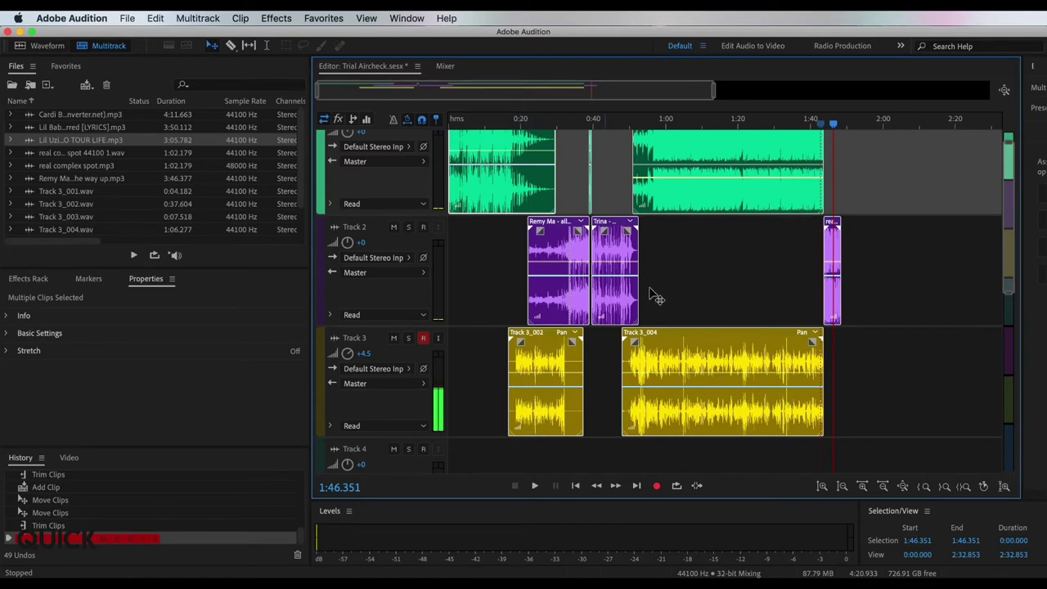
left_click(890, 145)
left_click_drag(831, 124, 853, 121)
key("ctrl+v")
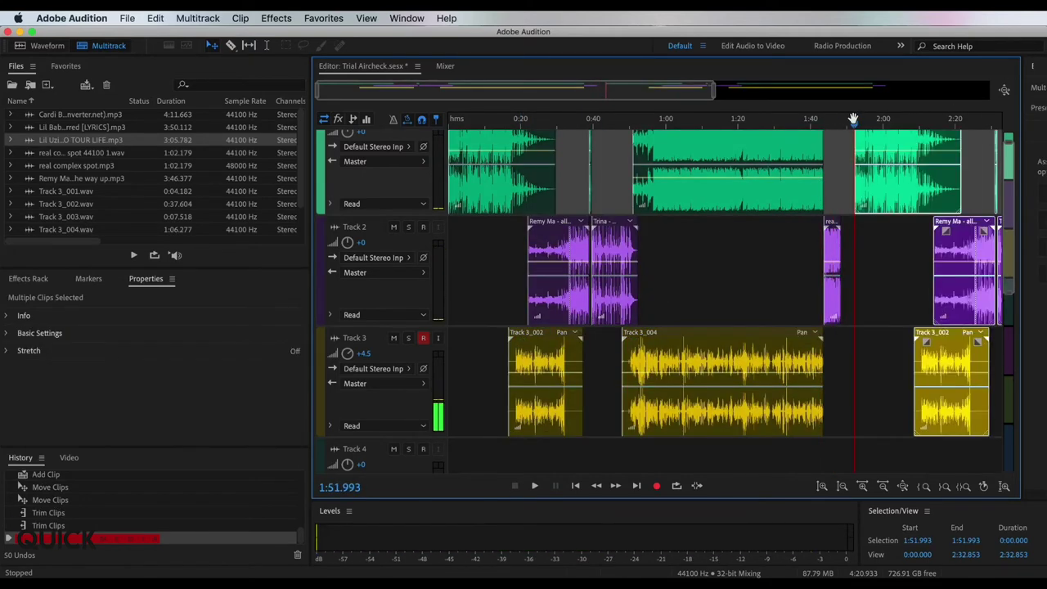
left_click_drag(712, 92, 915, 69)
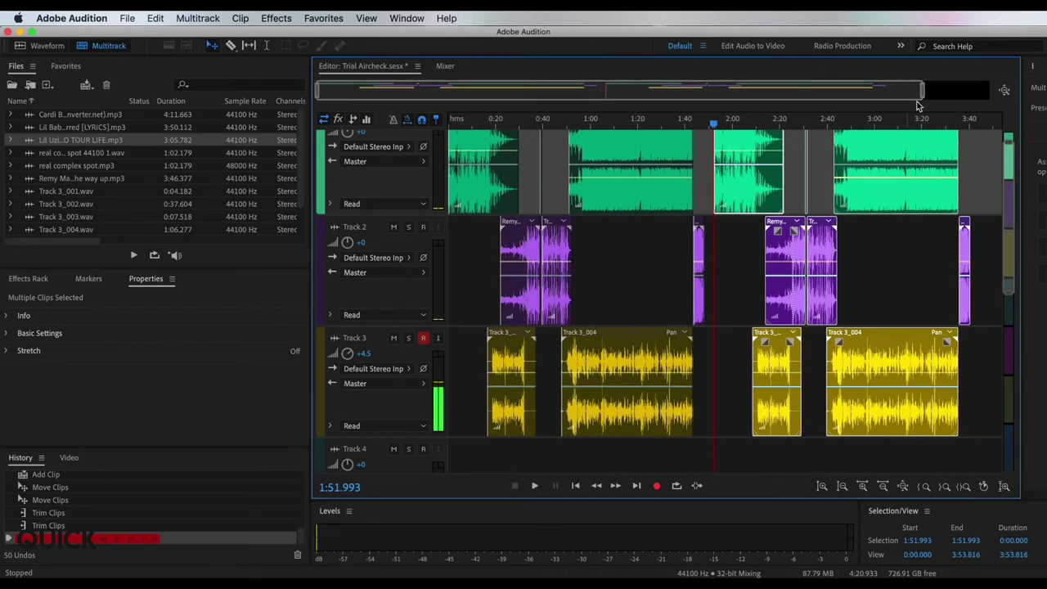
left_click_drag(759, 195, 747, 195)
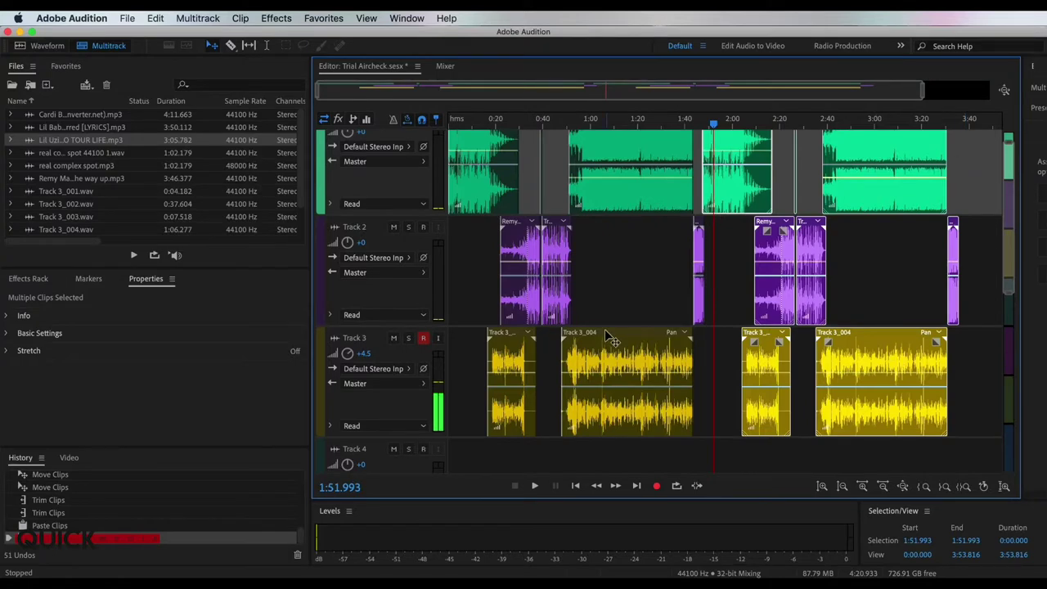
Shorten both Track 3_004 voice clips to about 30 seconds and trim both Lil Uzi Vert instrumentals to the same end points.
left_click_drag(693, 423, 636, 423)
left_click_drag(946, 424, 886, 426)
left_click_drag(691, 192, 637, 210)
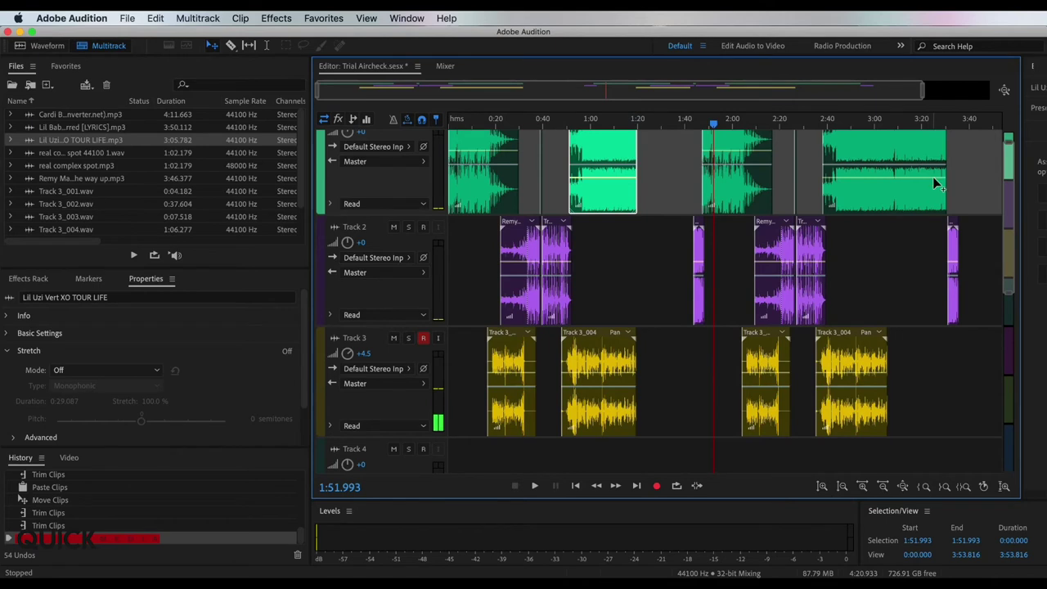
left_click_drag(945, 189, 691, 374)
Move the commercial and the duplicated clips earlier to close the gap after the shortened first break, and delete the stray last commercial.
left_click_drag(769, 365, 708, 358)
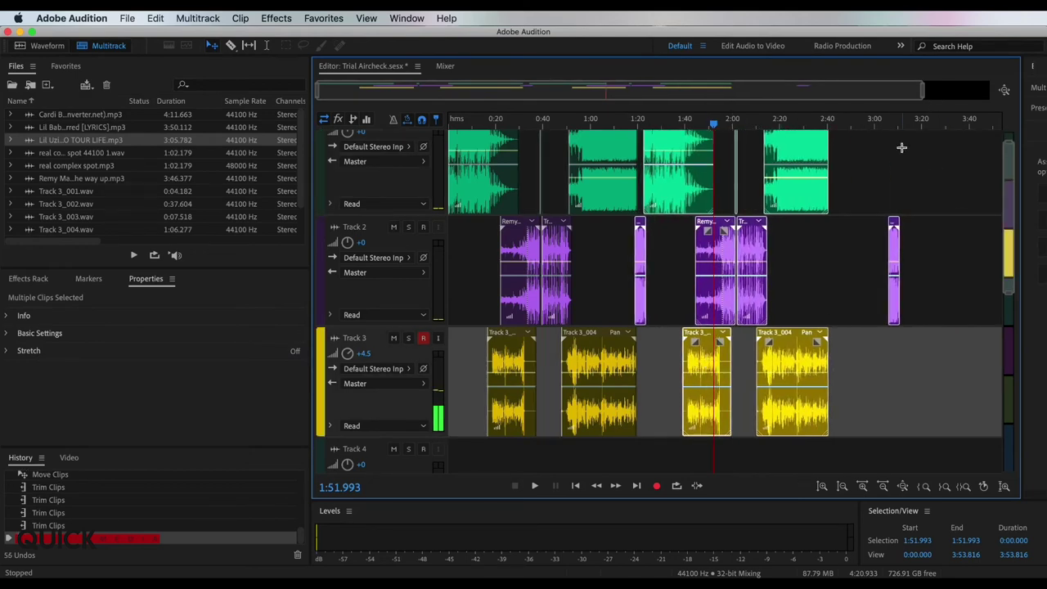
left_click(919, 210)
left_click(896, 245)
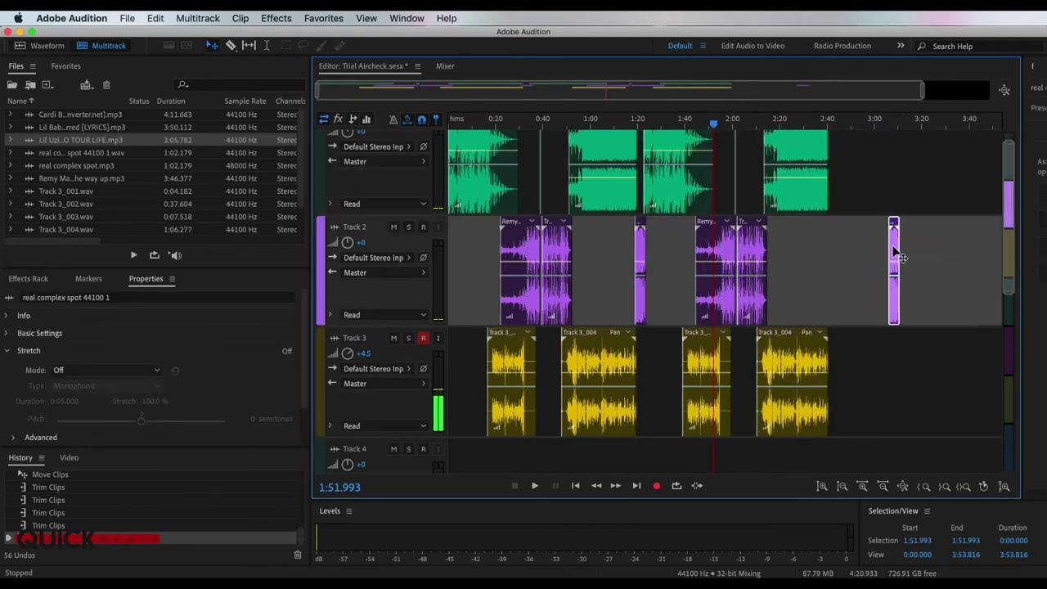
key("Delete")
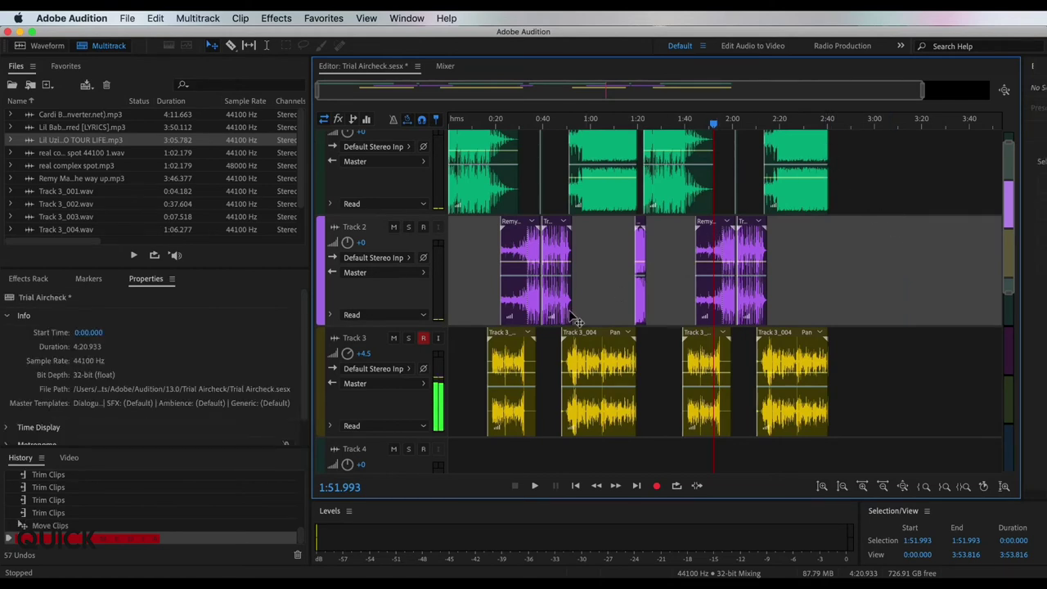
Go through the voice clips on Track 3 and the opening song clips on Tracks 1 and 2 one by one.
left_click(532, 369)
left_click(609, 370)
left_click(697, 365)
left_click(783, 358)
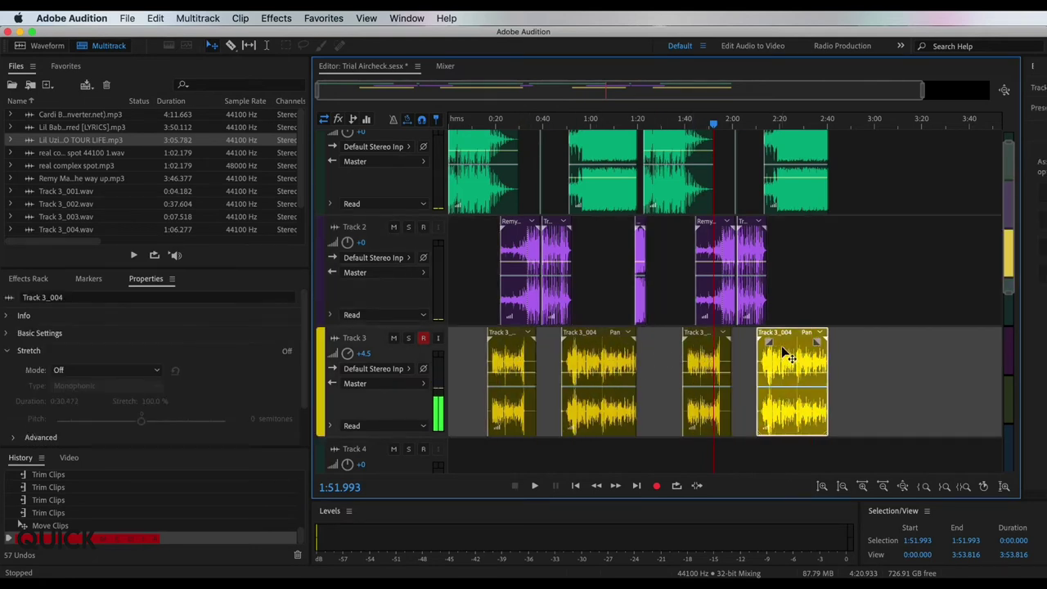
left_click(474, 188)
left_click(508, 244)
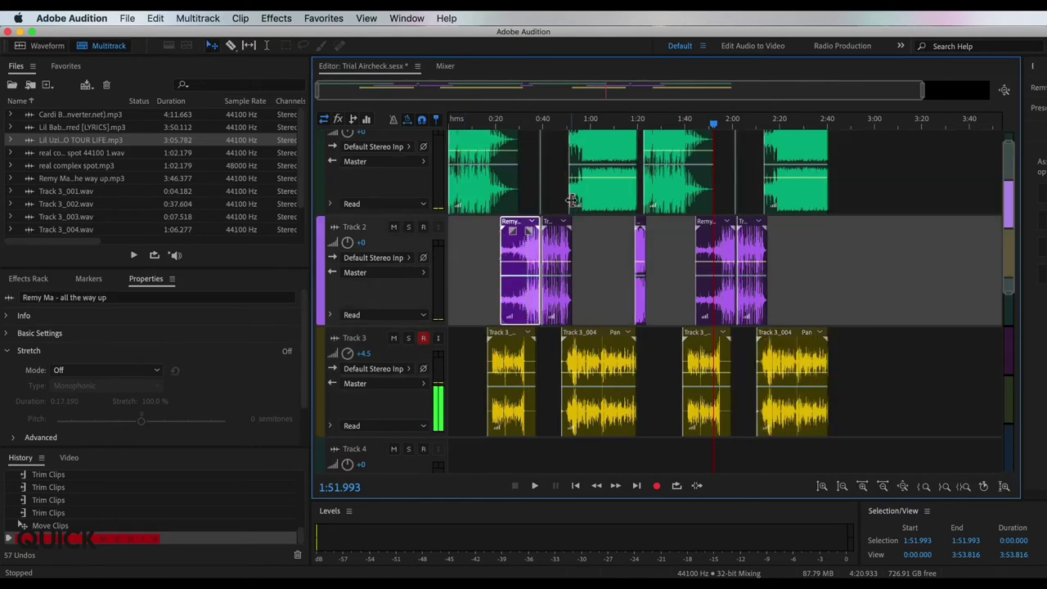
left_click(570, 249)
Copy the commercial excerpt on Track 2 and paste it at 2:39.381, at the end of the second voice break.
left_click(640, 248)
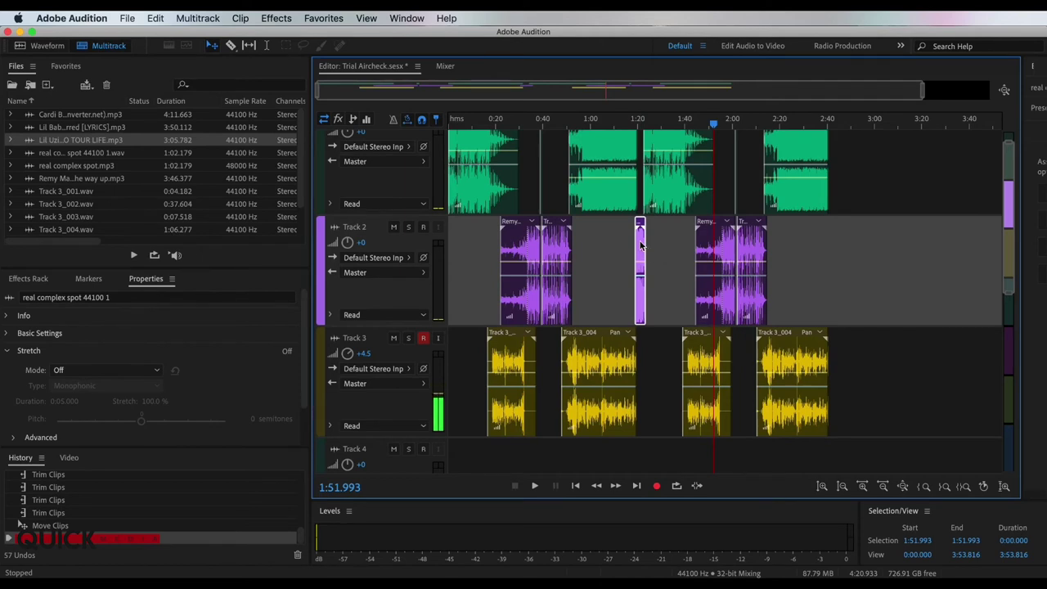
left_click(846, 260)
left_click_drag(716, 127, 826, 125)
key("ctrl+v")
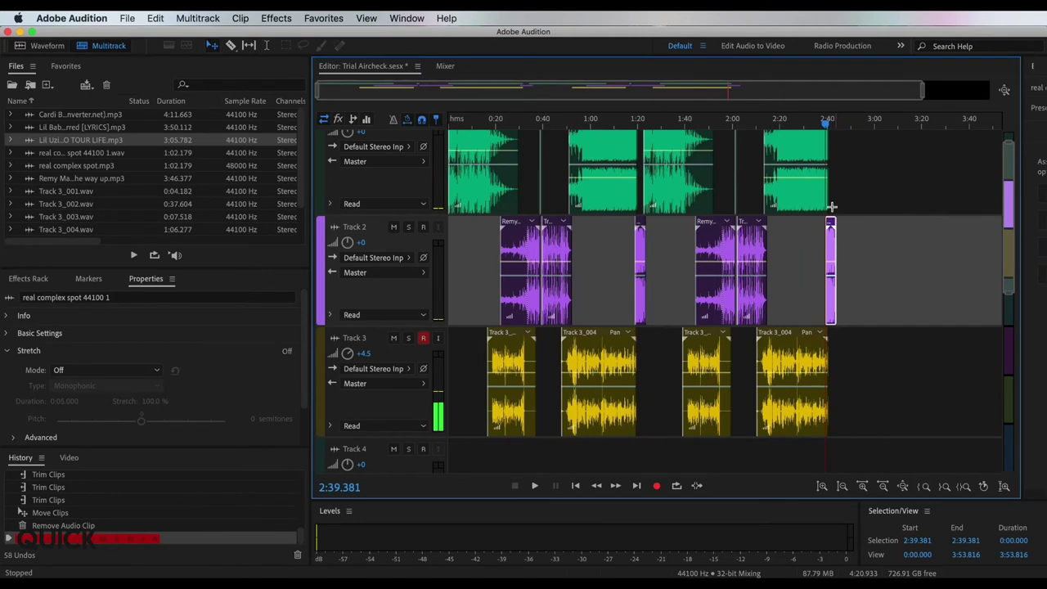
left_click(707, 237)
left_click(756, 237)
left_click(833, 236)
left_click(800, 200)
left_click(614, 203)
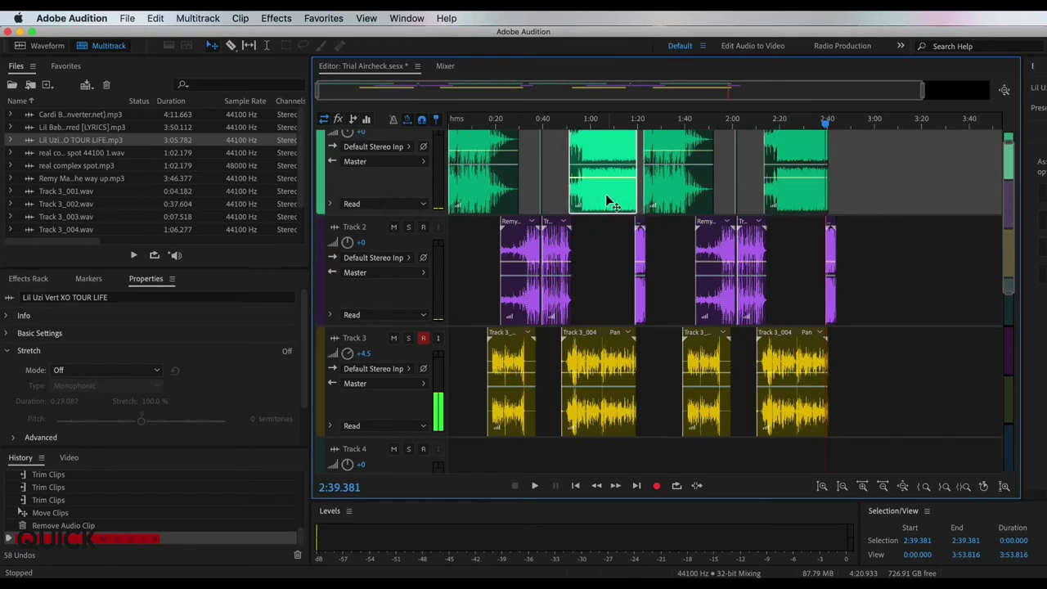
Select all clips in the session and start a multitrack mixdown export of the entire session.
left_click_drag(906, 413, 451, 162)
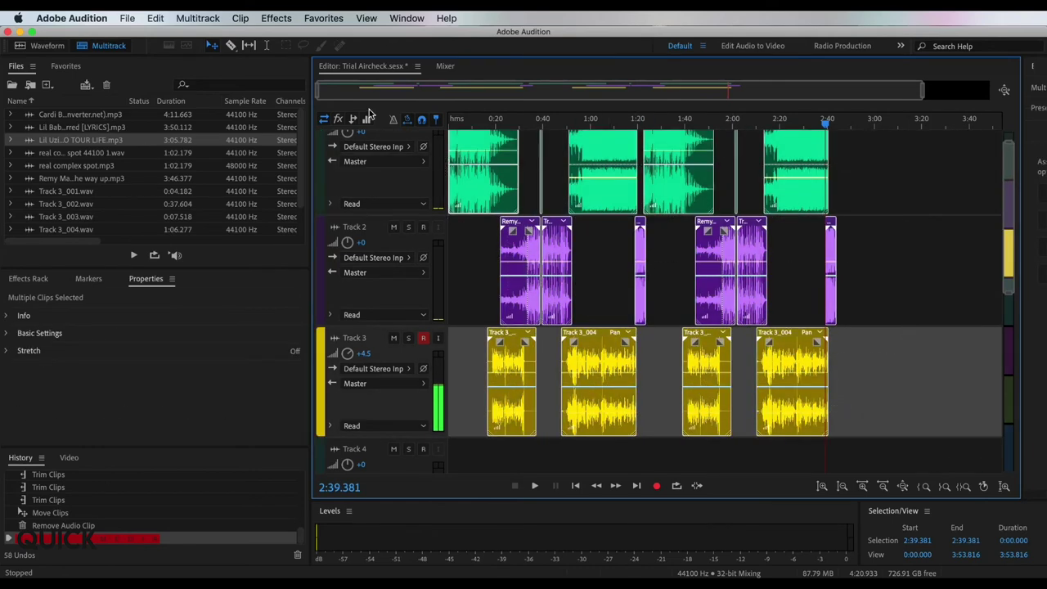
left_click(130, 20)
mouse_move(200, 260)
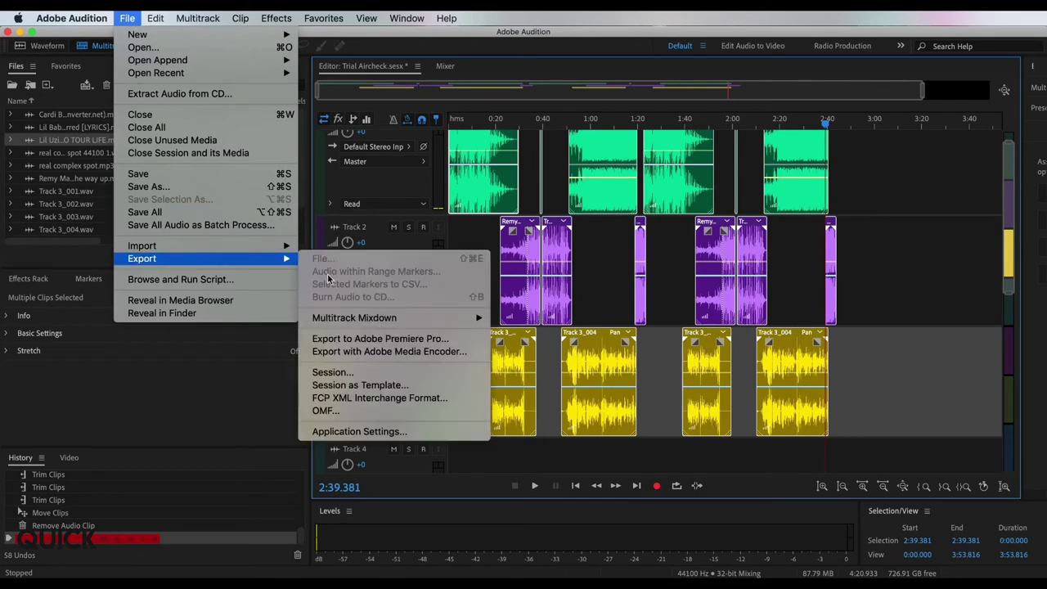
mouse_move(472, 320)
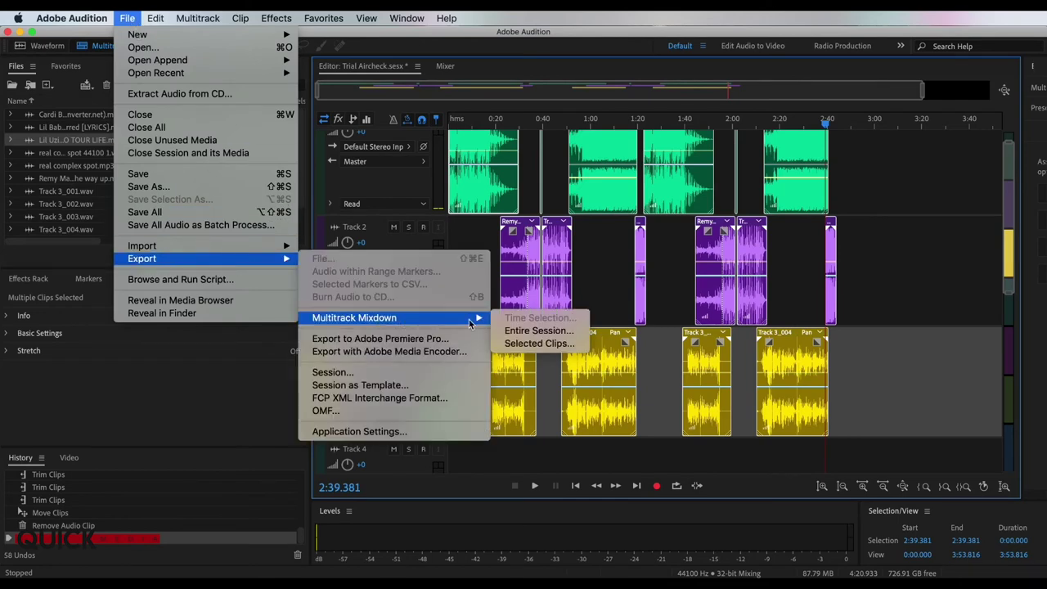
left_click(524, 332)
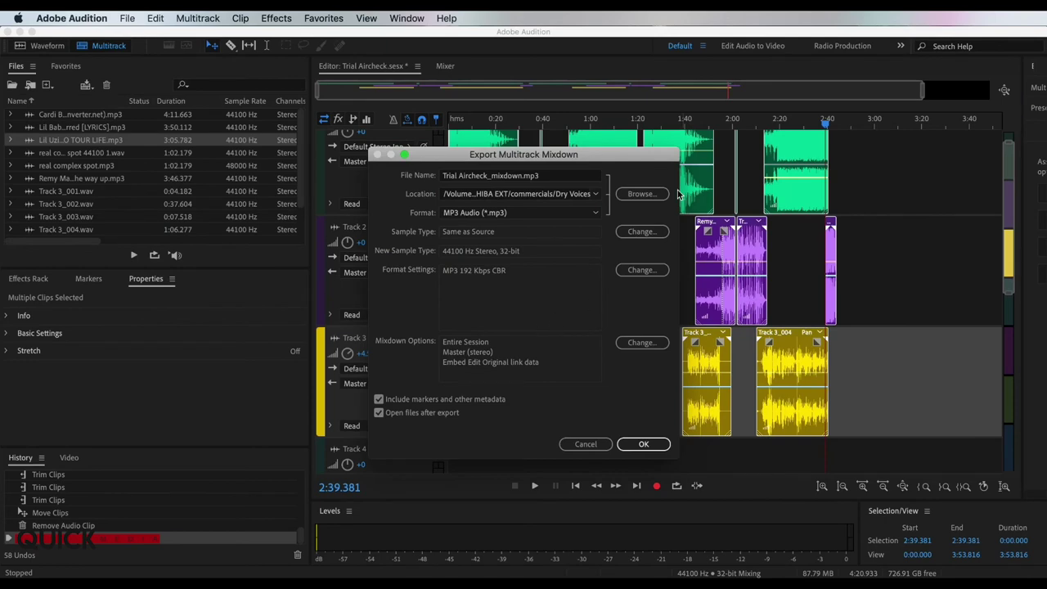
Export the mixdown as Trial Aircheck_mixdown.mp3 in MP3 format to the Jobs folder on the TOSHIBA EXT drive.
left_click(641, 196)
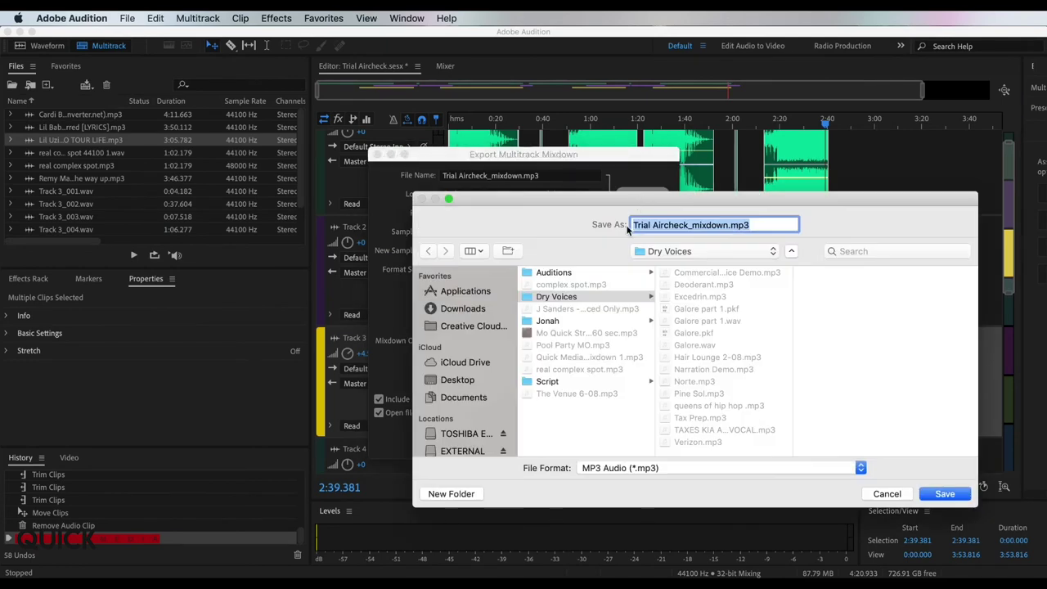
left_click(471, 433)
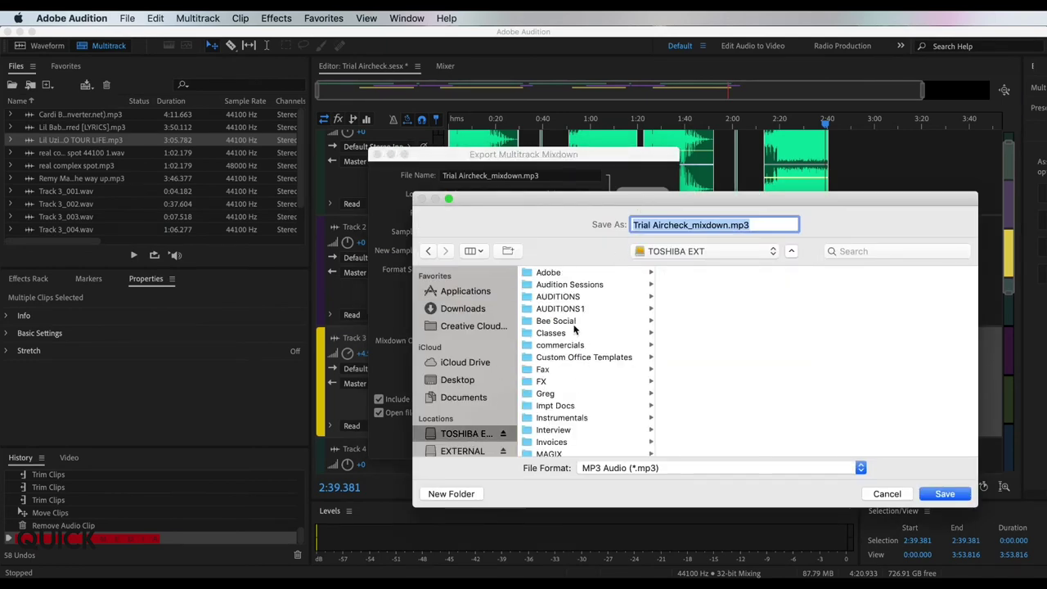
scroll(570, 334, "down", 5)
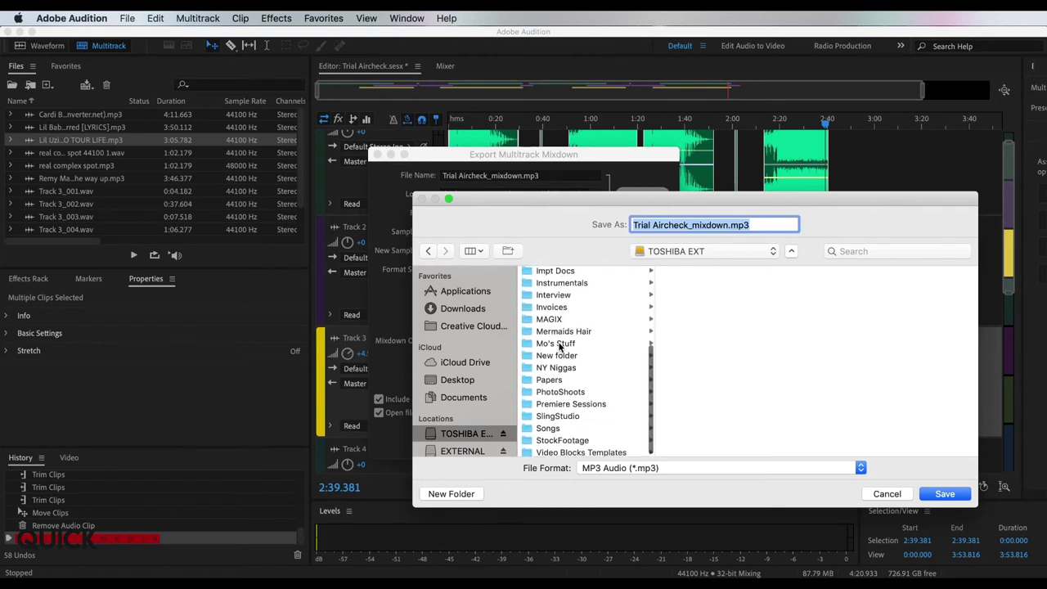
left_click(556, 344)
scroll(701, 342, "down", 3)
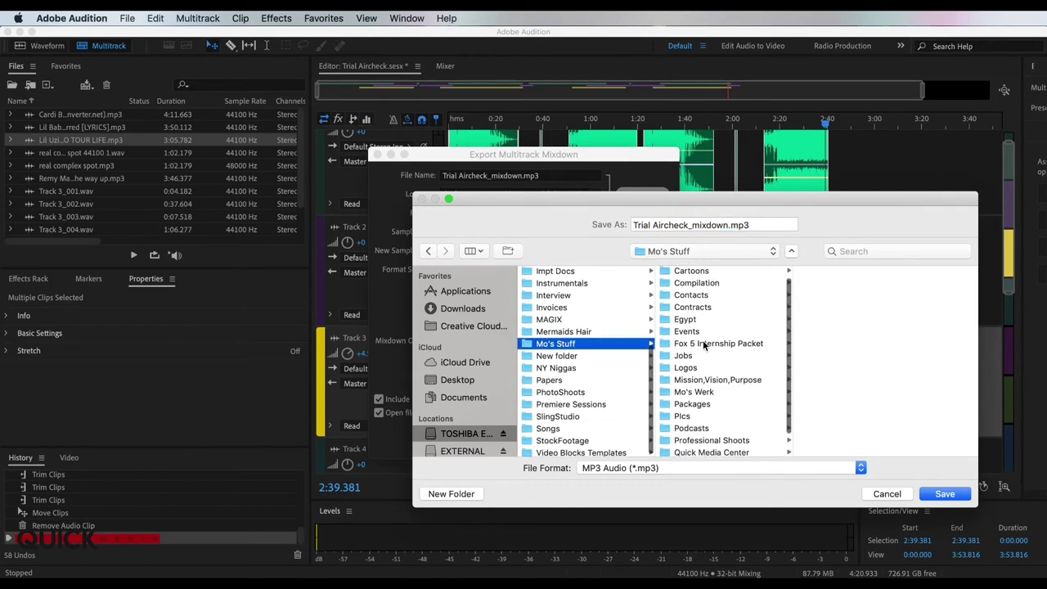
scroll(700, 342, "up", 3)
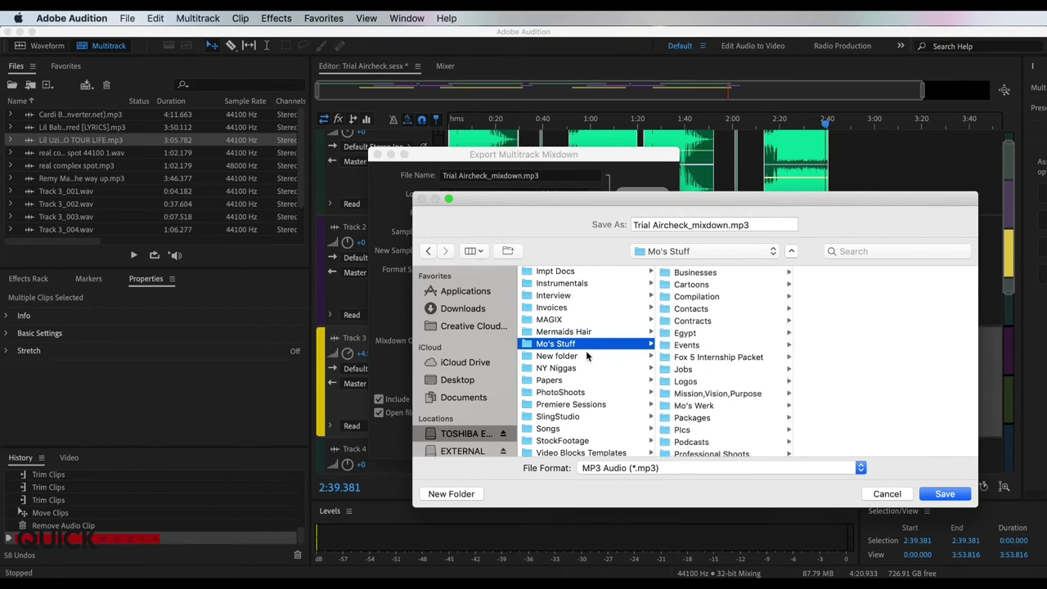
left_click(684, 371)
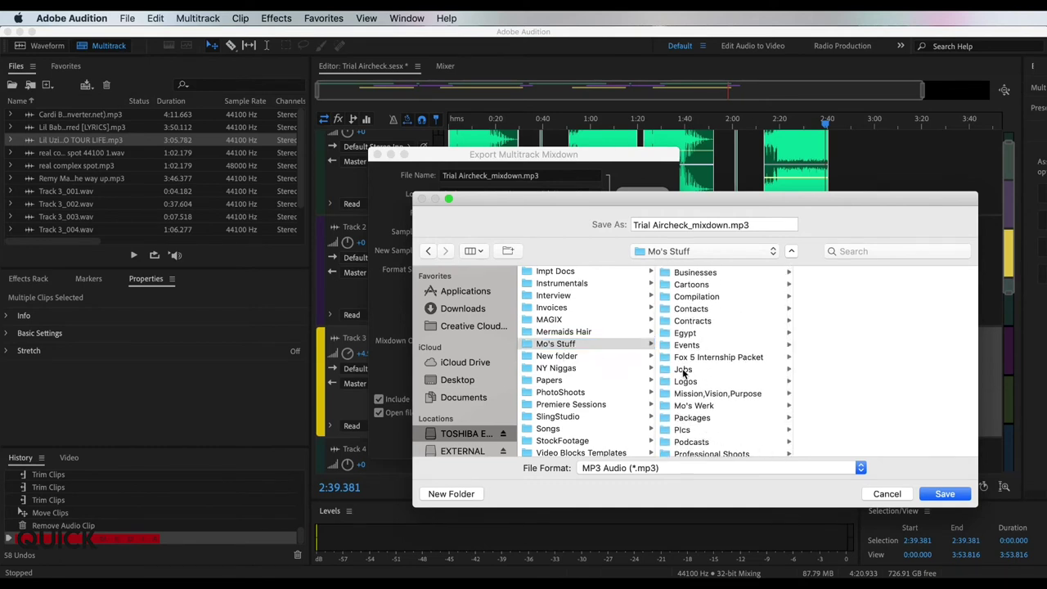
left_click(683, 370)
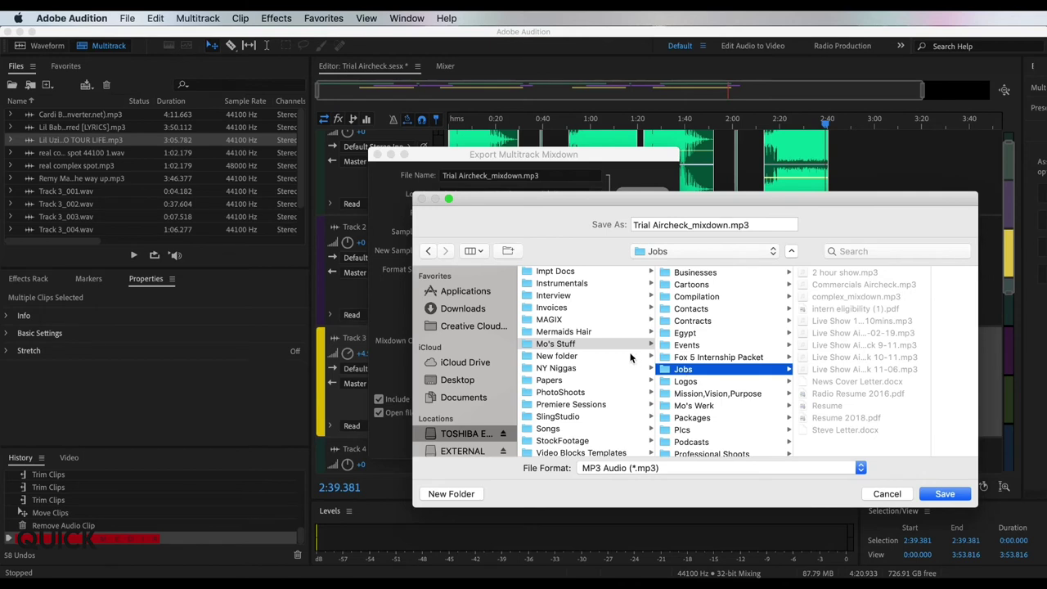
scroll(575, 327, "up", 5)
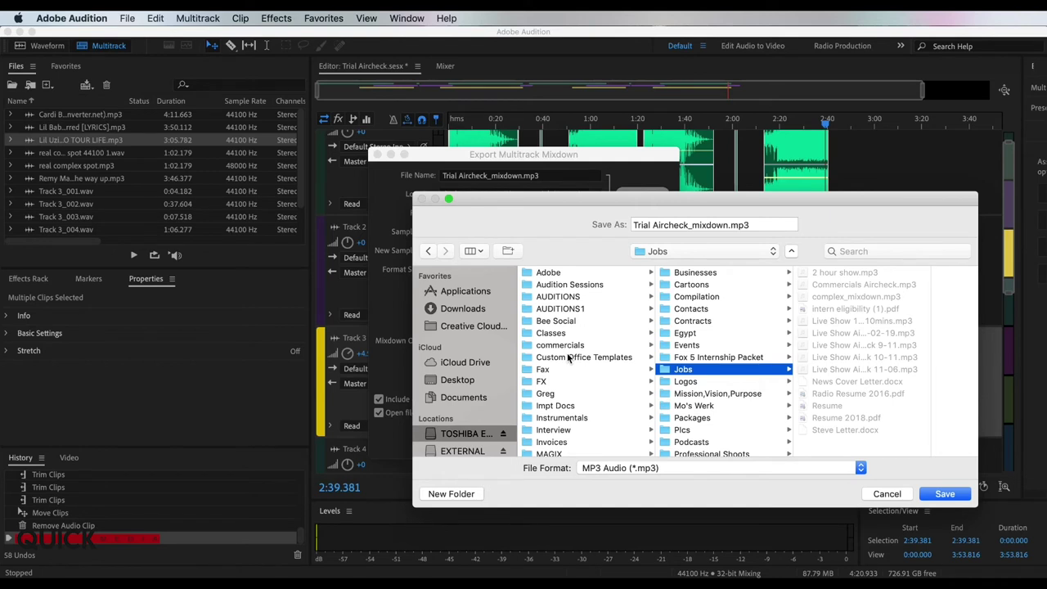
scroll(568, 358, "down", 5)
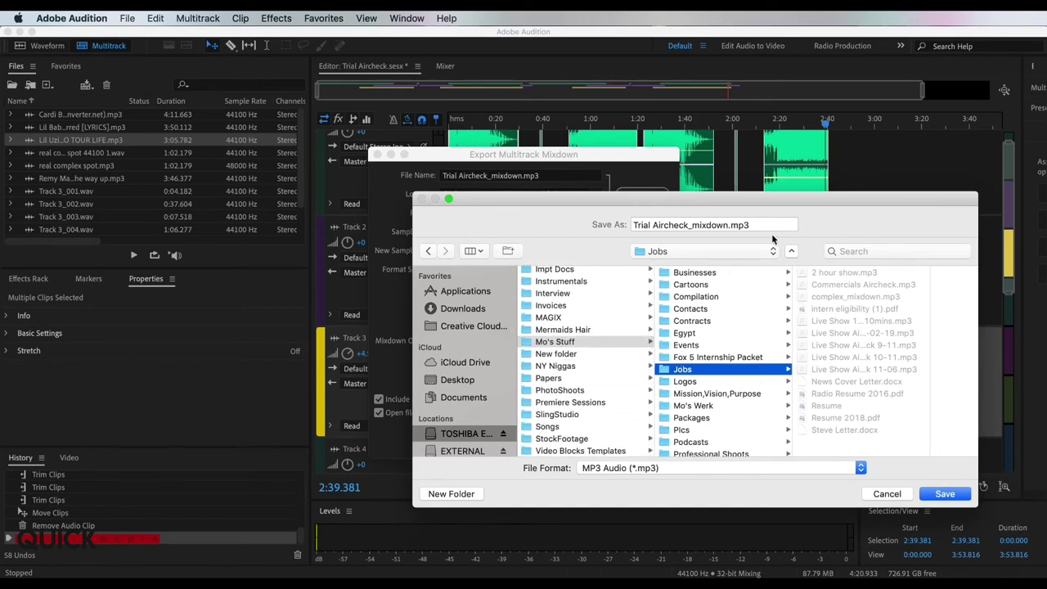
left_click(945, 494)
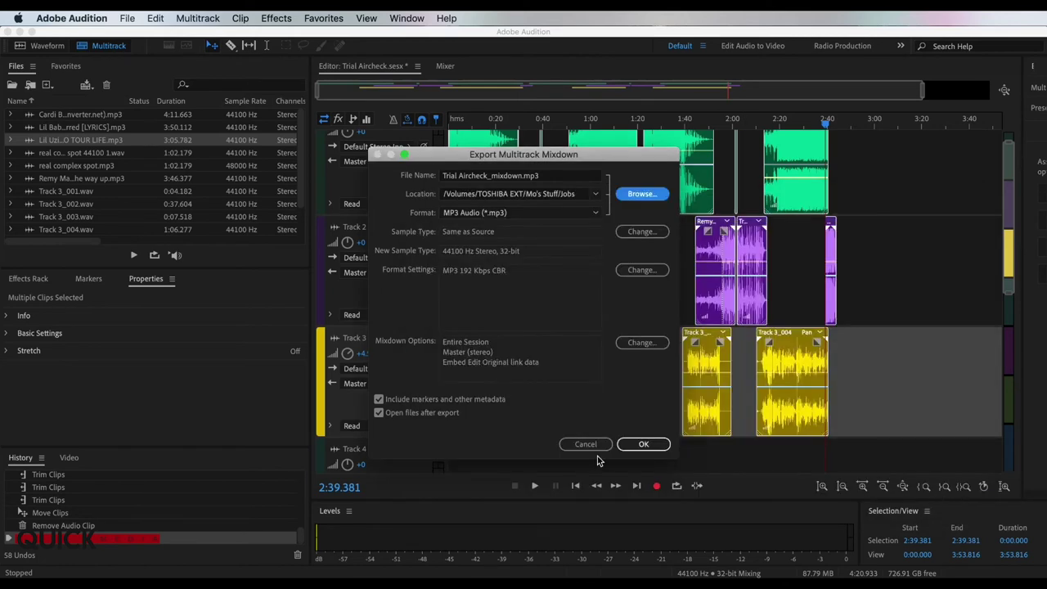
left_click(635, 447)
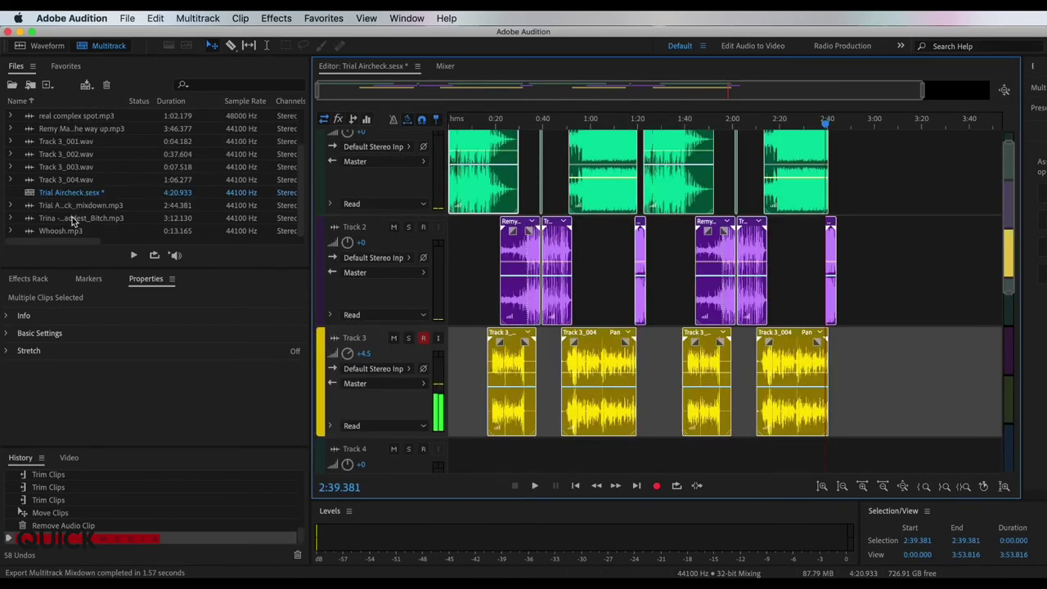
Open the exported Trial Aircheck_mixdown.mp3 in the waveform editor, switching between the multitrack and waveform views.
double_click(73, 207)
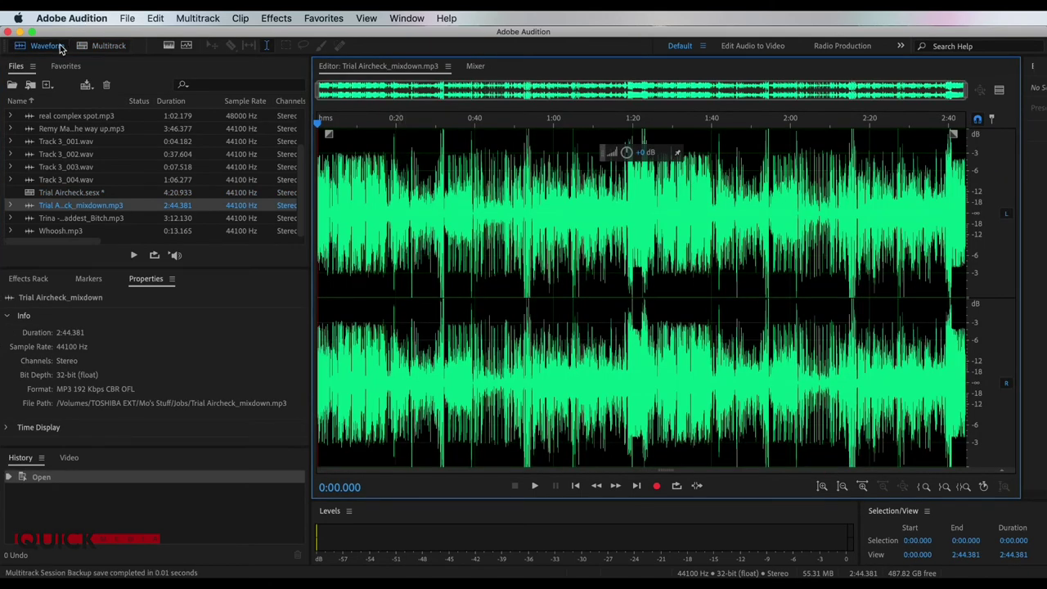
left_click(103, 46)
left_click(41, 47)
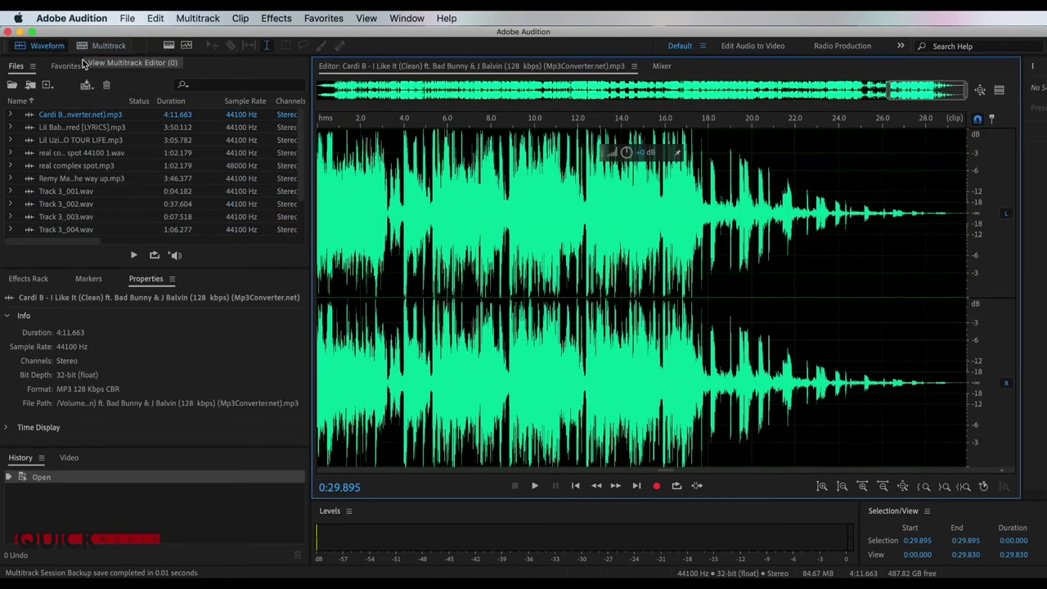
scroll(91, 175, "down", 2)
left_click(80, 219)
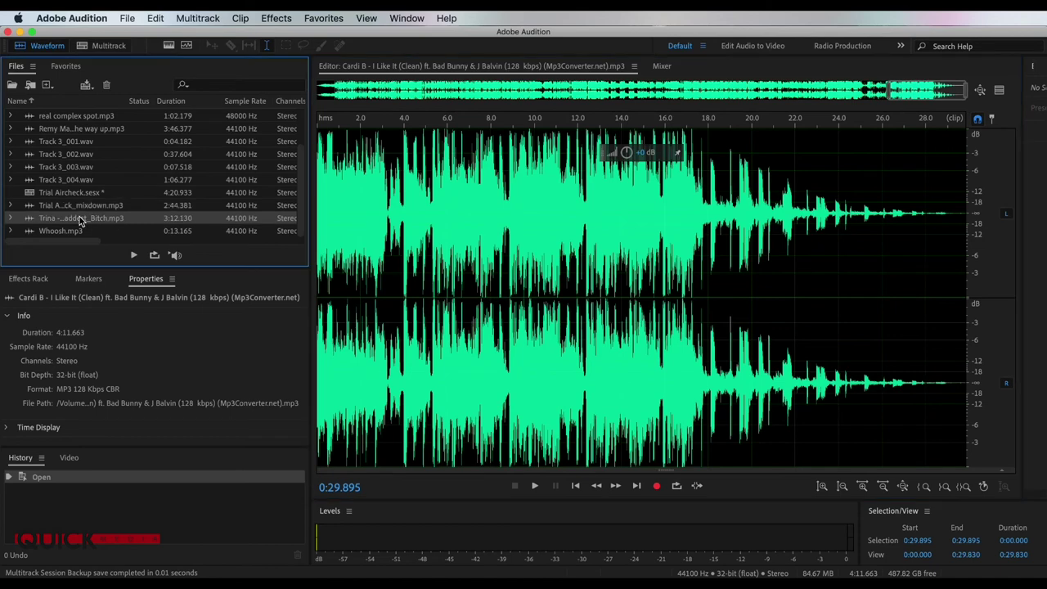
double_click(95, 206)
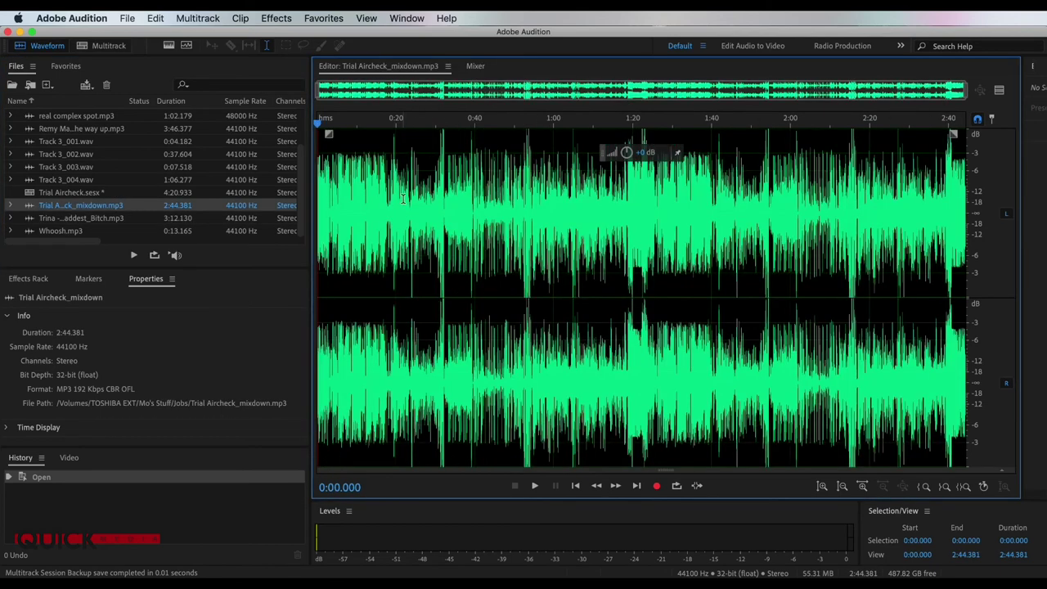
Apply the Hard Limiter effect with the Limit to -6dB preset to the whole mixdown file.
left_click(275, 18)
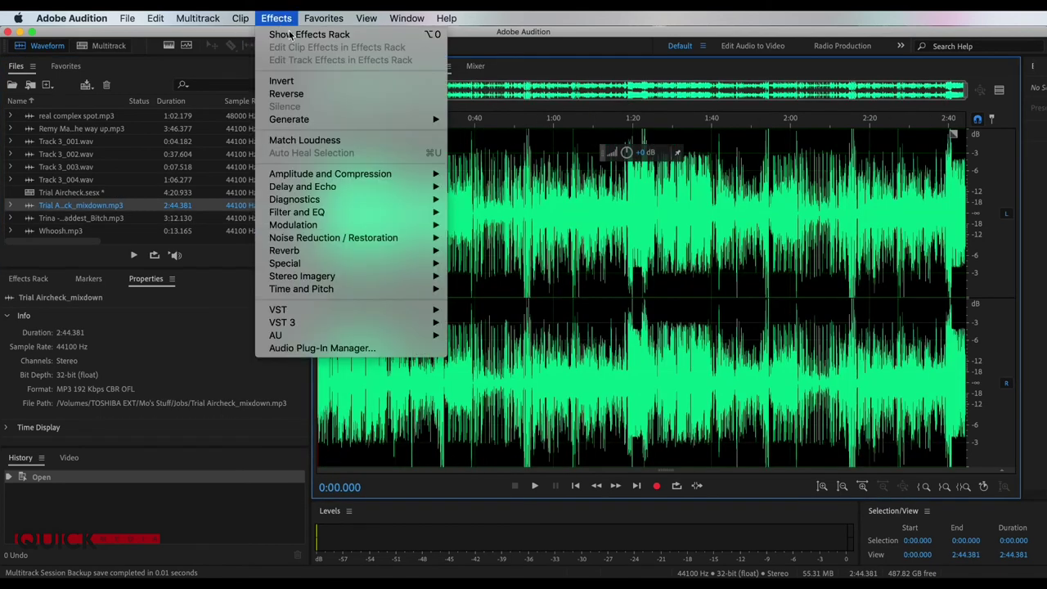
mouse_move(419, 174)
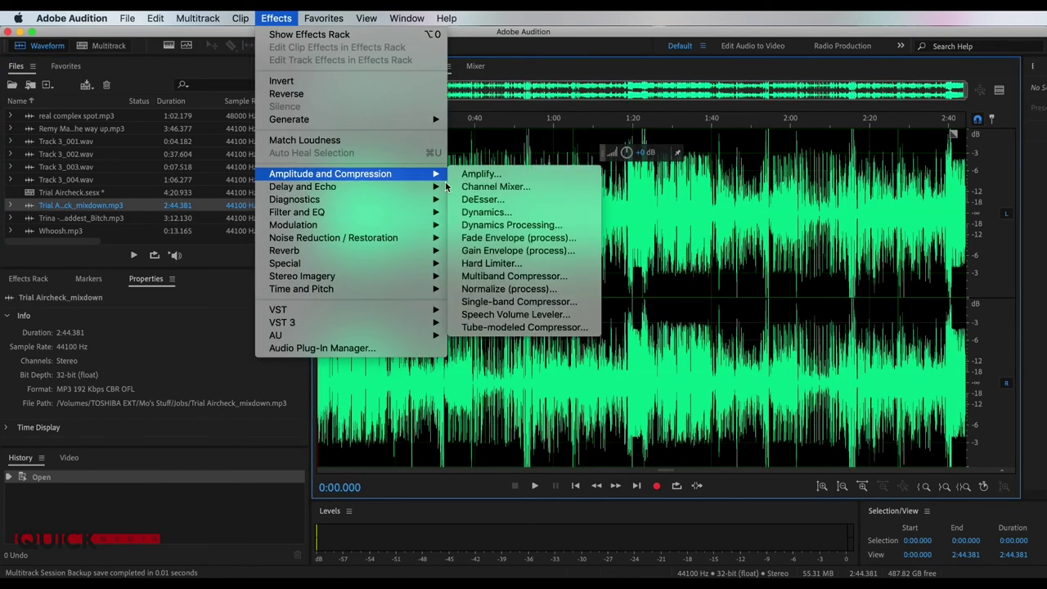
left_click(520, 264)
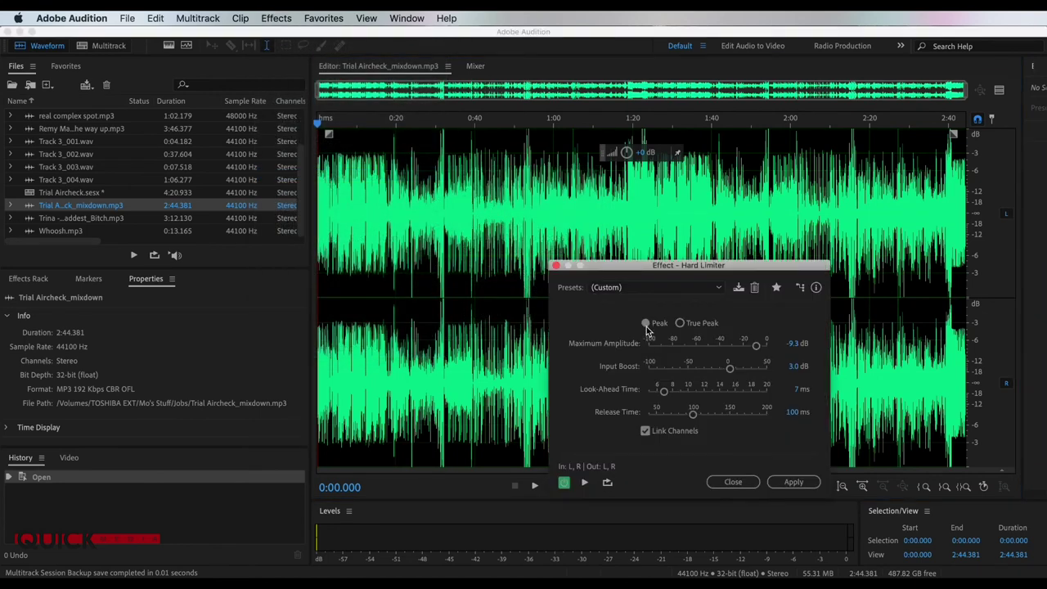
left_click(646, 287)
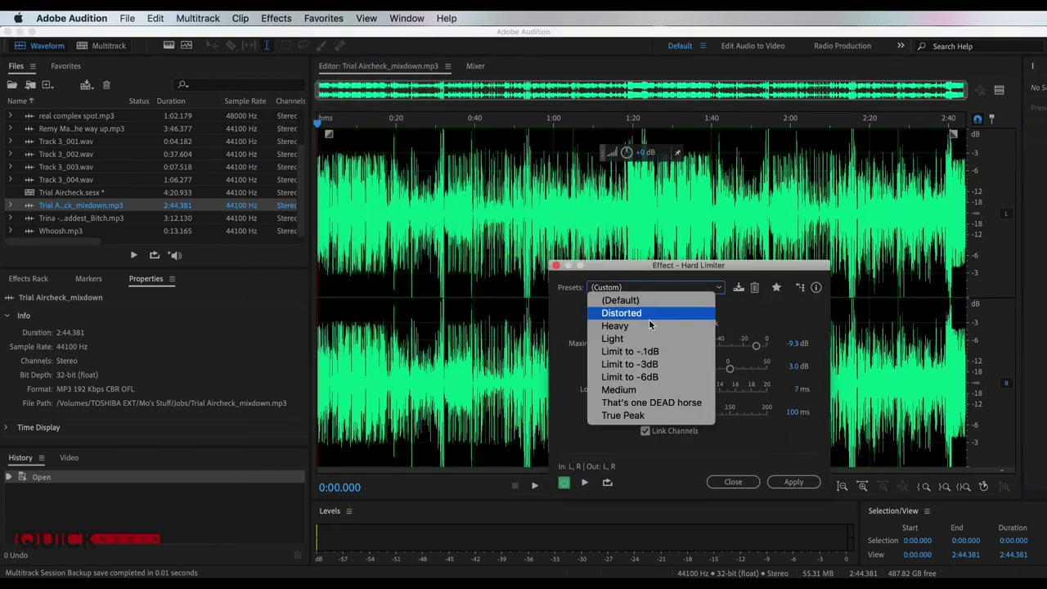
left_click(630, 376)
left_click(773, 481)
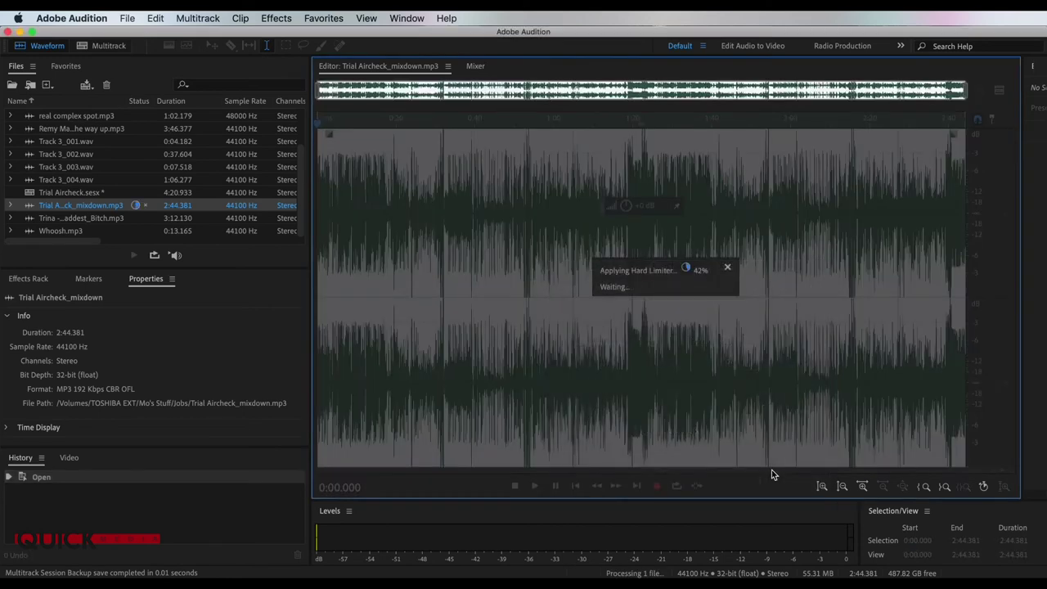